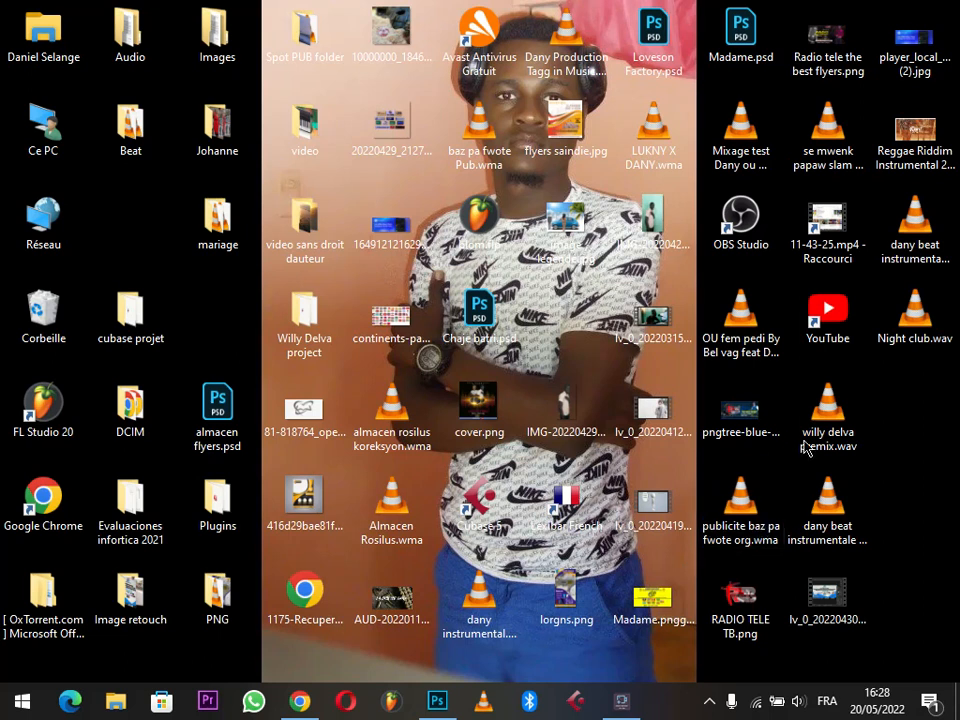
# Step: Switch to Photoshop and create a new document from the Grand format print preset, with the width changed to 26 inches
pyautogui.click(621, 700)
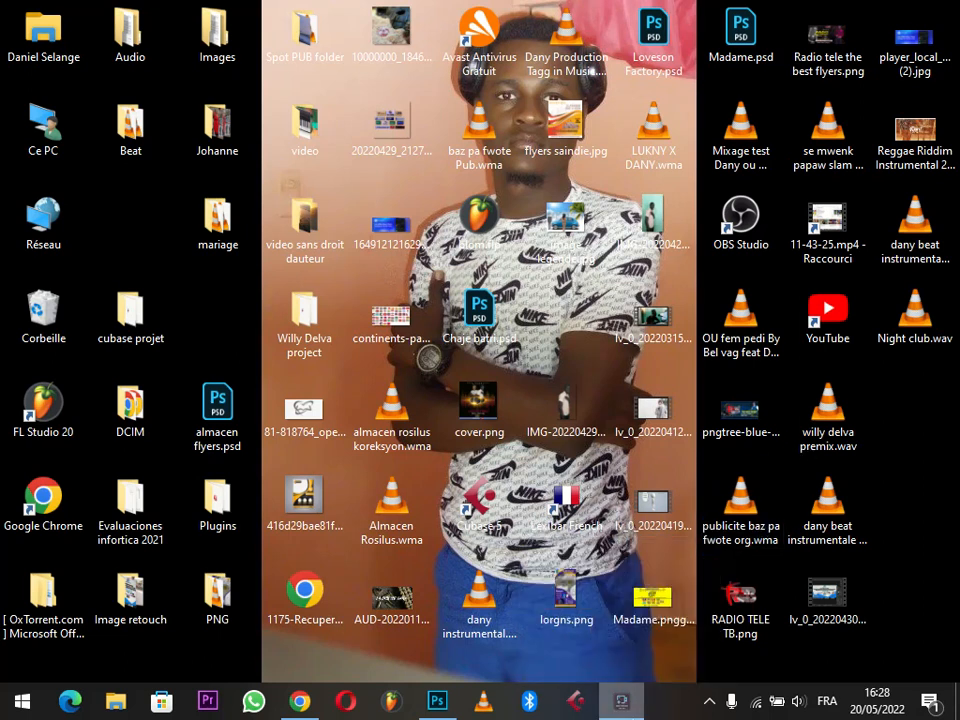
pyautogui.click(437, 700)
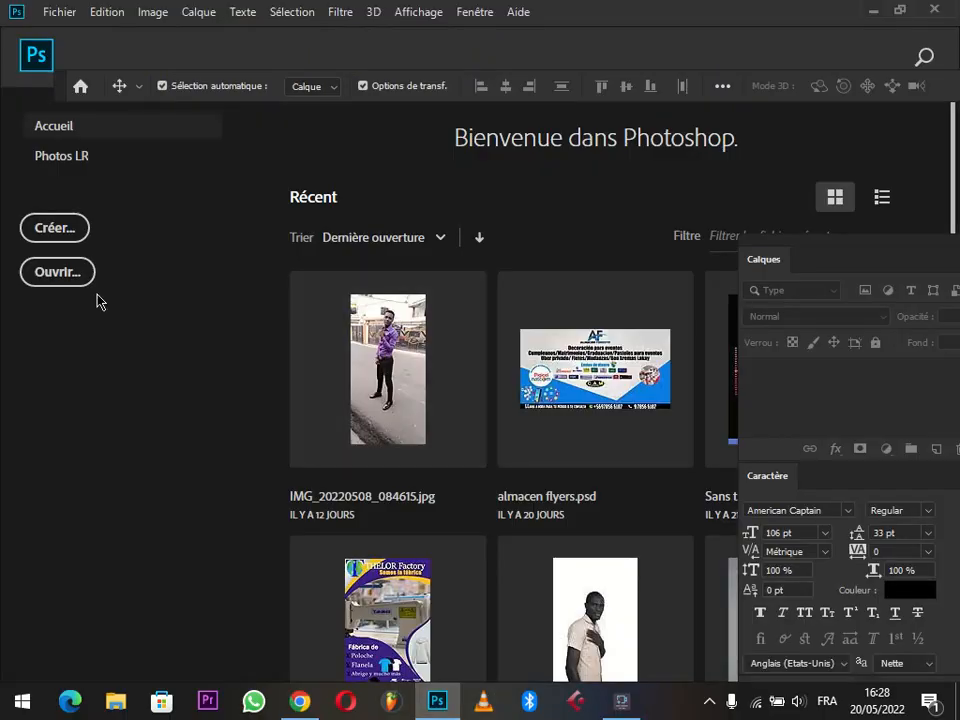
pyautogui.click(46, 236)
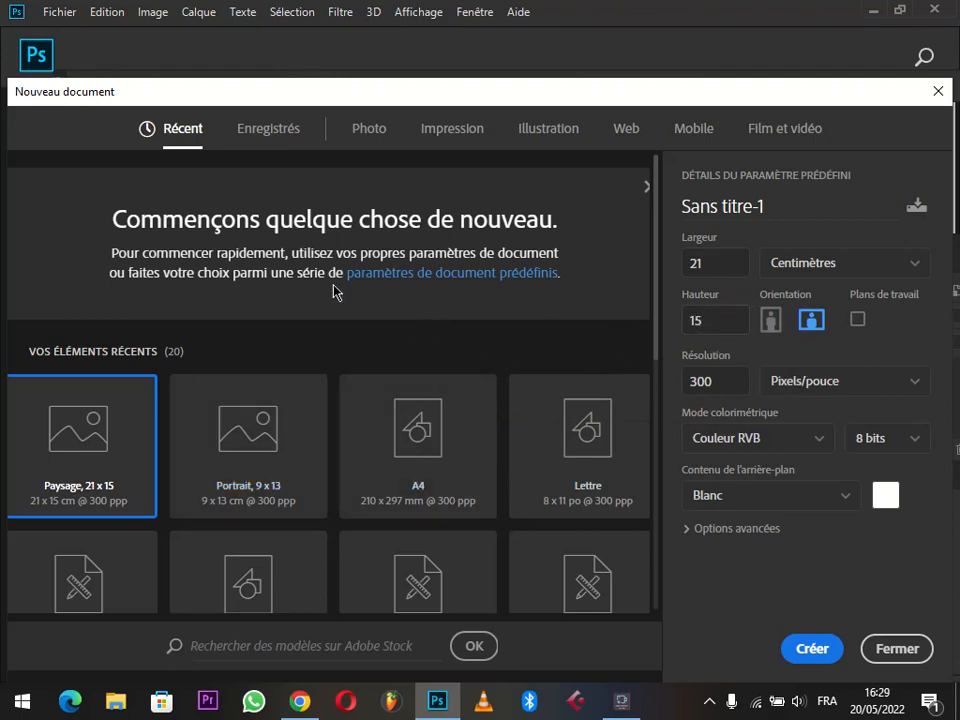
pyautogui.click(454, 141)
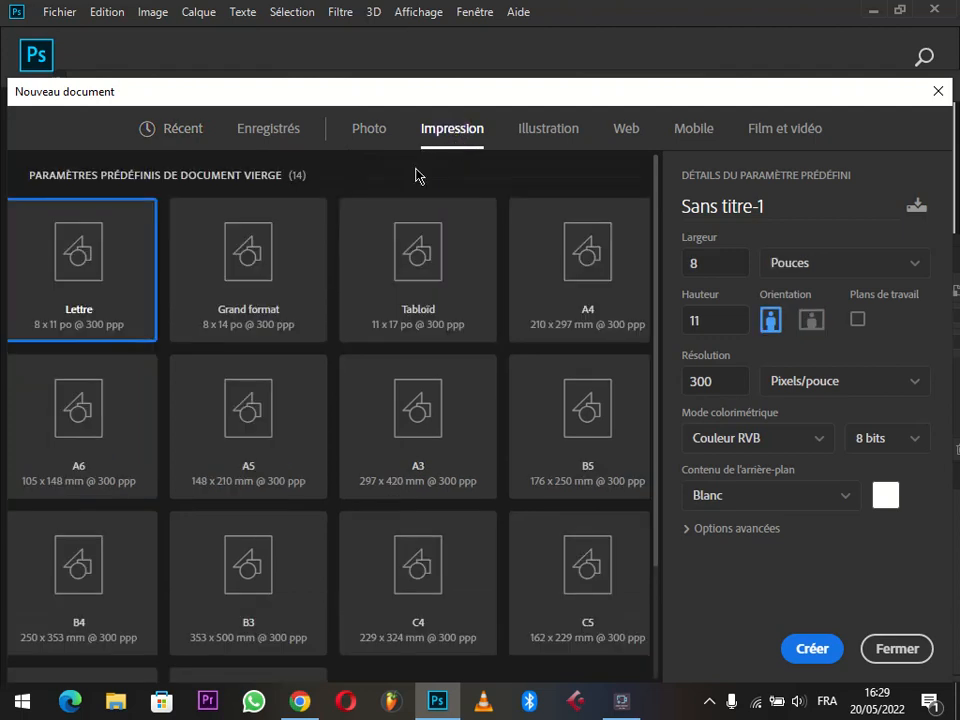
pyautogui.click(275, 287)
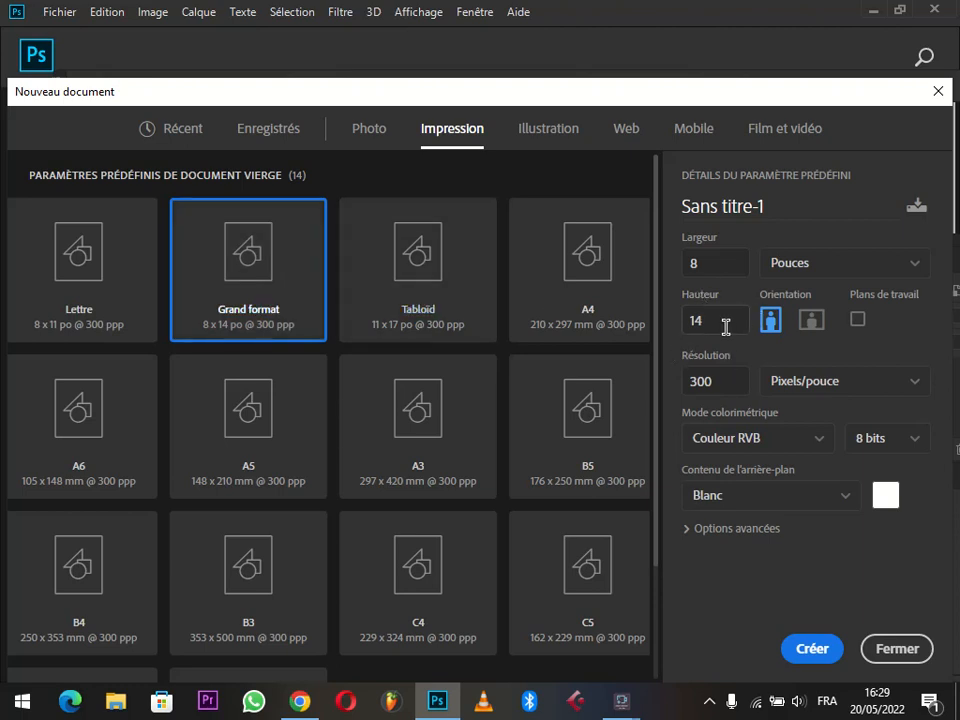
pyautogui.doubleClick(700, 263)
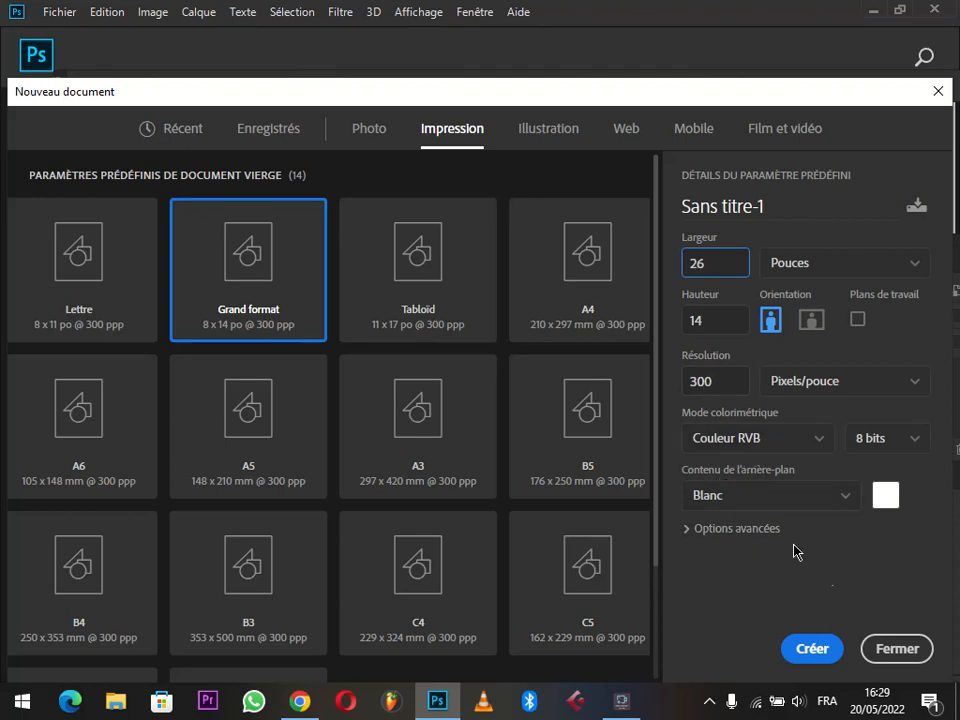
pyautogui.click(810, 645)
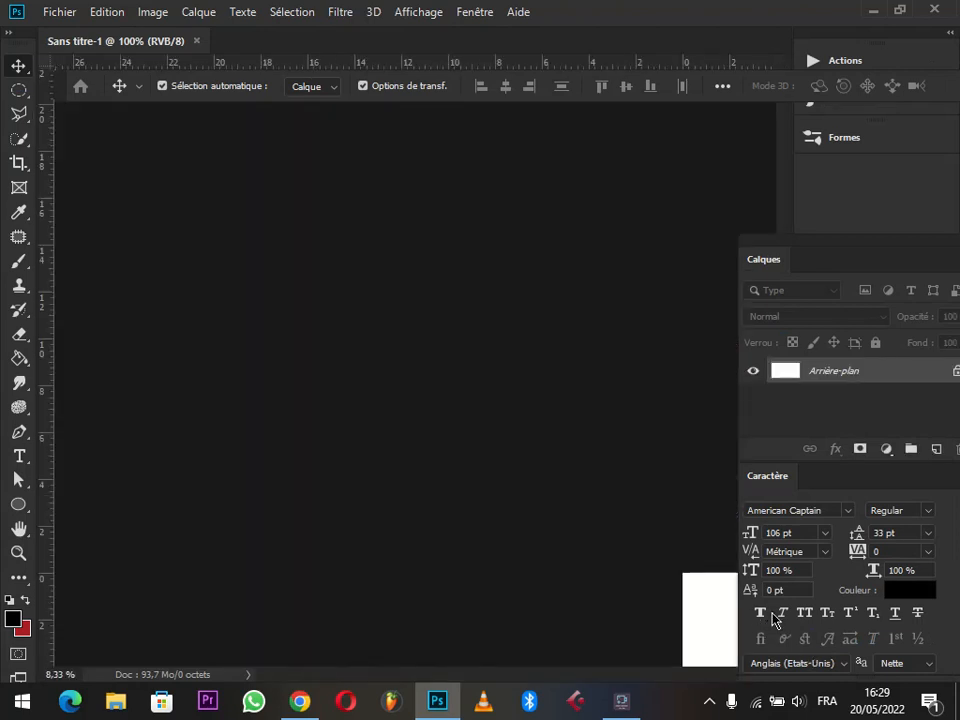
# Step: Add a wide paragraph text box across the middle of the canvas and enter the first name in it
pyautogui.click(16, 458)
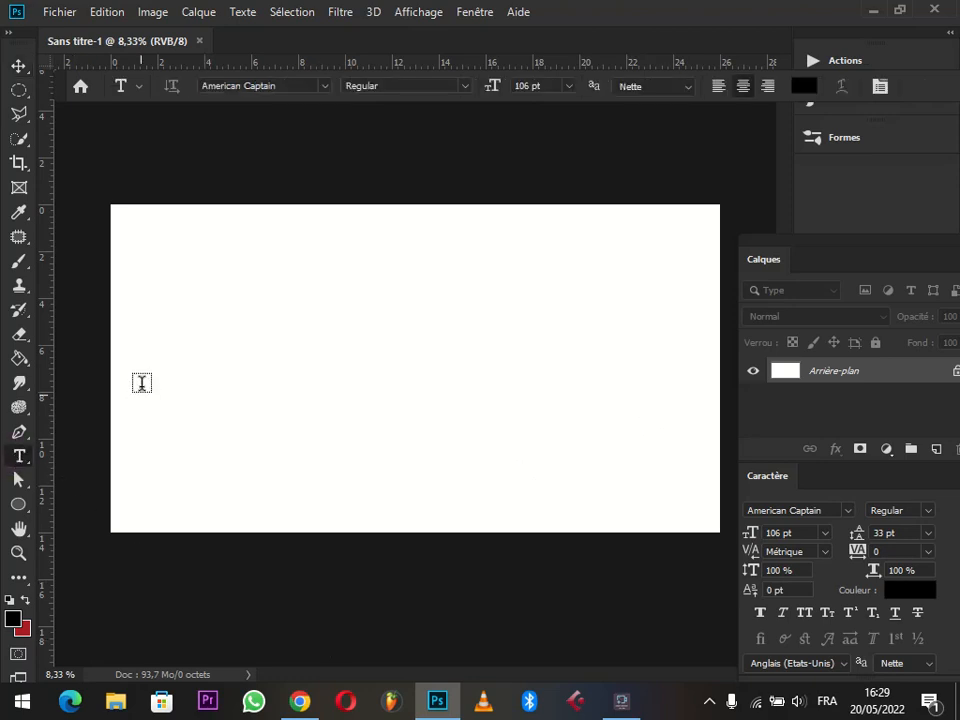
pyautogui.moveTo(160, 336); pyautogui.dragTo(696, 436)
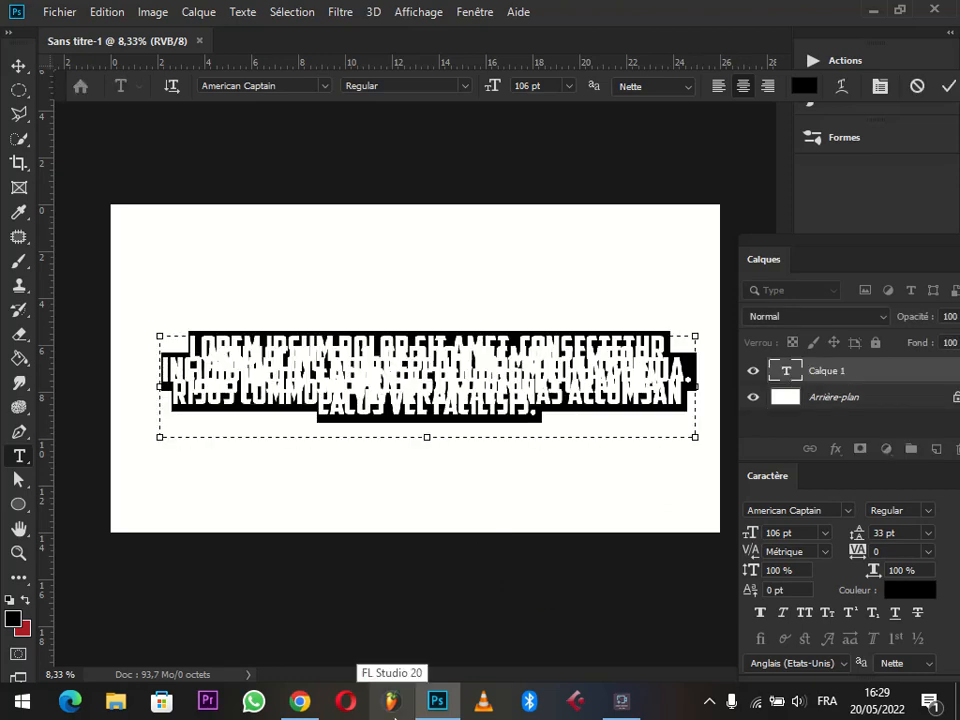
pyautogui.write('DANY')
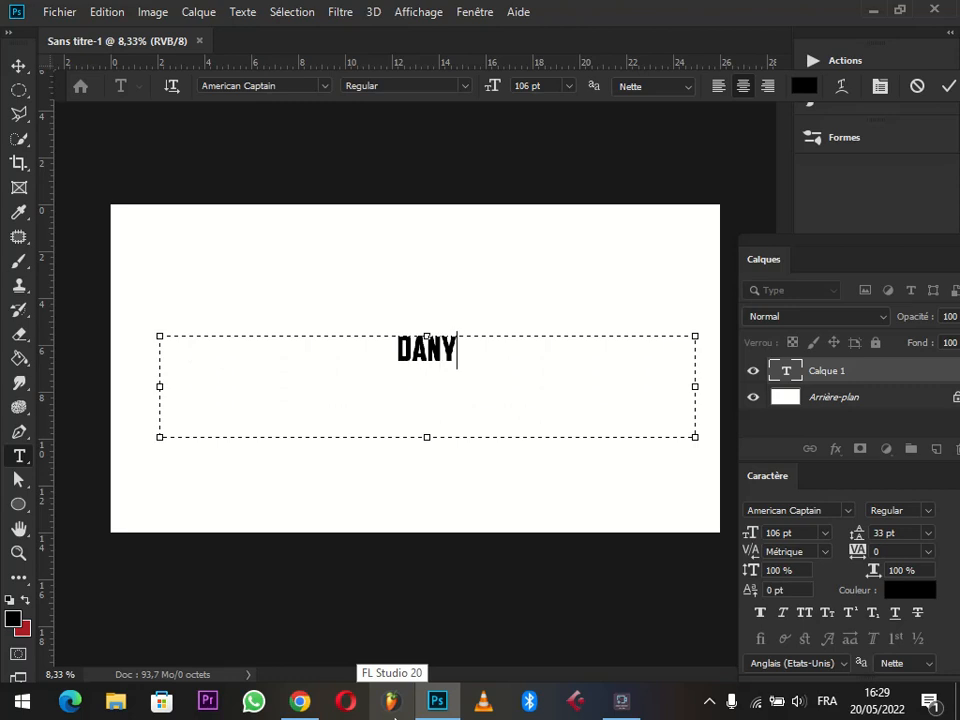
# Step: Select the whole name text and set its font size to 269 pt
pyautogui.hotkey('ctrl', 'a')
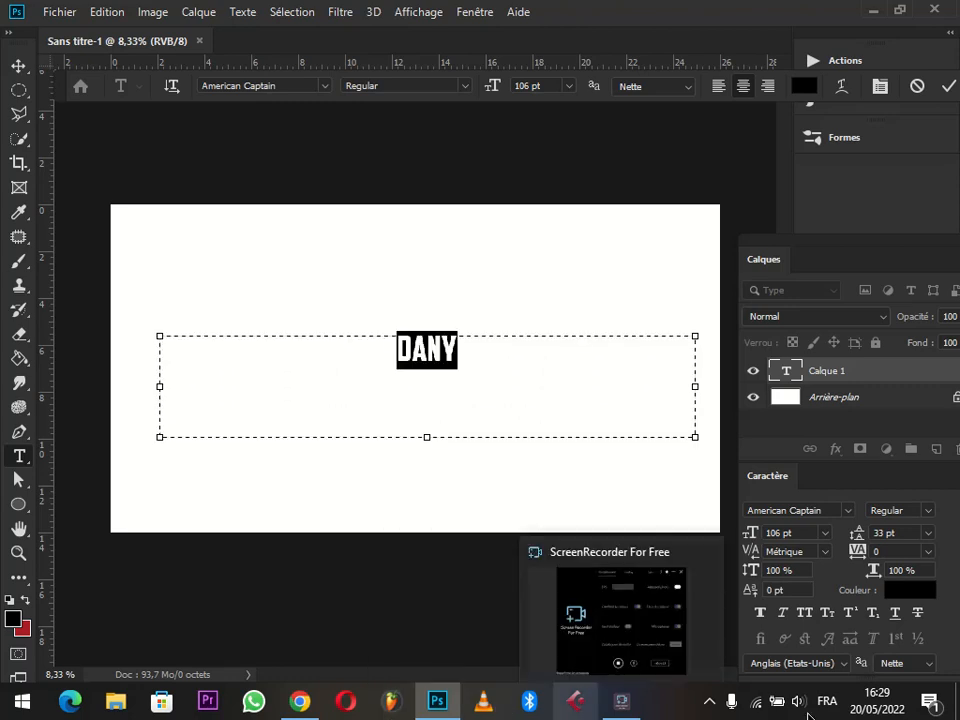
pyautogui.click(826, 538)
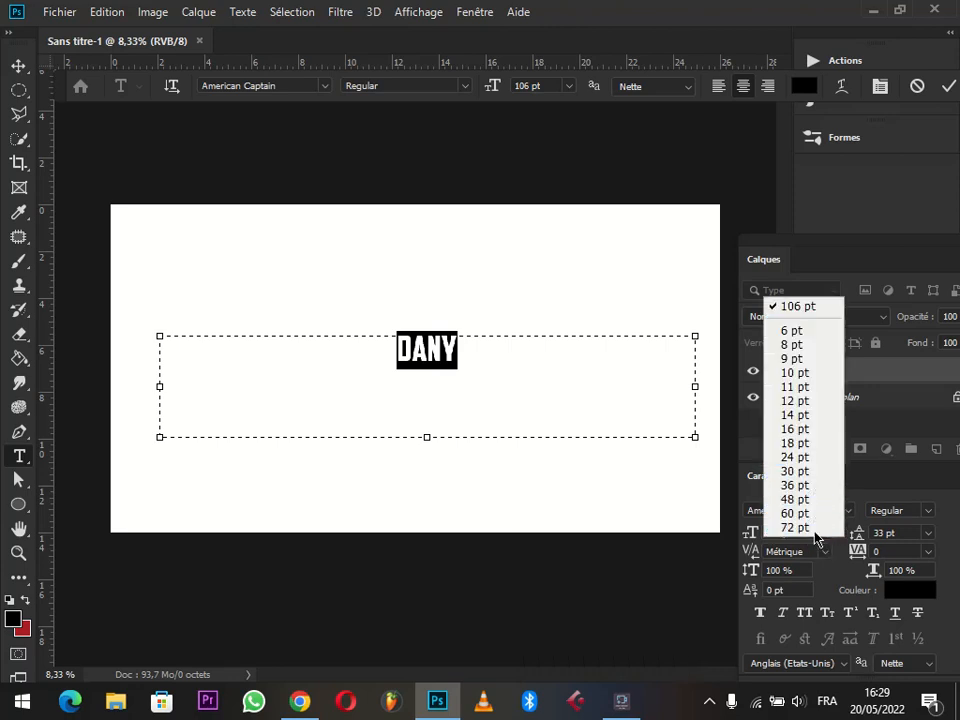
pyautogui.click(816, 528)
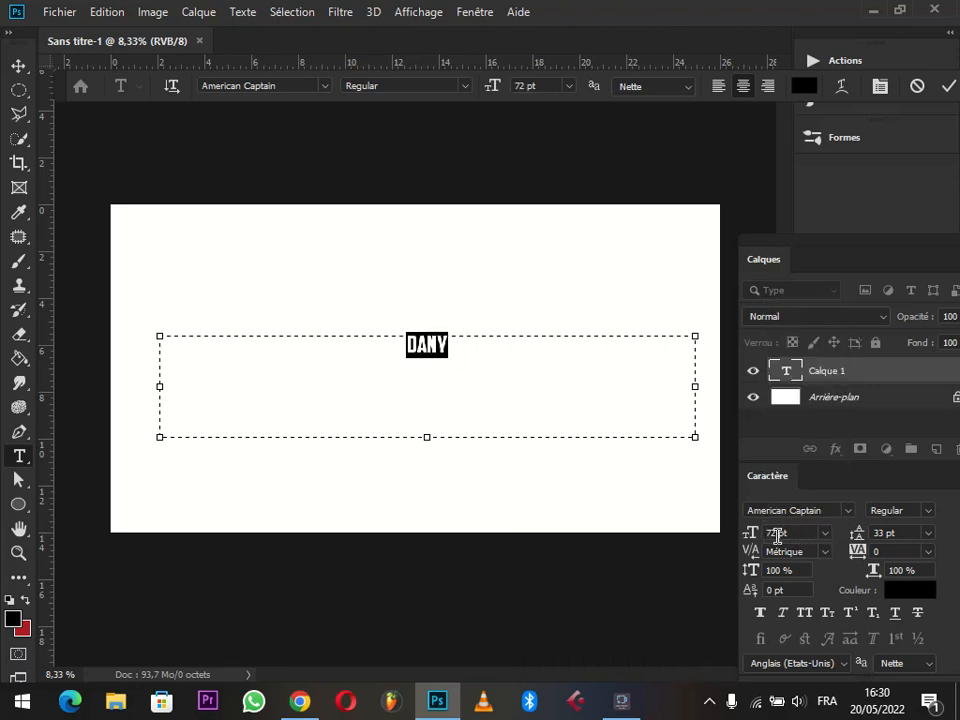
pyautogui.click(776, 534)
pyautogui.scroll(1, 776, 534)
pyautogui.scroll(20, 776, 534)
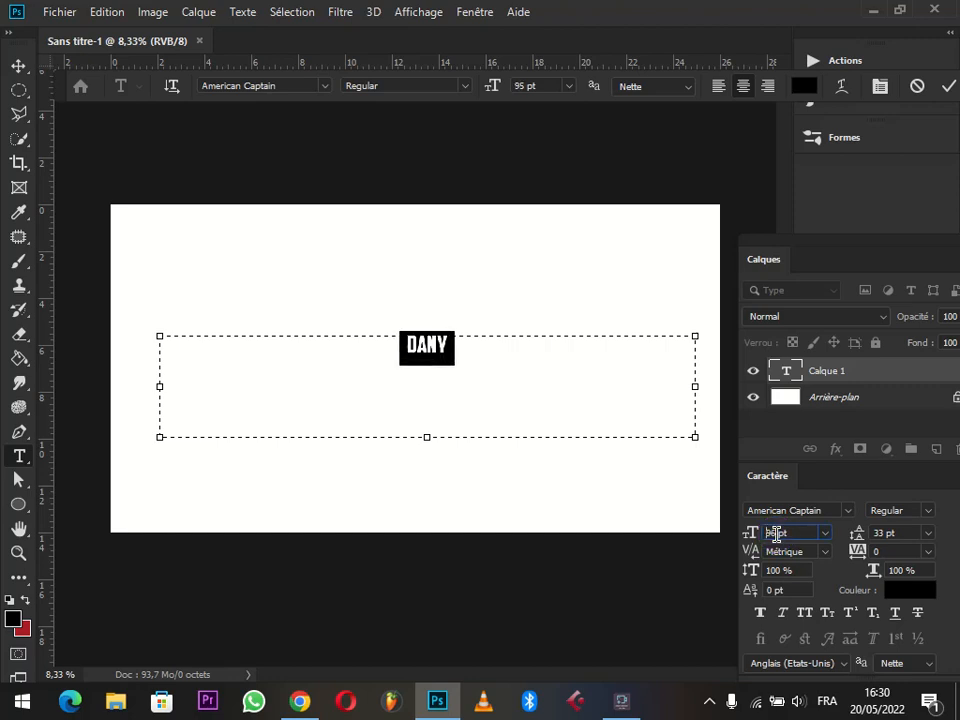
pyautogui.scroll(20, 776, 534)
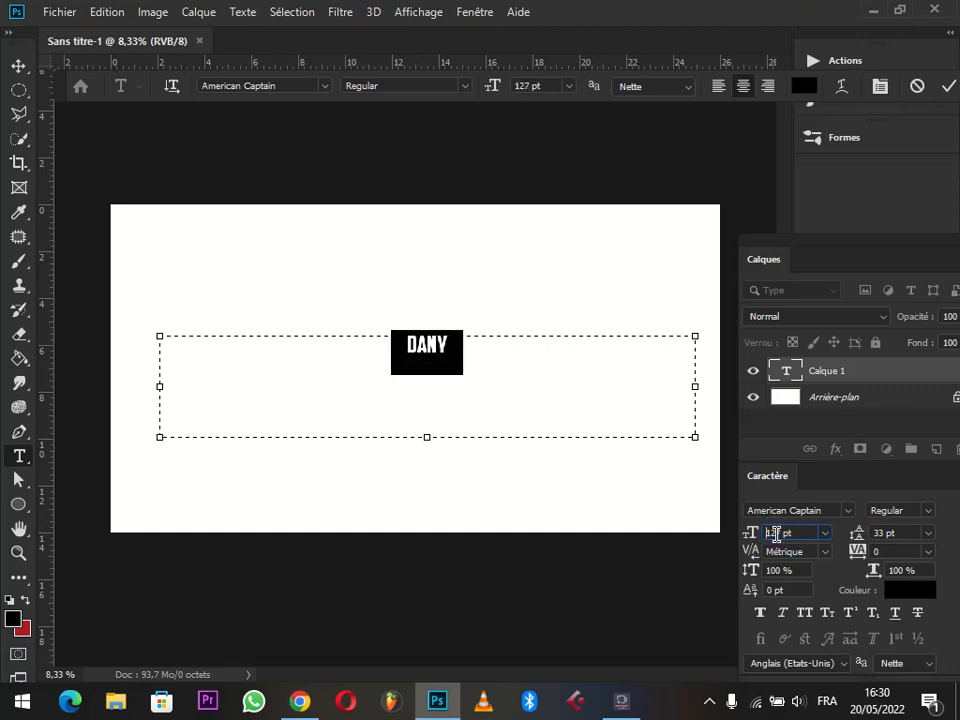
pyautogui.scroll(20, 776, 534)
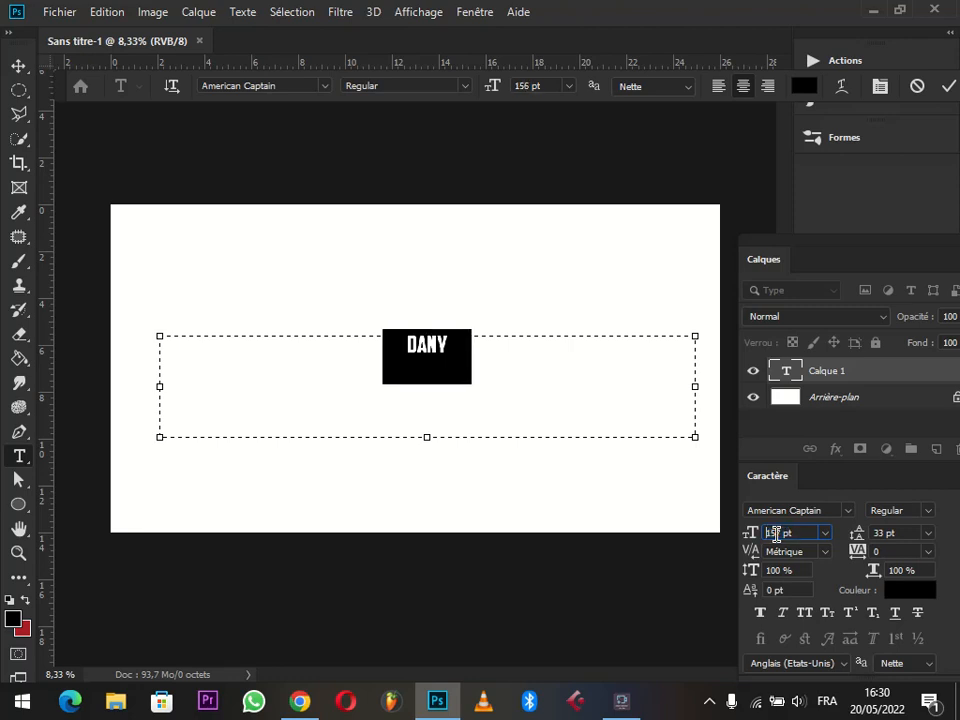
pyautogui.scroll(20, 776, 534)
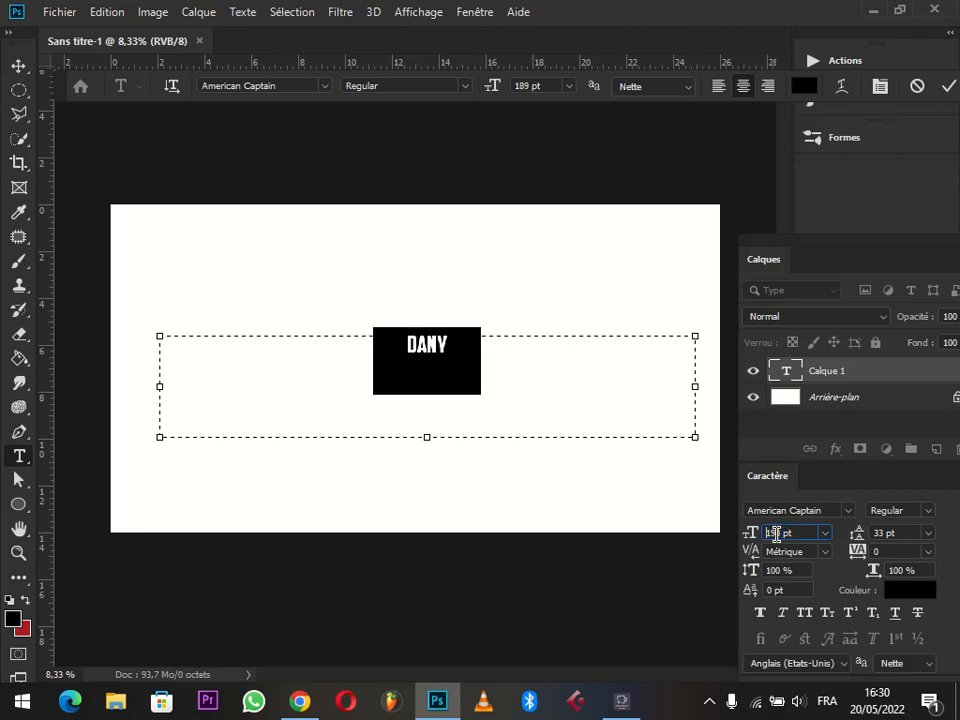
pyautogui.scroll(20, 776, 534)
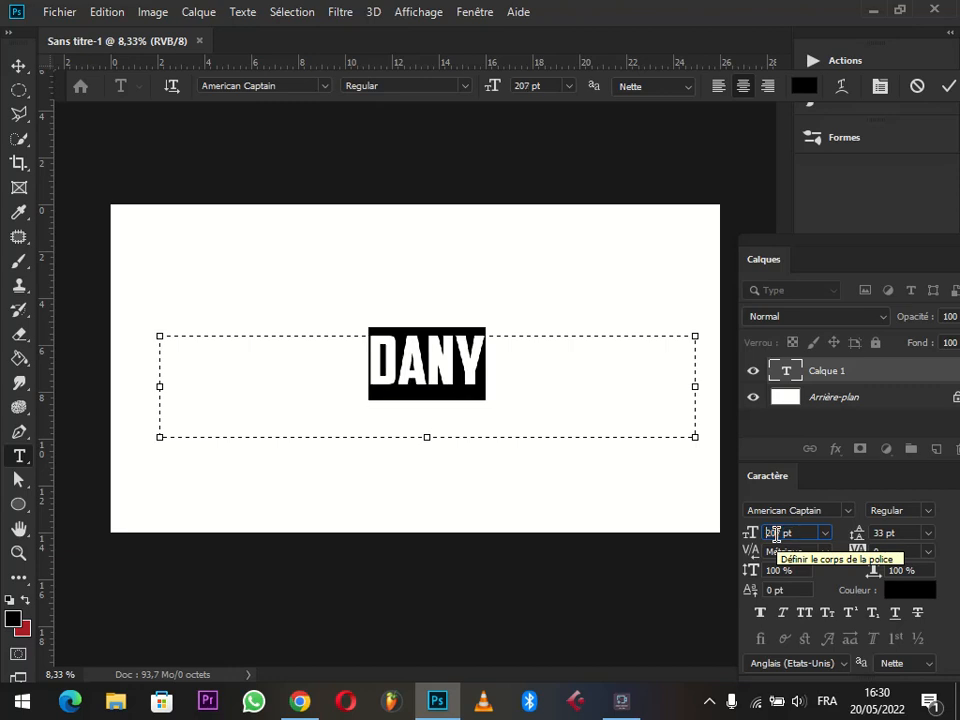
pyautogui.scroll(14, 776, 534)
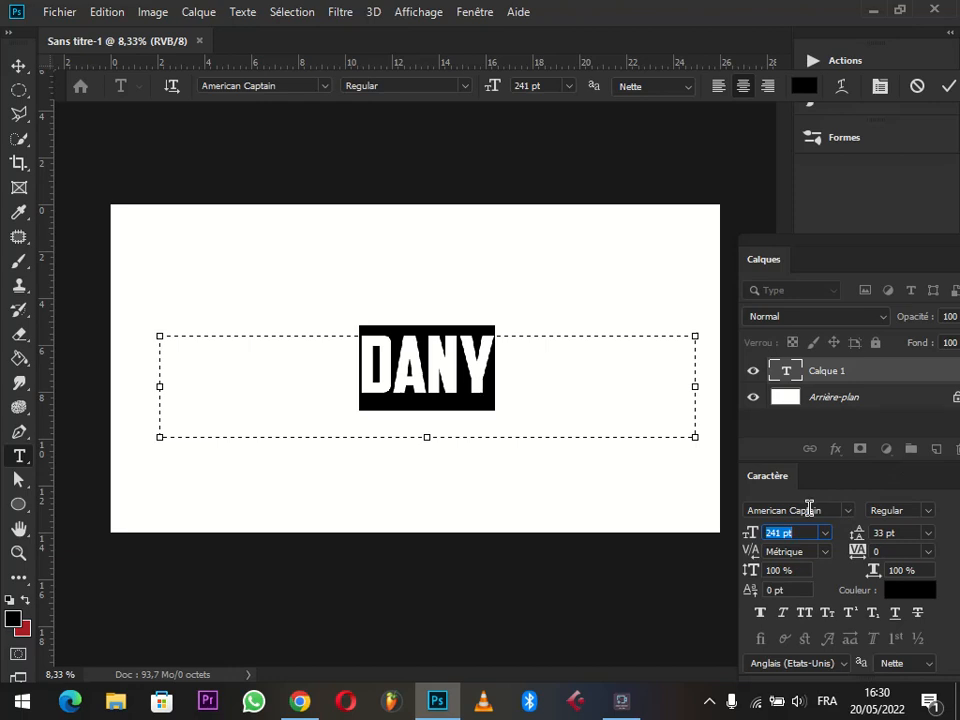
pyautogui.scroll(20, 811, 546)
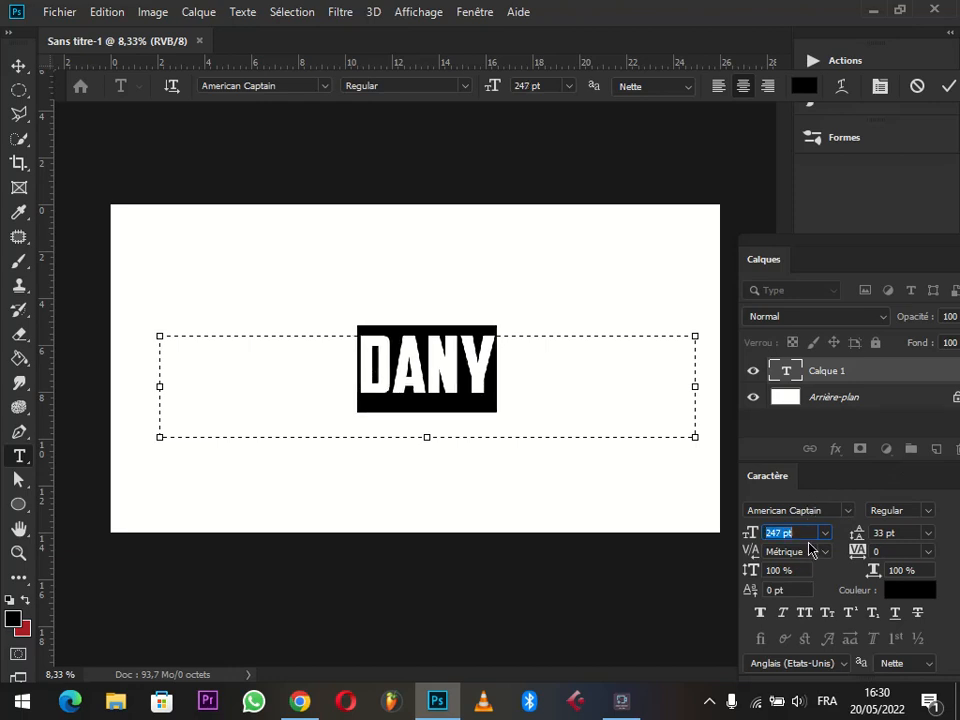
pyautogui.scroll(7, 808, 548)
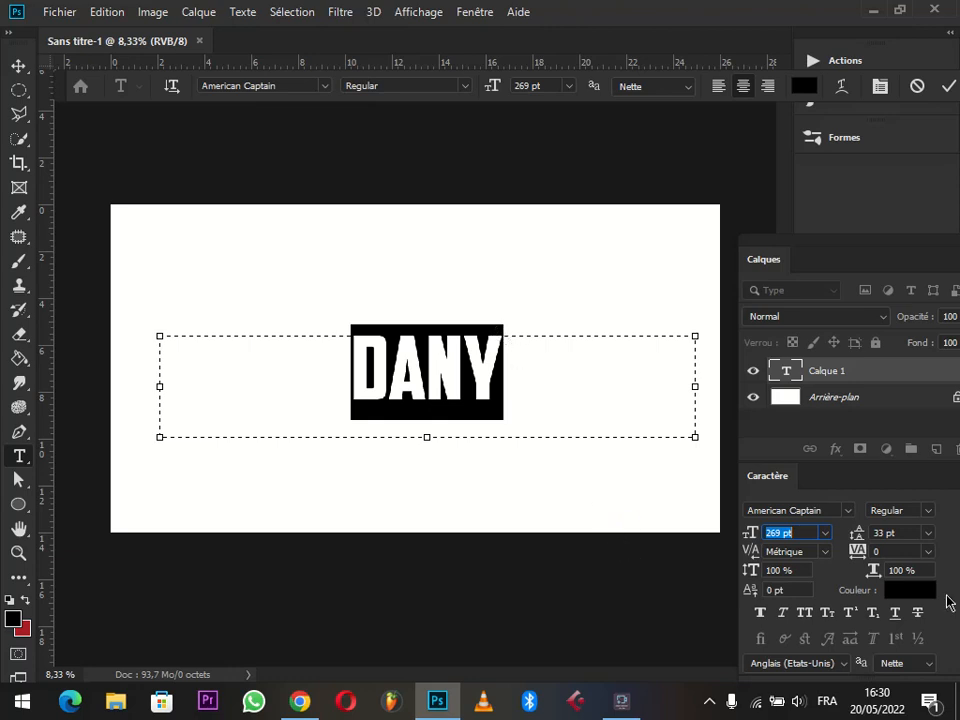
# Step: Change the name text's colour to medium grey, 797979
pyautogui.click(912, 592)
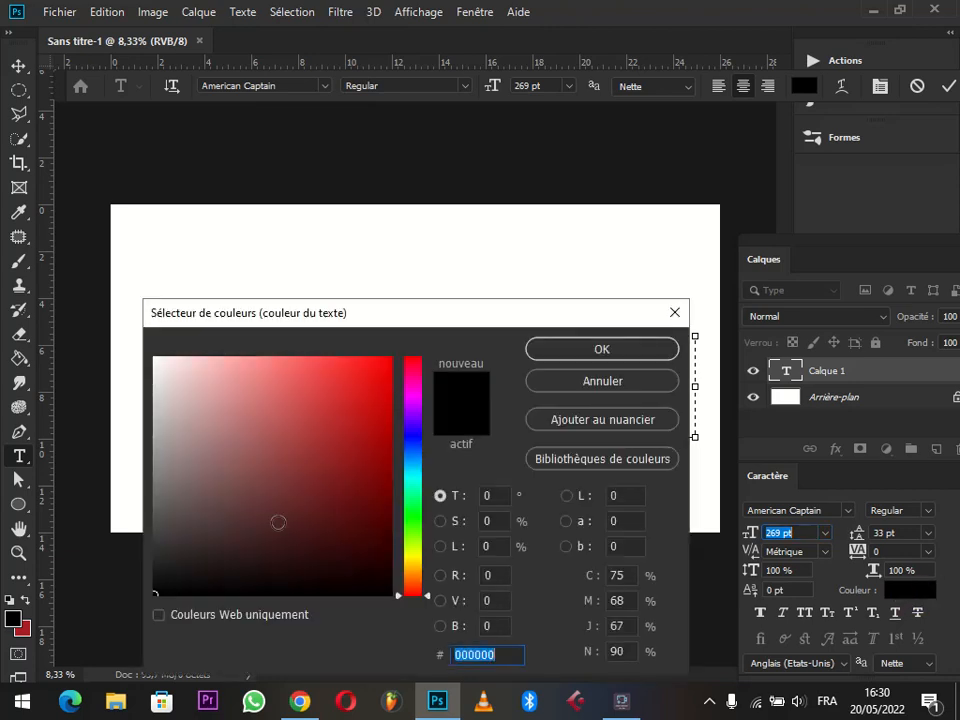
pyautogui.moveTo(165, 501)
pyautogui.mouseDown()
pyautogui.moveTo(113, 501)
pyautogui.moveTo(113, 481)
pyautogui.mouseUp()
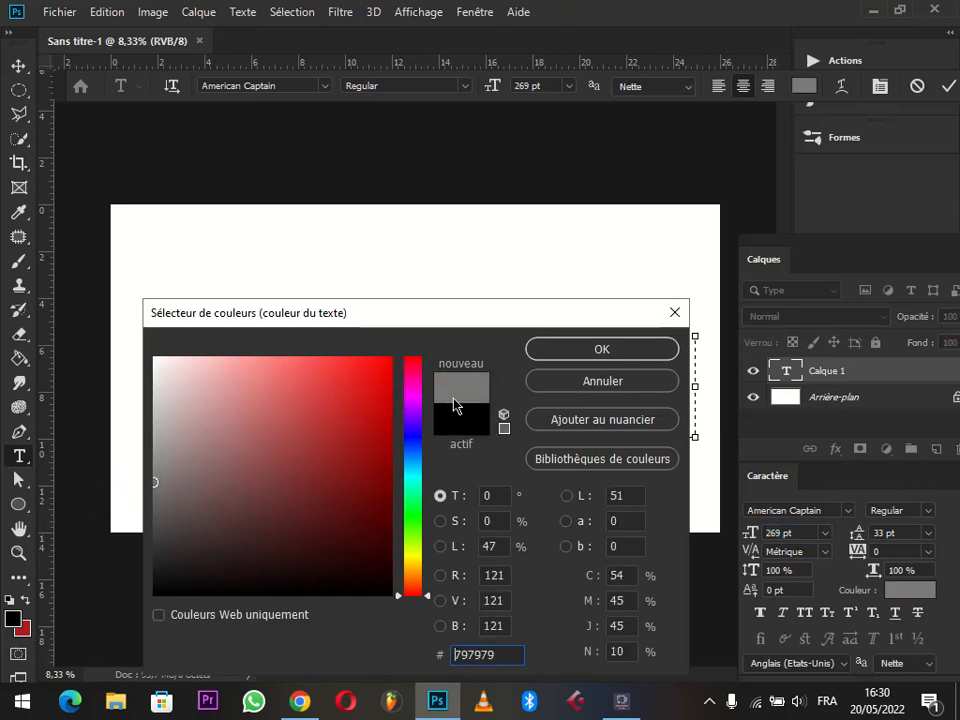
pyautogui.click(603, 349)
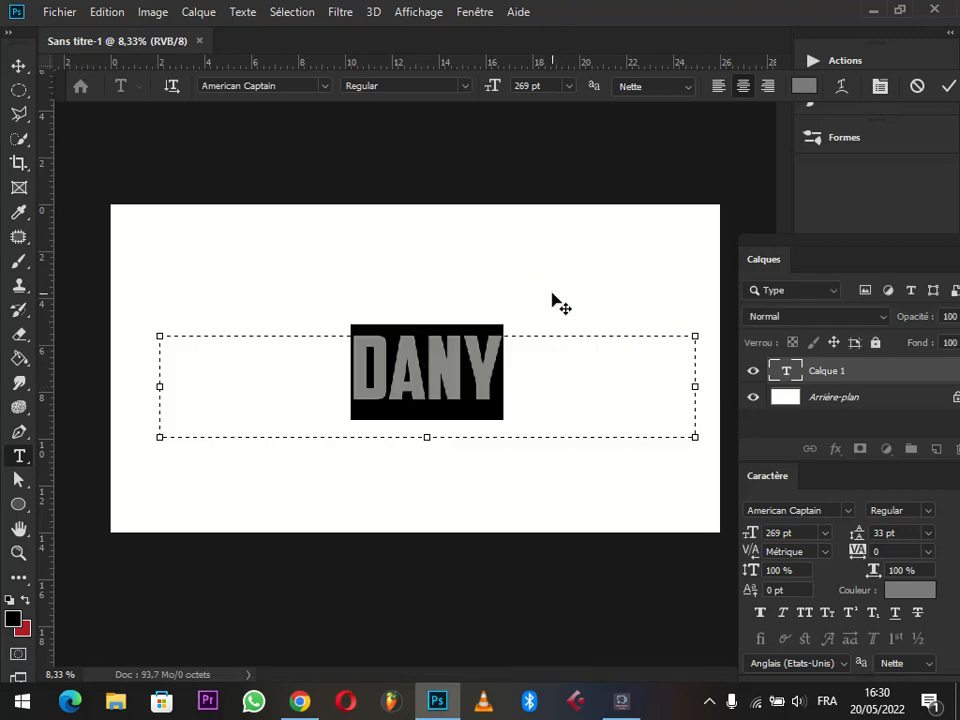
# Step: Free Transform the text layer, moving it to the lower part of the canvas and scaling it proportionally to about 128%
pyautogui.click(18, 64)
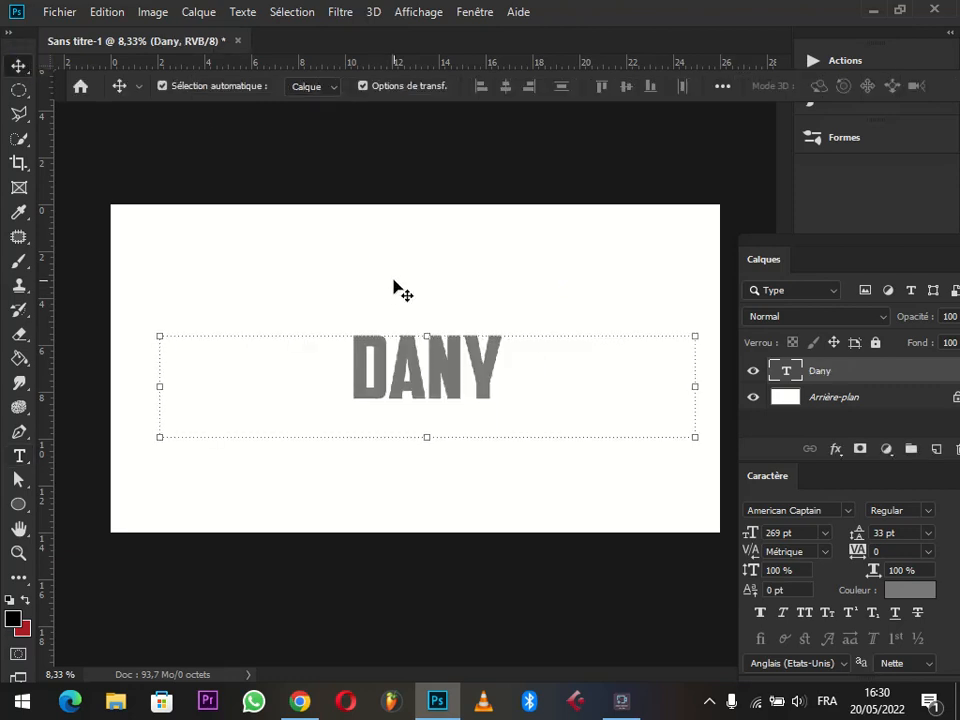
pyautogui.press('ctrl')
pyautogui.hotkey('ctrl', 't')
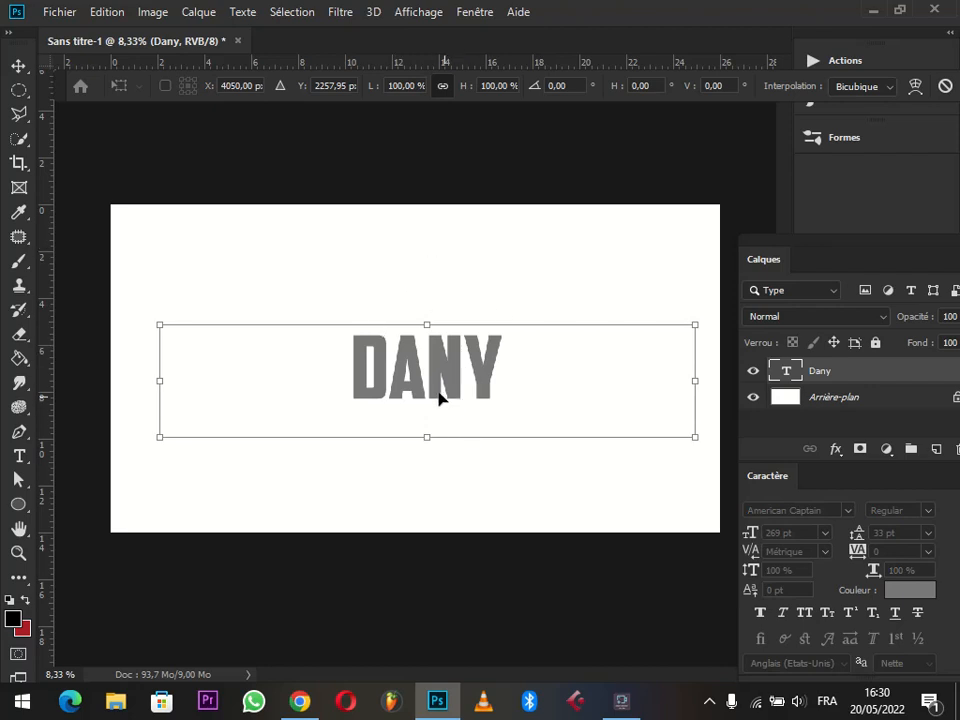
pyautogui.moveTo(407, 424); pyautogui.dragTo(340, 482)
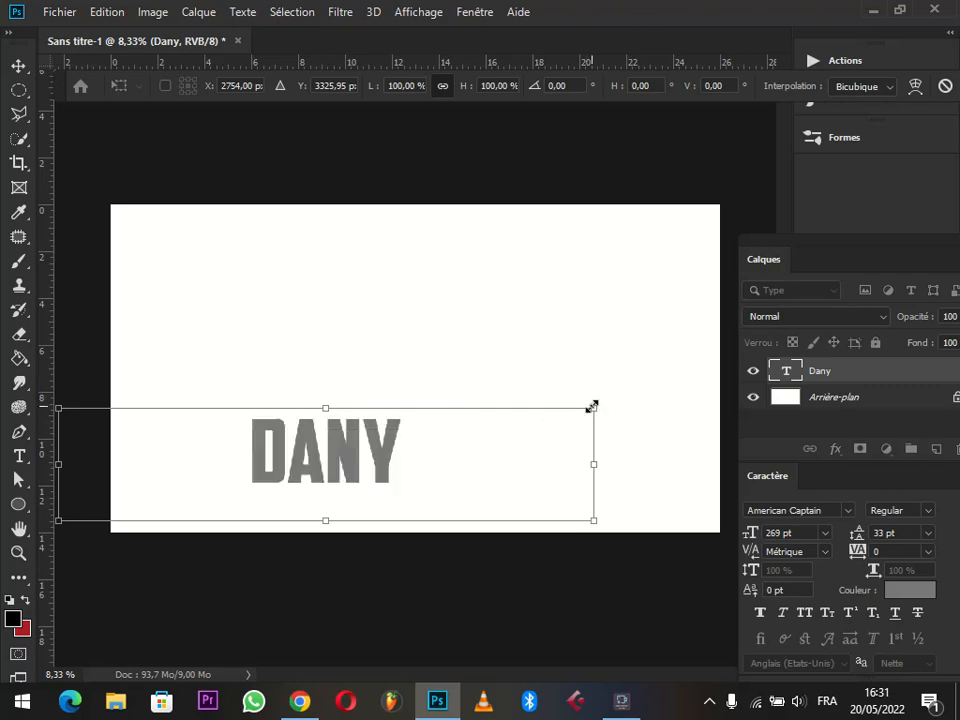
pyautogui.moveTo(592, 406); pyautogui.dragTo(414, 458)
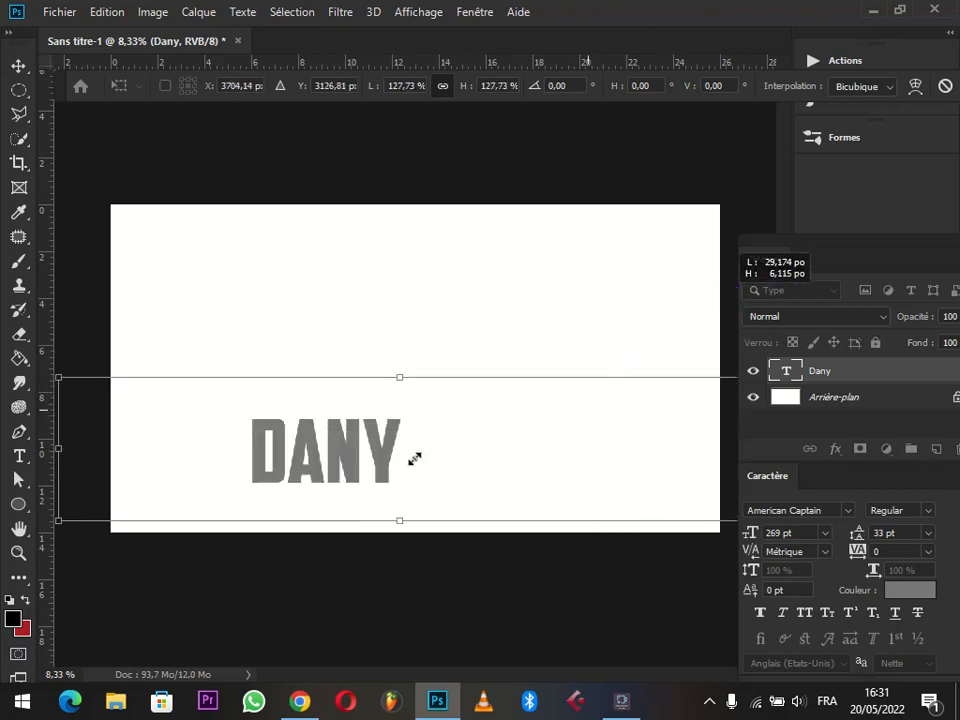
# Step: Narrow the text box closely around the name and move the text back to the middle of the canvas
pyautogui.click(20, 458)
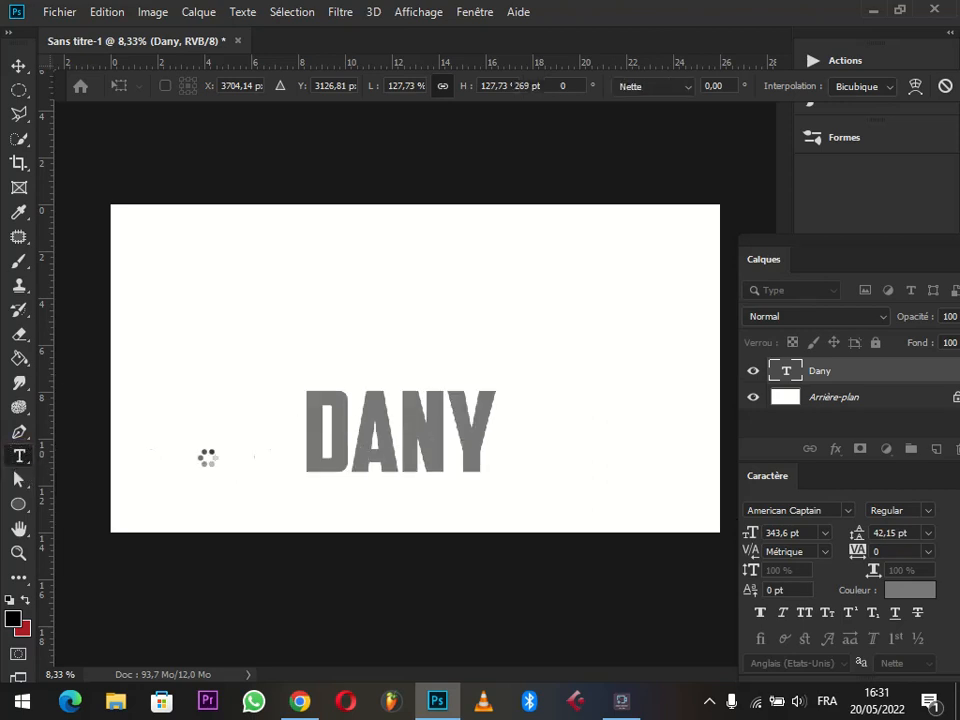
pyautogui.click(306, 440)
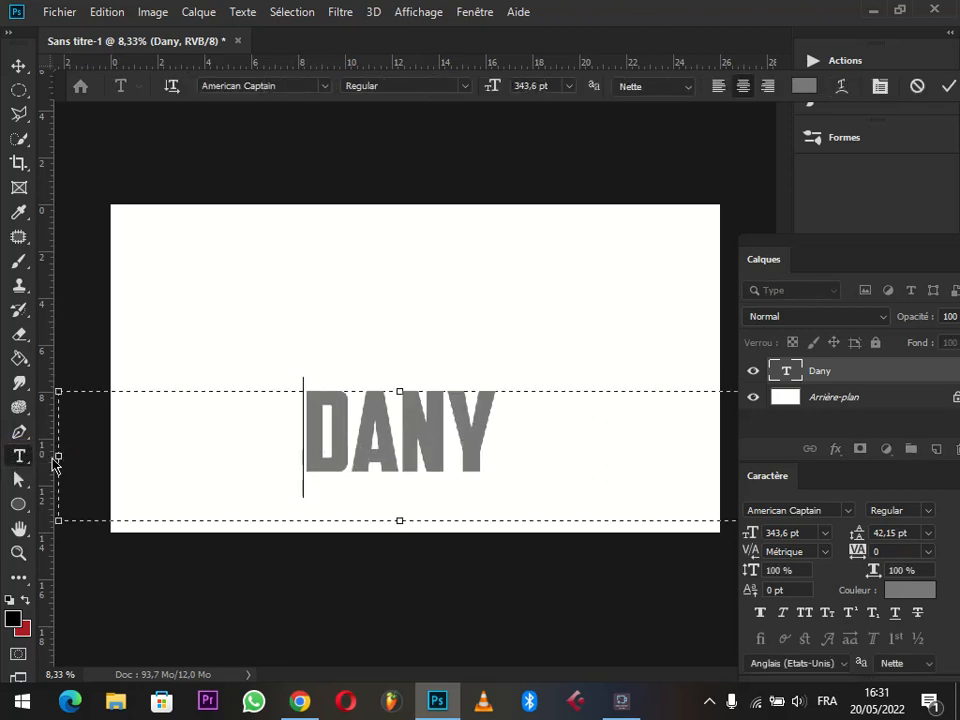
pyautogui.moveTo(58, 455); pyautogui.dragTo(430, 434)
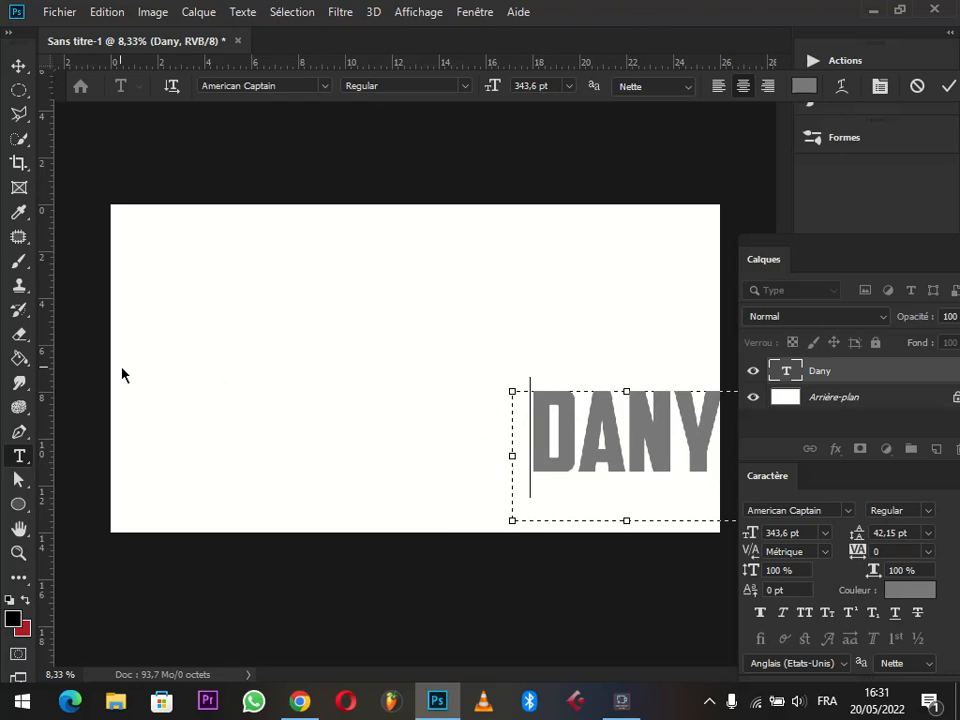
pyautogui.click(18, 65)
pyautogui.moveTo(603, 433); pyautogui.dragTo(412, 404)
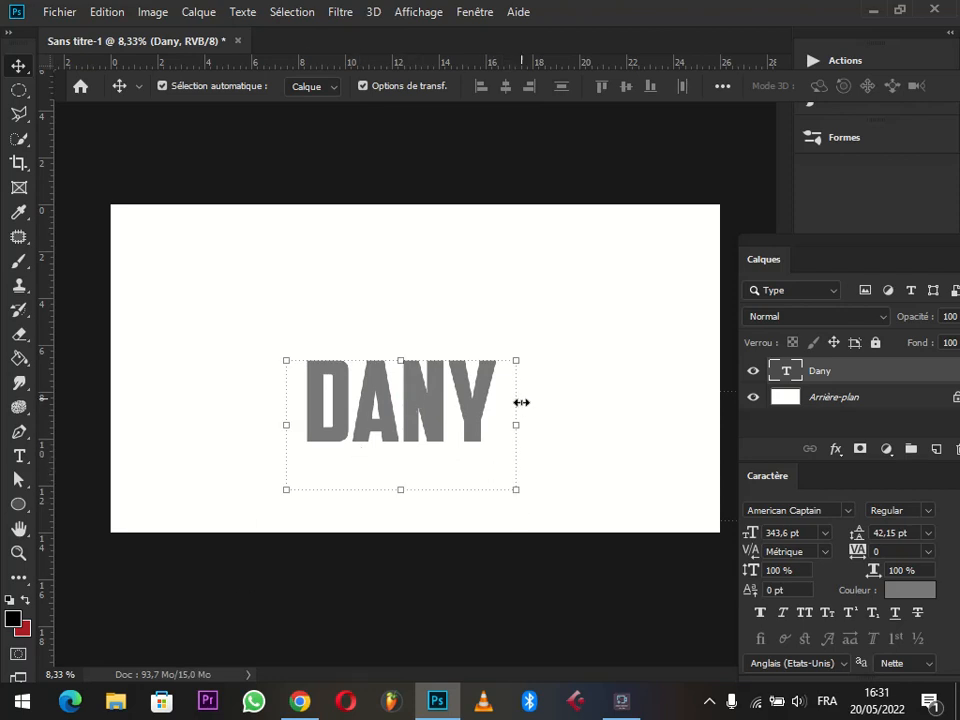
# Step: Free Transform the name text proportionally to about 191% and move it up to the middle of the canvas
pyautogui.moveTo(291, 705)
pyautogui.hotkey('ctrl', 't')
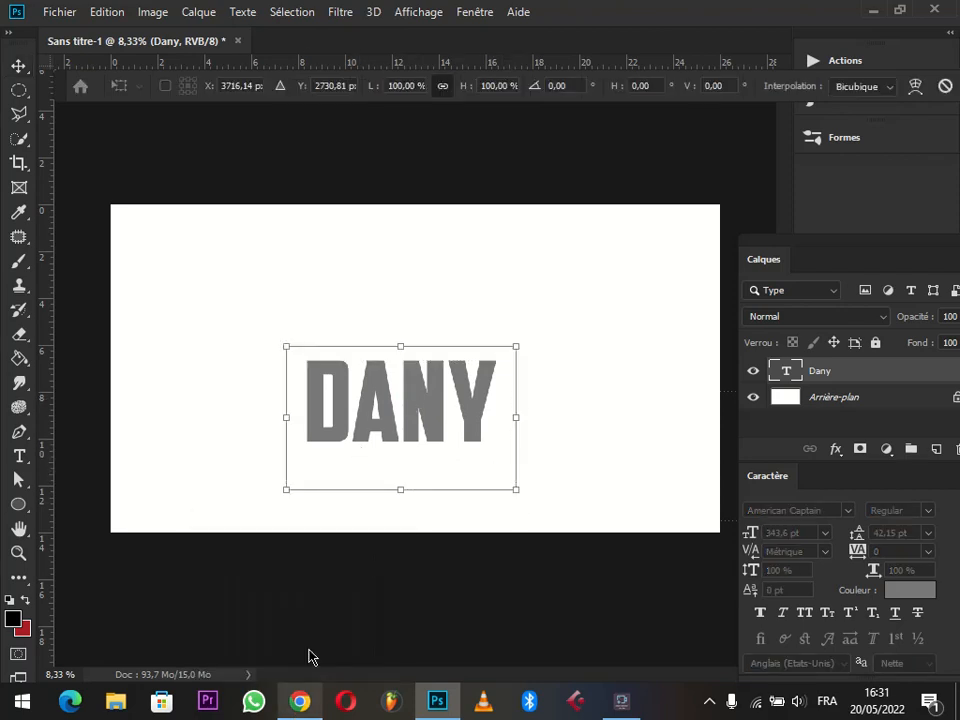
pyautogui.moveTo(516, 346); pyautogui.dragTo(729, 212)
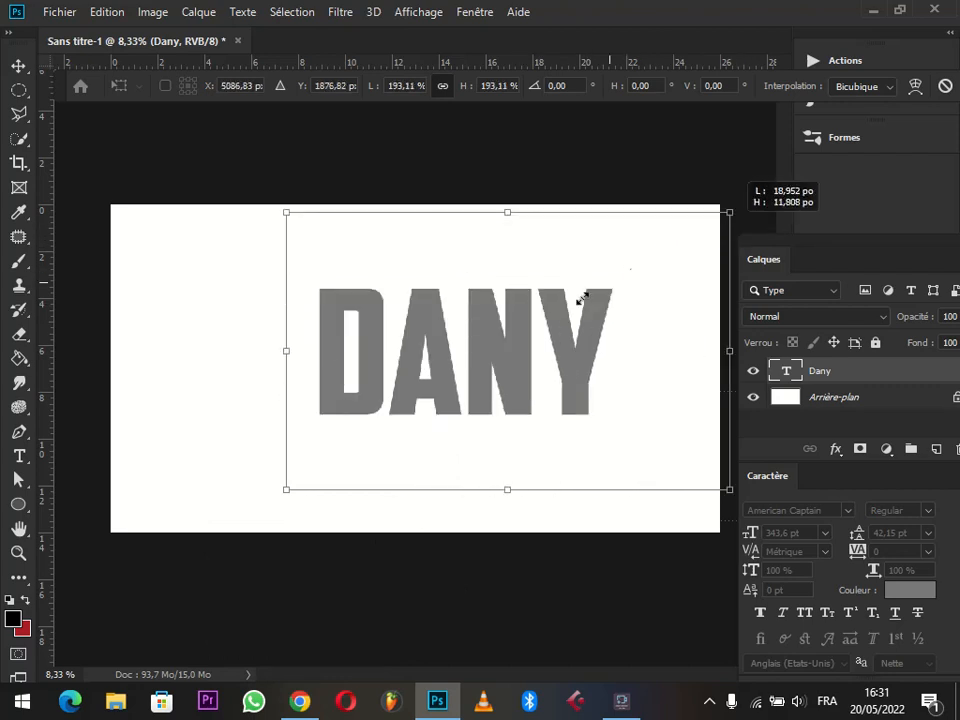
pyautogui.moveTo(505, 351); pyautogui.dragTo(372, 455)
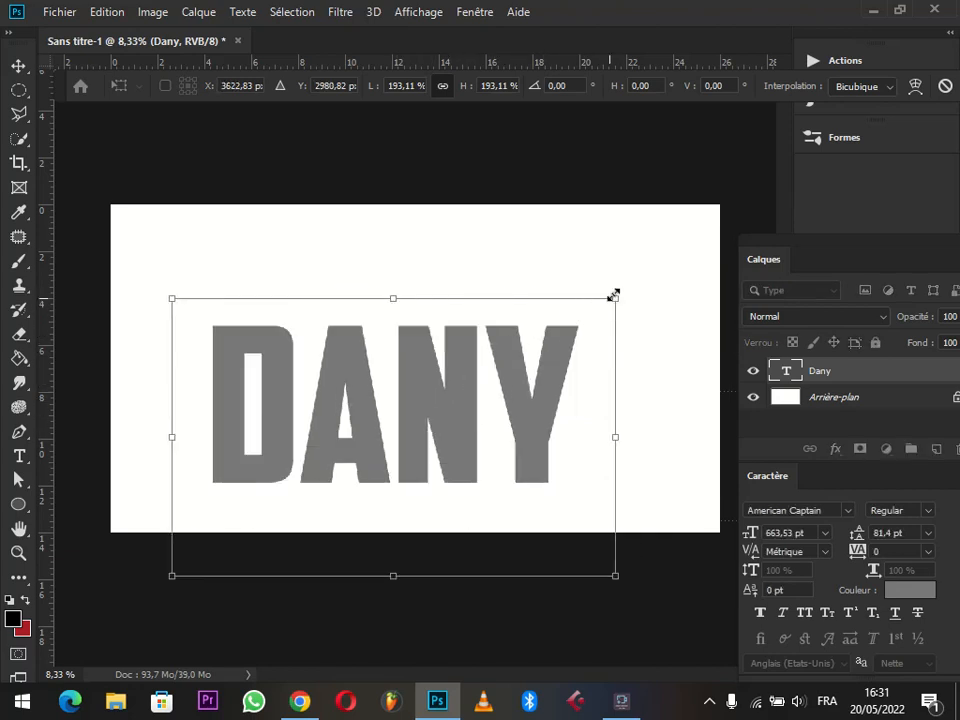
pyautogui.moveTo(614, 296); pyautogui.dragTo(640, 283)
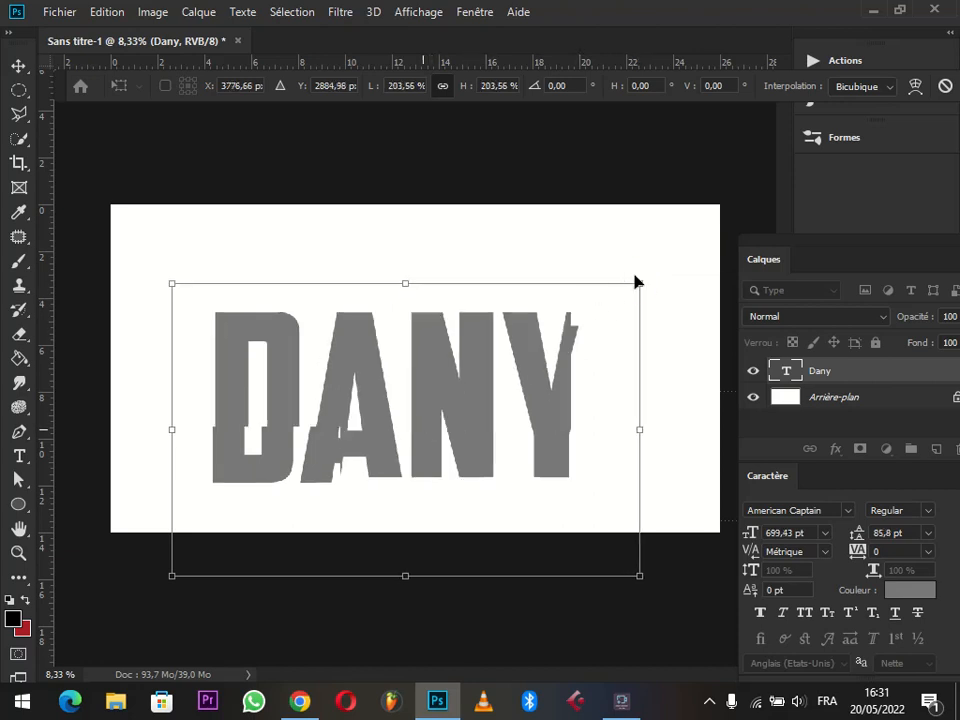
pyautogui.moveTo(636, 286); pyautogui.dragTo(610, 302)
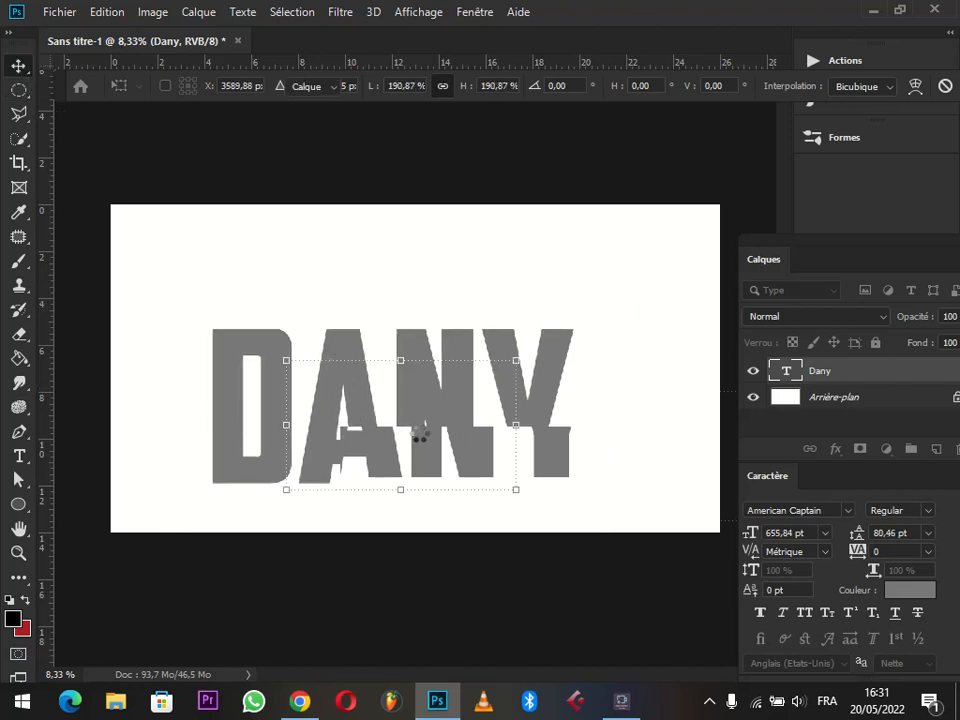
pyautogui.press('Return')
pyautogui.moveTo(405, 429); pyautogui.dragTo(399, 385)
pyautogui.moveTo(399, 388); pyautogui.dragTo(395, 396)
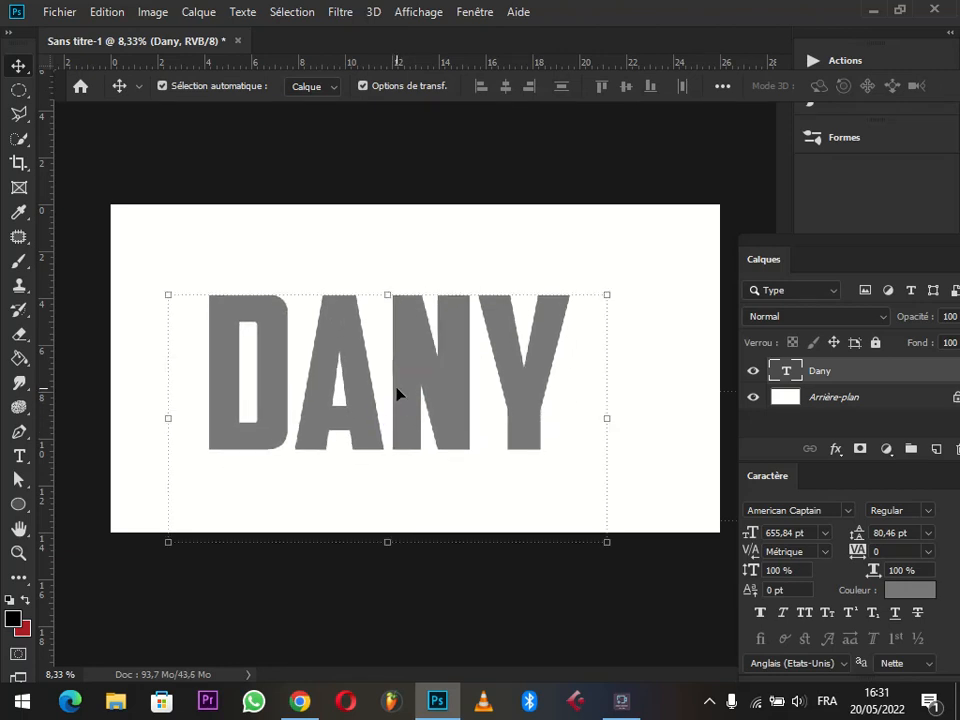
# Step: Free Transform the text with a vertical skew of about -18.35° so it rises to the right, and move it about 2.8 inches down
pyautogui.hotkey('ctrl', 't')
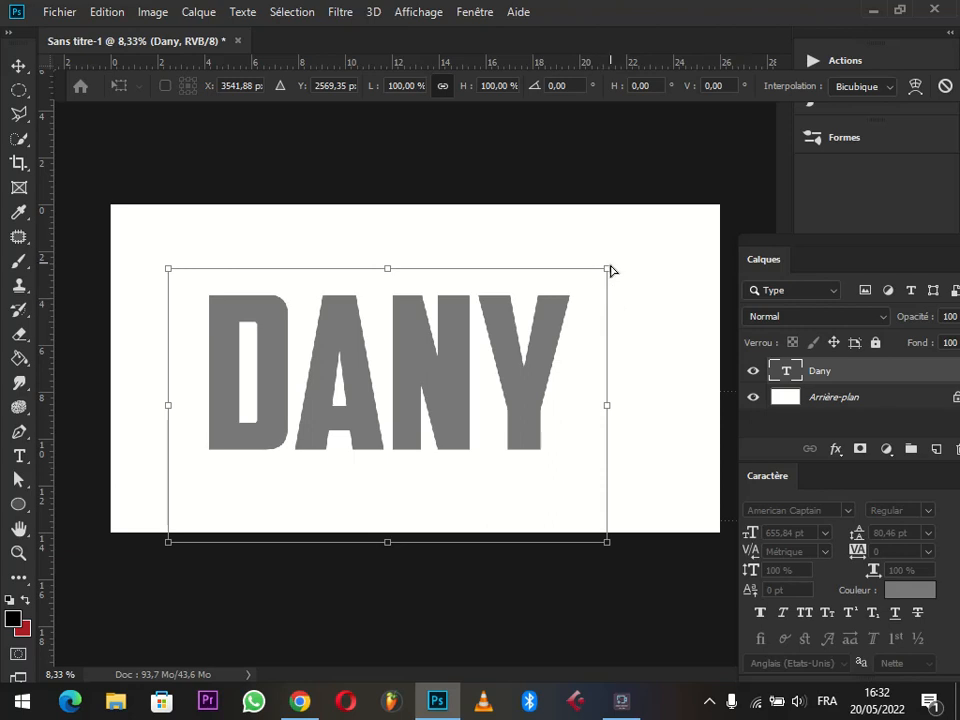
pyautogui.moveTo(608, 270); pyautogui.dragTo(671, 361)
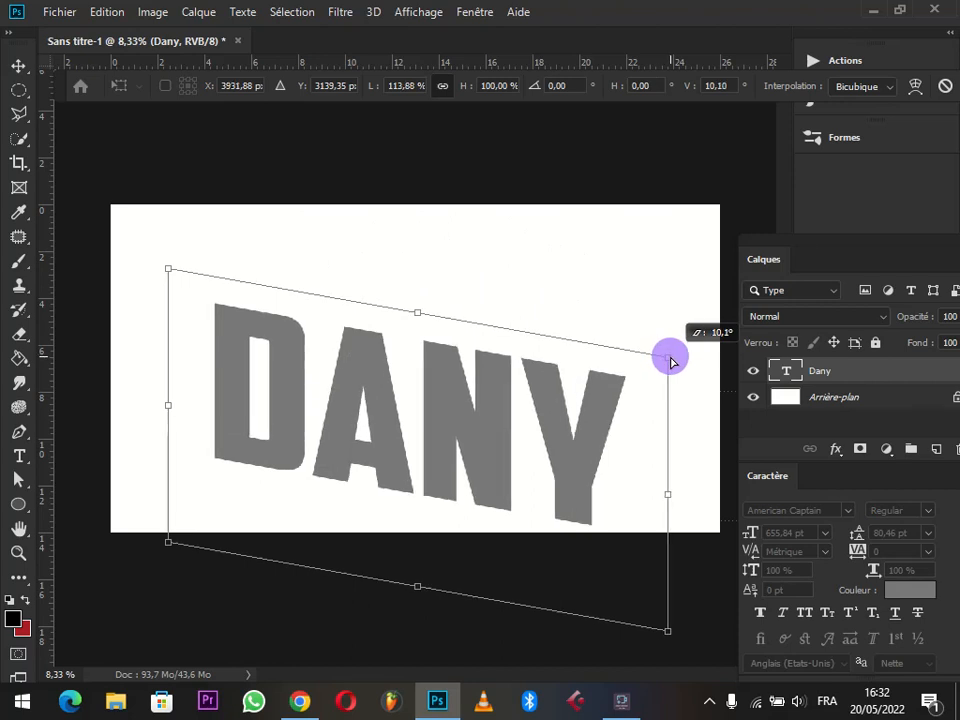
pyautogui.moveTo(671, 361); pyautogui.dragTo(604, 124)
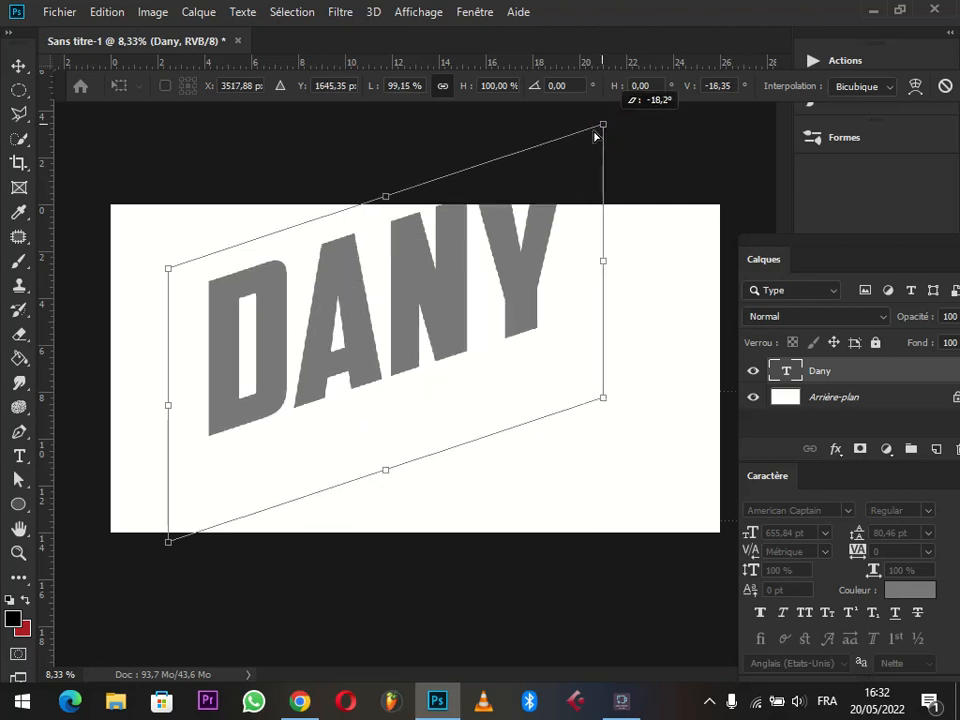
pyautogui.doubleClick(415, 314)
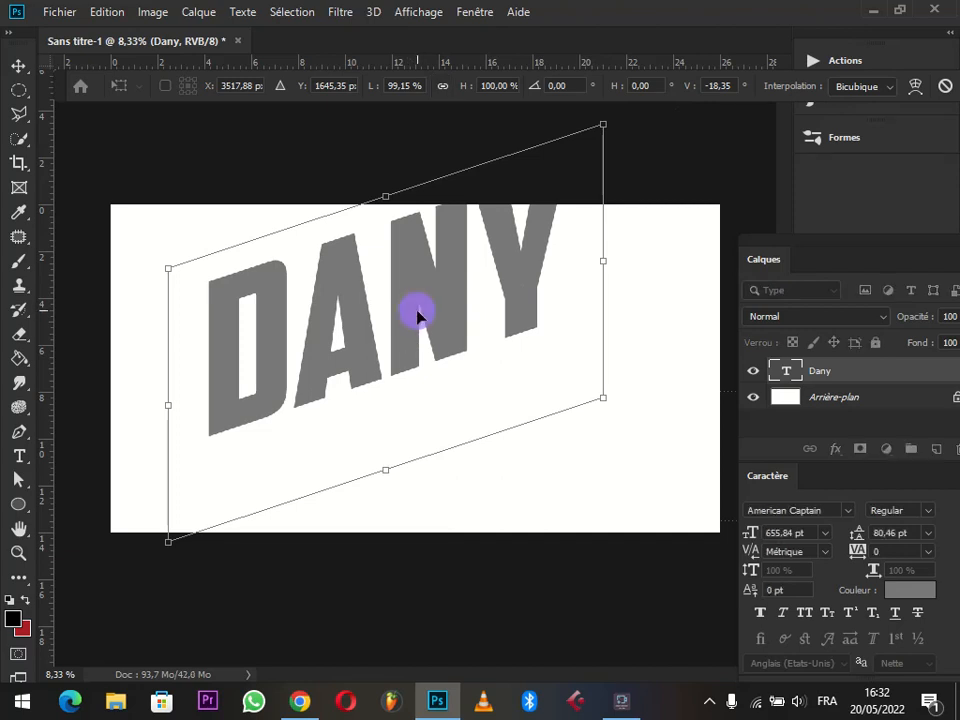
pyautogui.moveTo(420, 319); pyautogui.dragTo(414, 375)
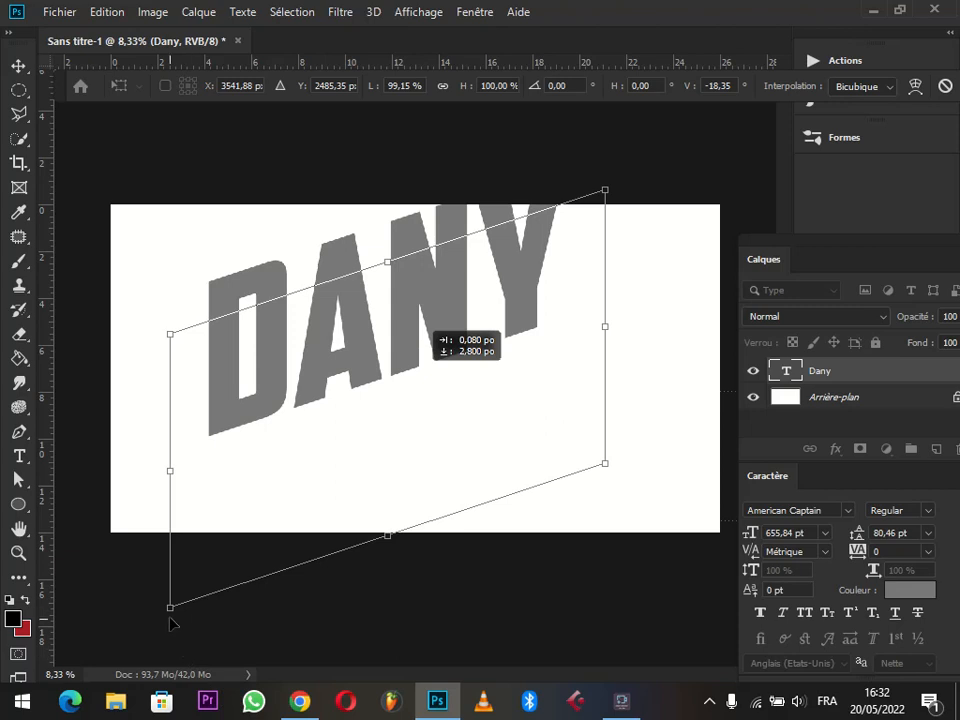
# Step: Scale the skewed text down to about 72%, place it in the middle of the canvas and apply the transform
pyautogui.moveTo(170, 607); pyautogui.dragTo(282, 481)
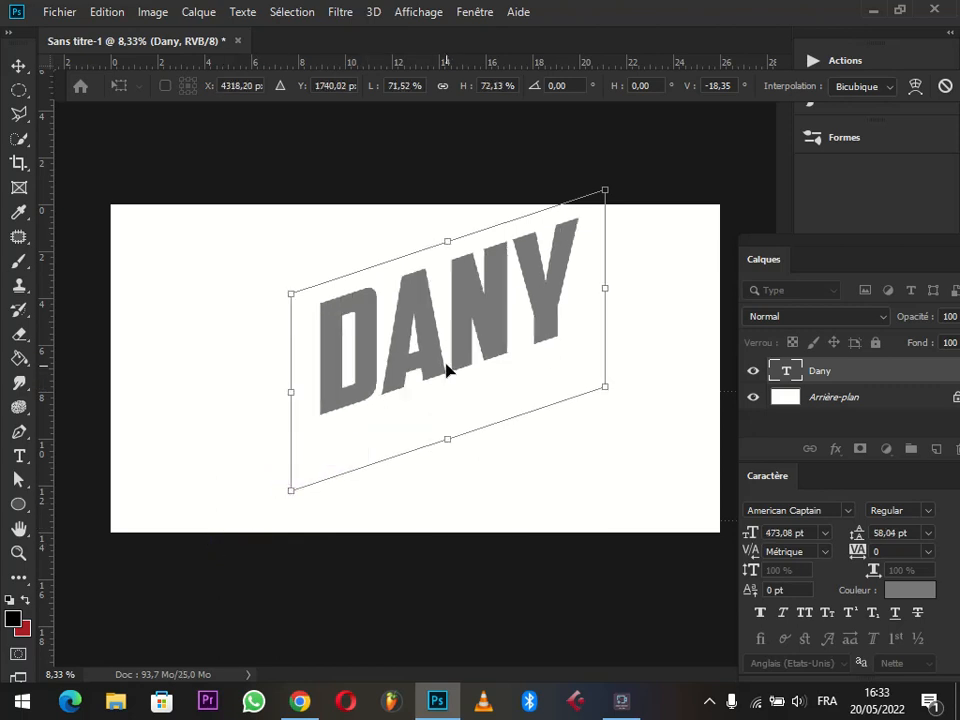
pyautogui.moveTo(449, 354); pyautogui.dragTo(411, 387)
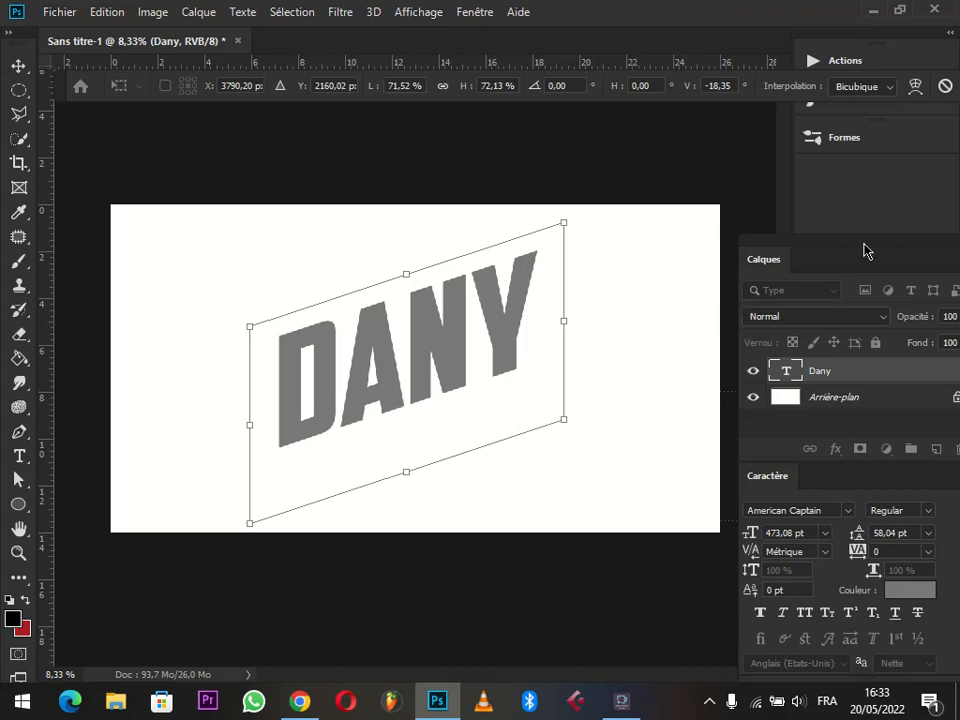
pyautogui.moveTo(864, 231); pyautogui.dragTo(846, 240)
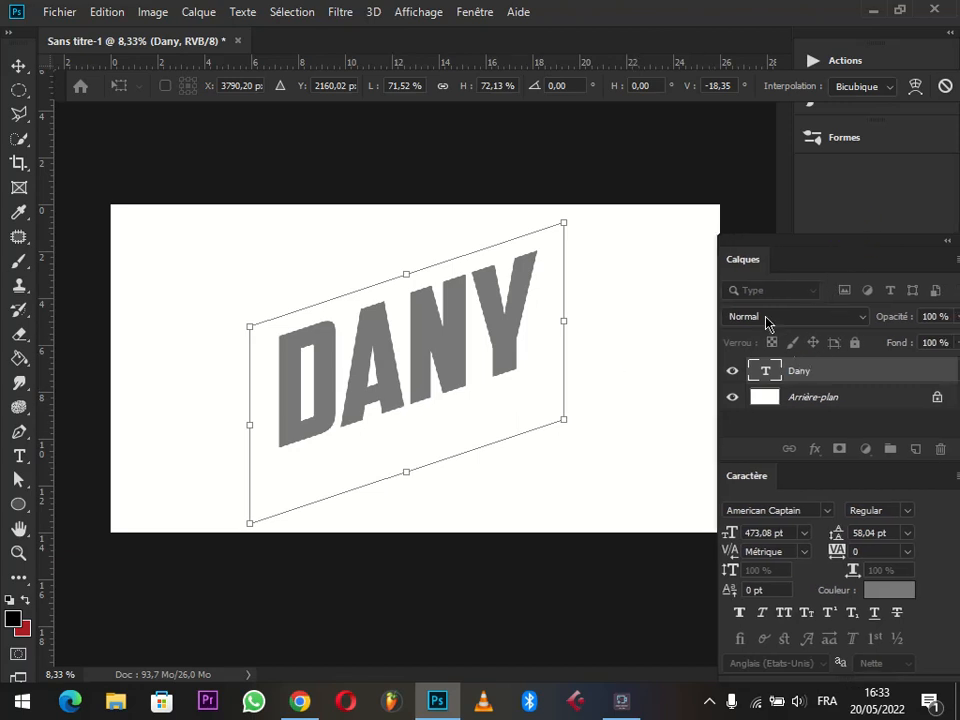
pyautogui.click(17, 64)
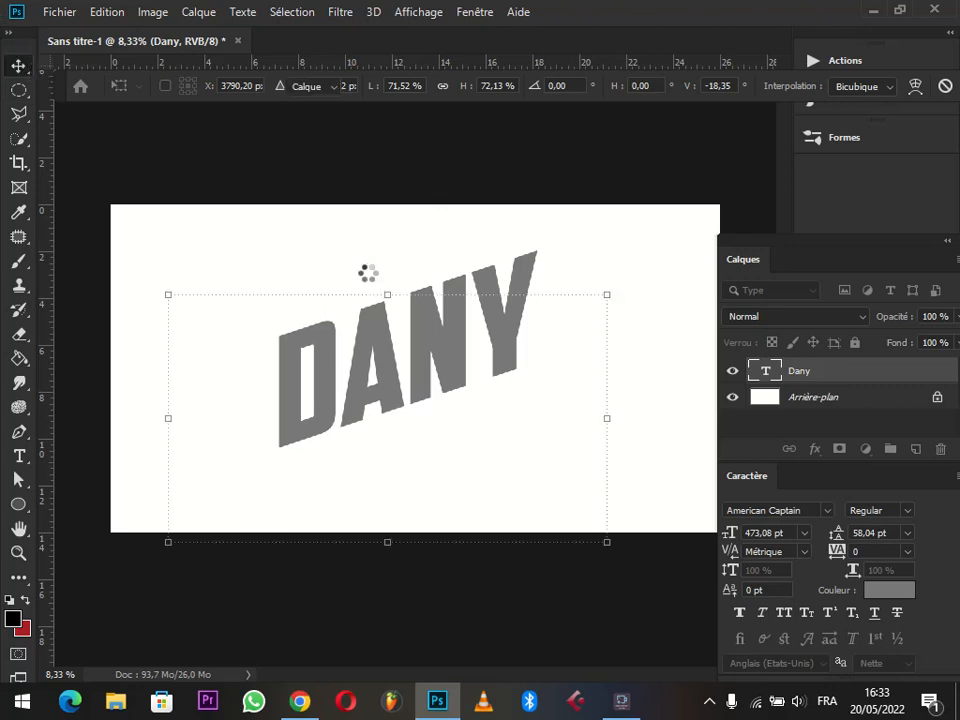
pyautogui.click(672, 373)
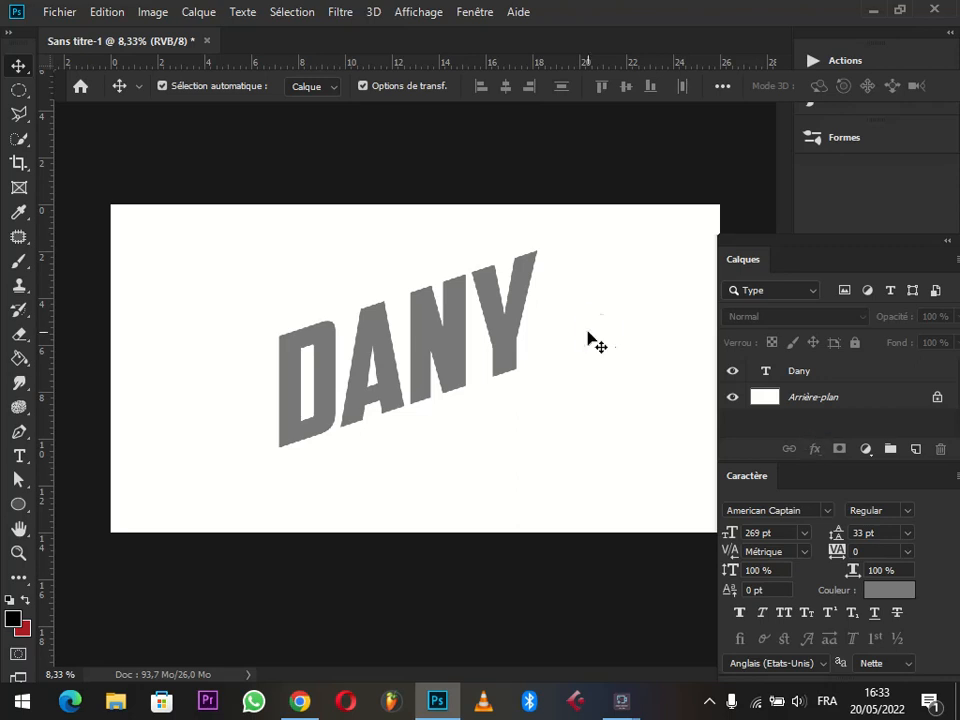
# Step: Add a grey Color Overlay effect to the name text layer
pyautogui.click(849, 373)
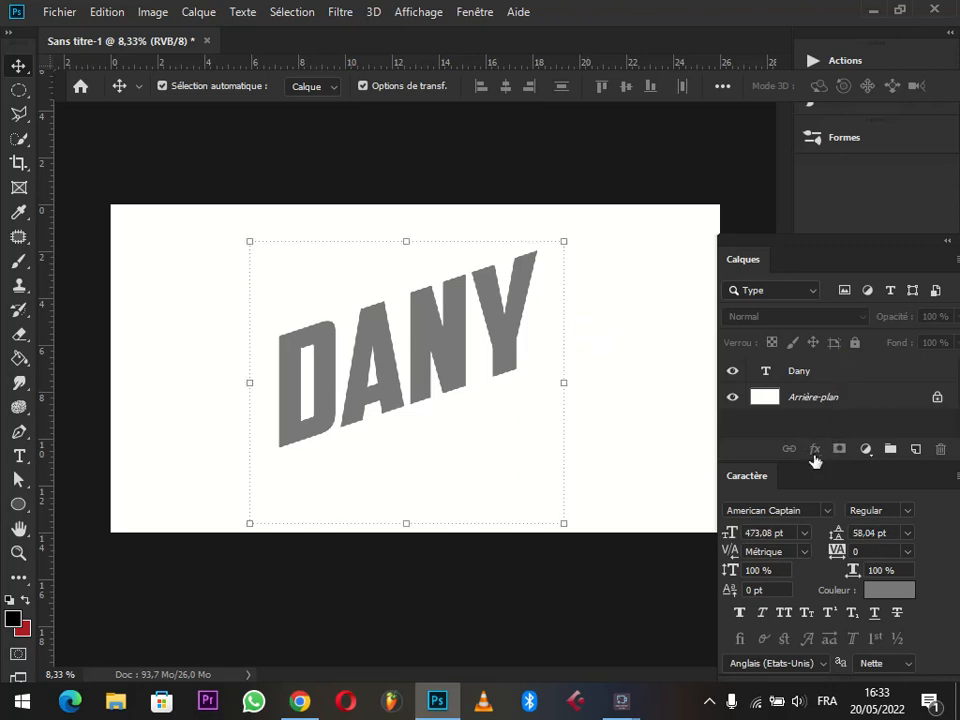
pyautogui.click(815, 451)
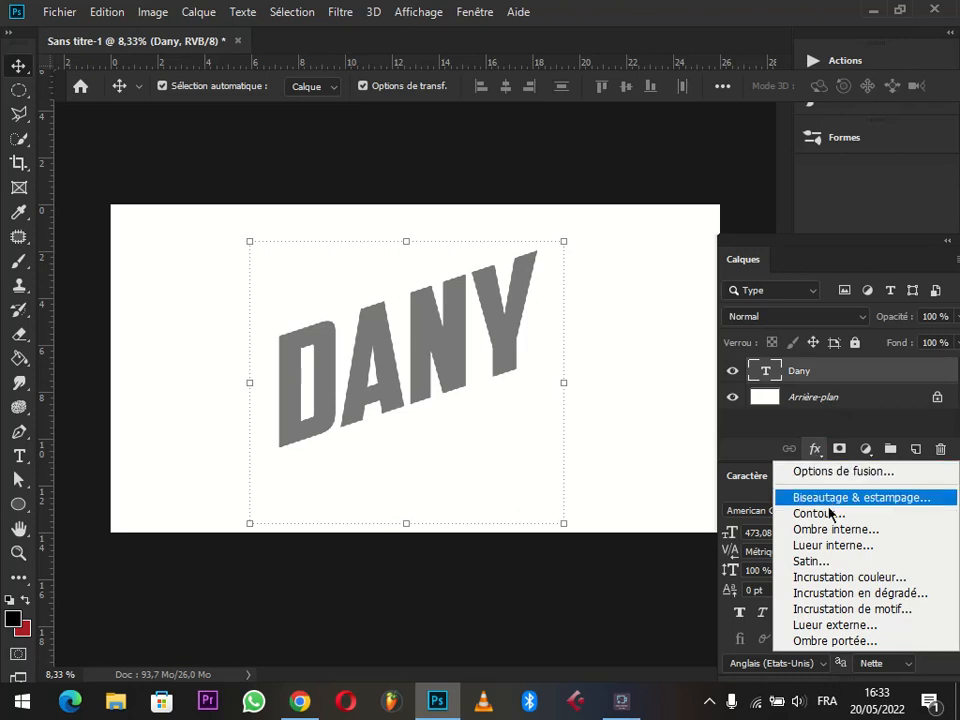
pyautogui.click(829, 580)
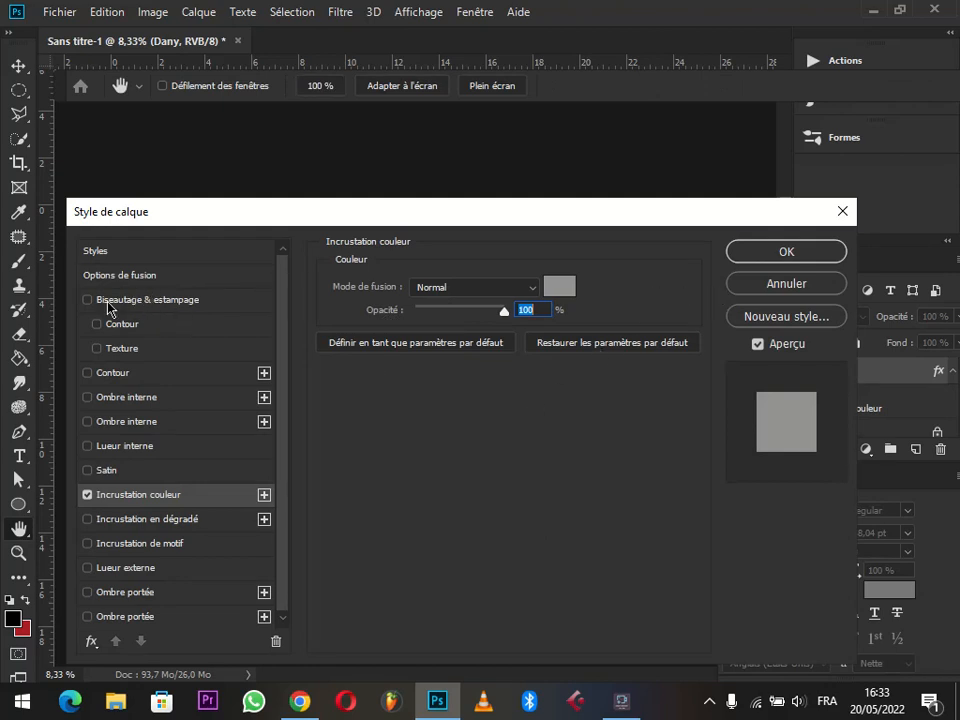
# Step: Add Bevel & Emboss with its default settings restored, set its depth to 1000% and apply the layer style
pyautogui.click(110, 304)
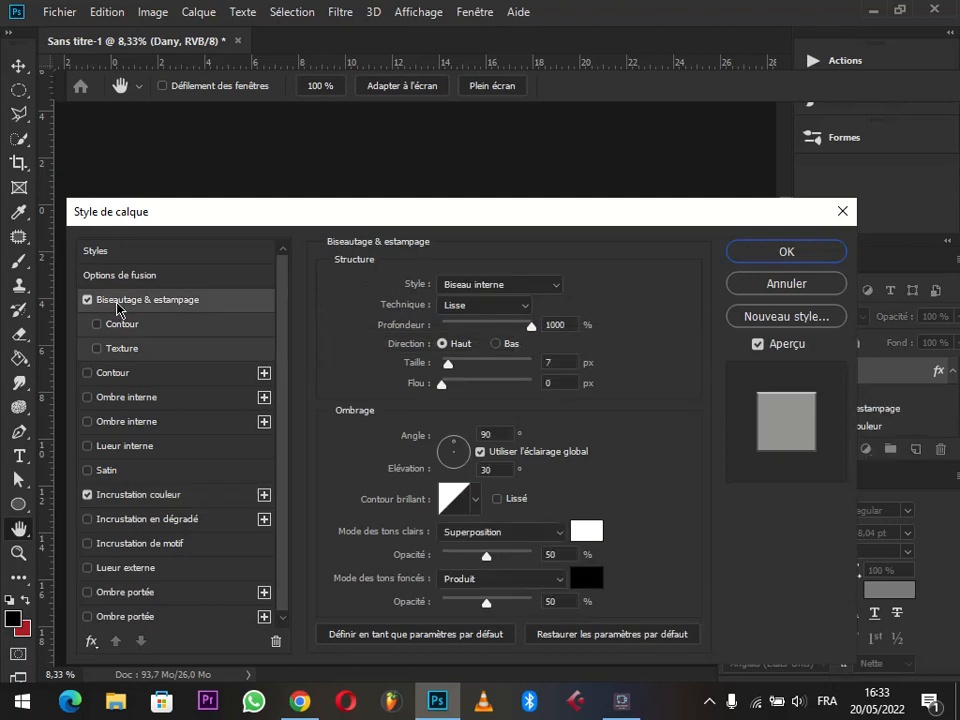
pyautogui.click(606, 634)
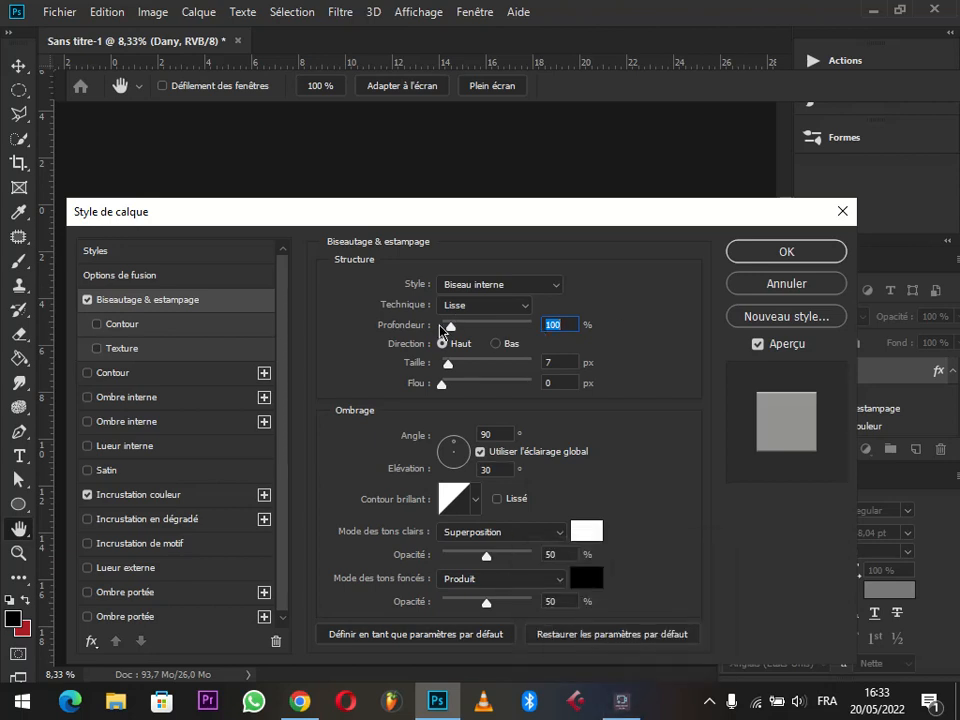
pyautogui.moveTo(449, 327); pyautogui.dragTo(560, 325)
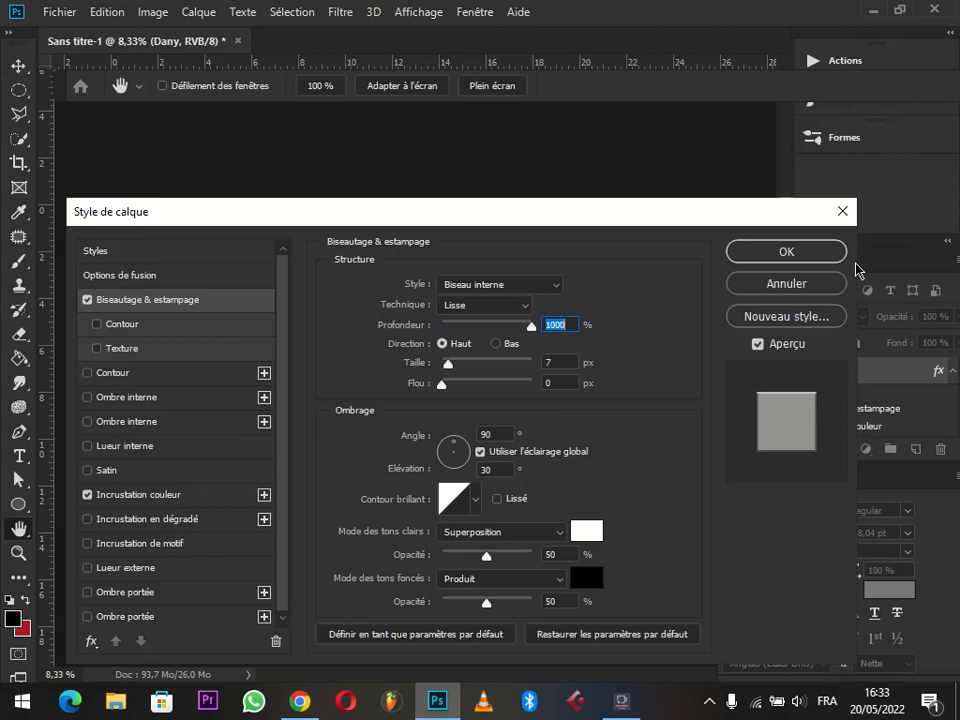
pyautogui.click(799, 249)
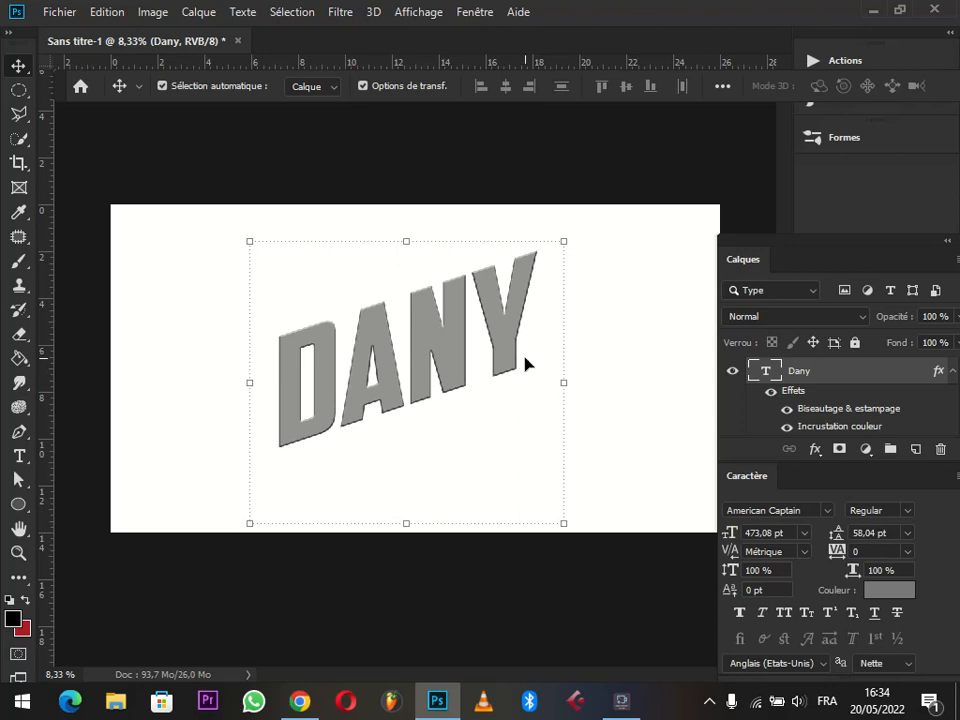
# Step: Offset the text layer 12 px right and 12 px down with Free Transform, and repeat the offset on 14 successive copies to build a 3D extrusion
pyautogui.hotkey('ctrl', 't')
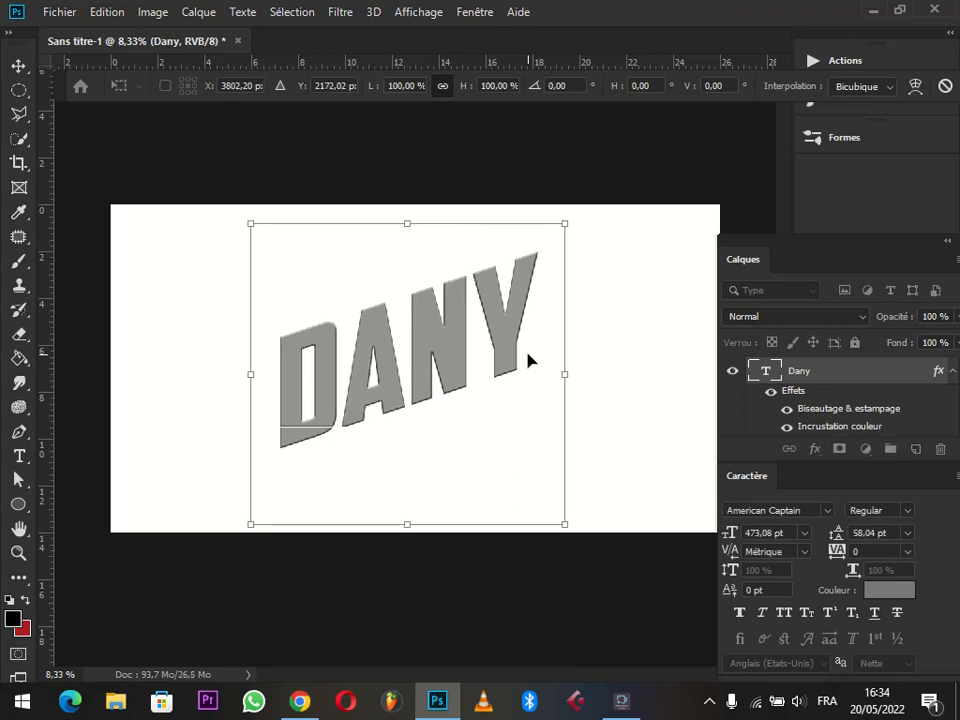
pyautogui.press('Return')
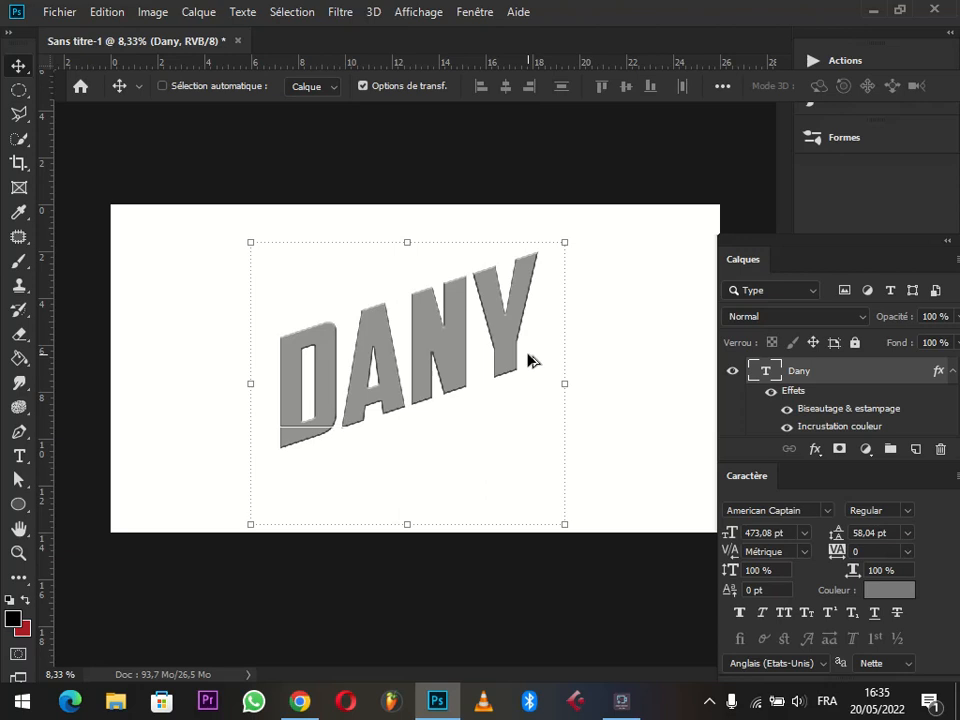
pyautogui.hotkey('ctrl', 'j')
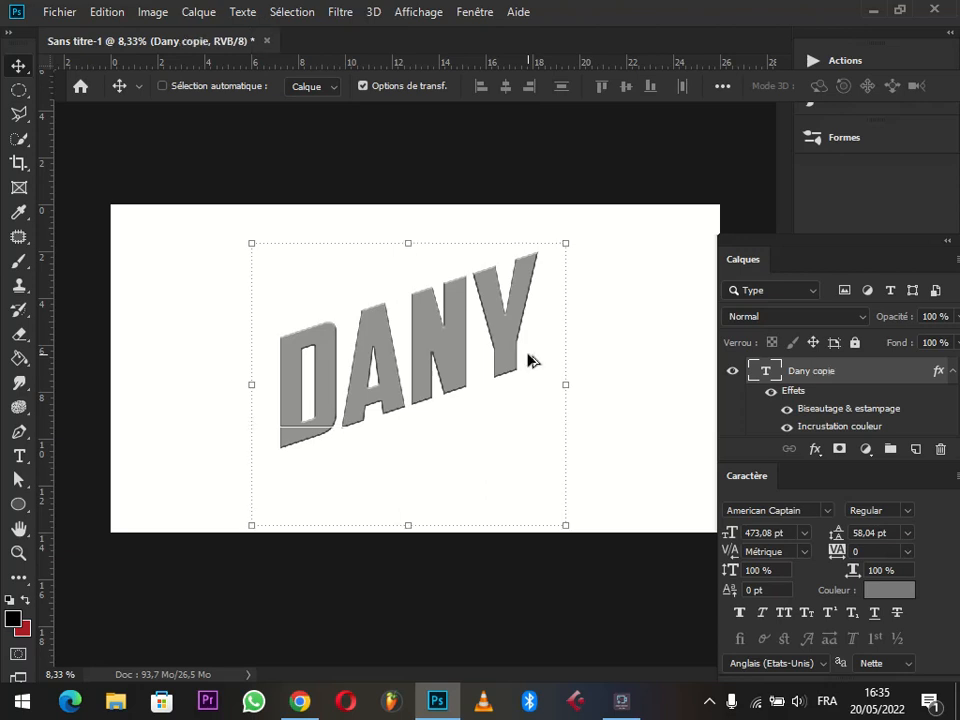
pyautogui.hotkey('ctrl', 'j')
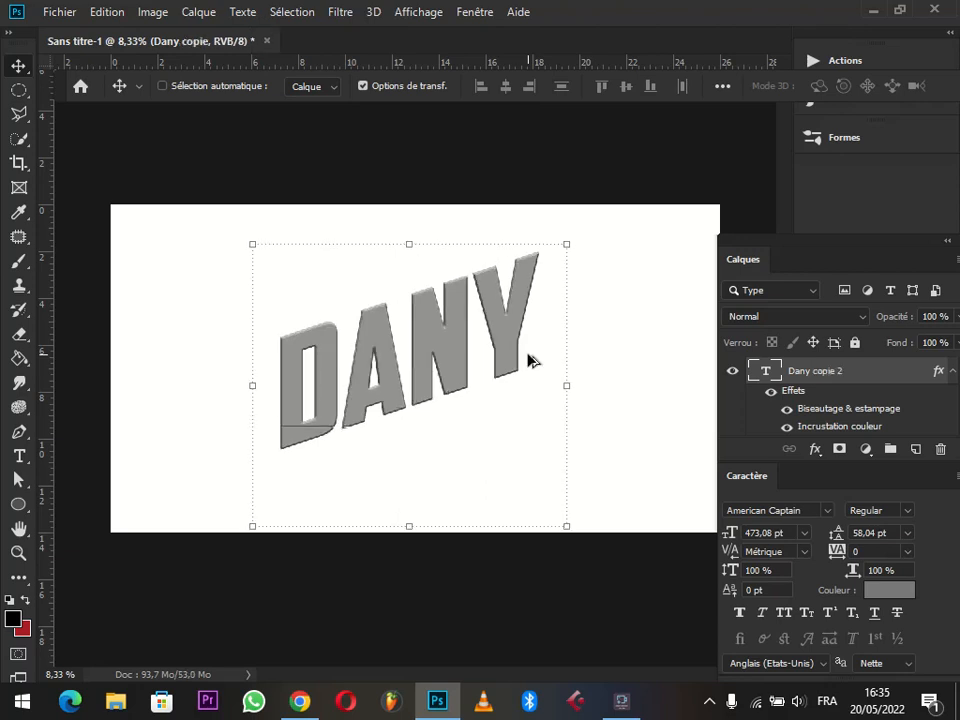
pyautogui.hotkey('ctrl', 'j')
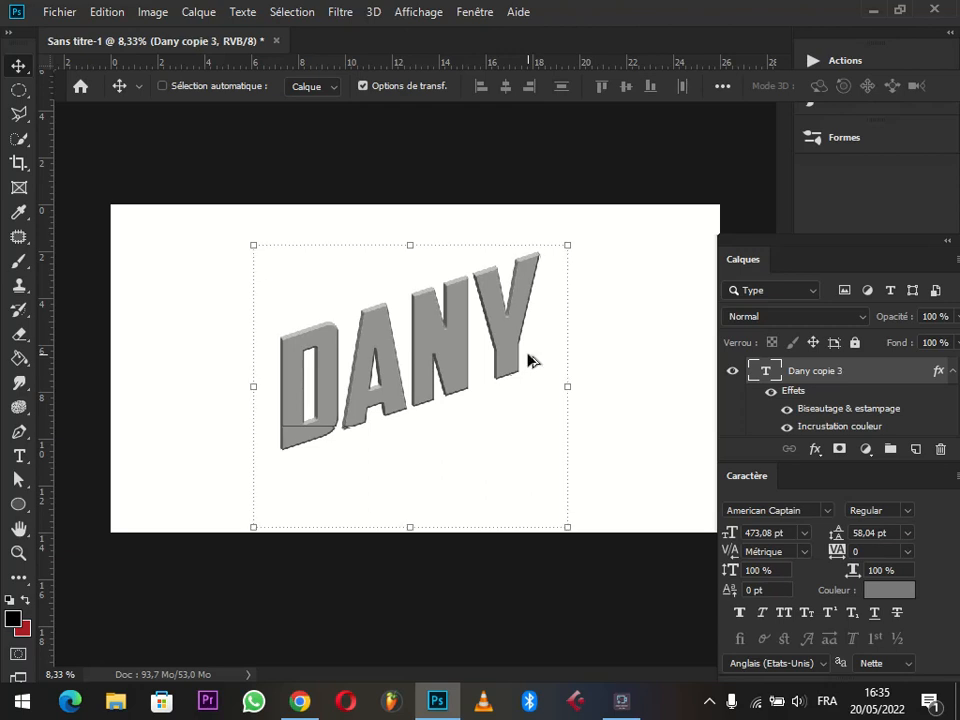
pyautogui.hotkey('ctrl', 'j')
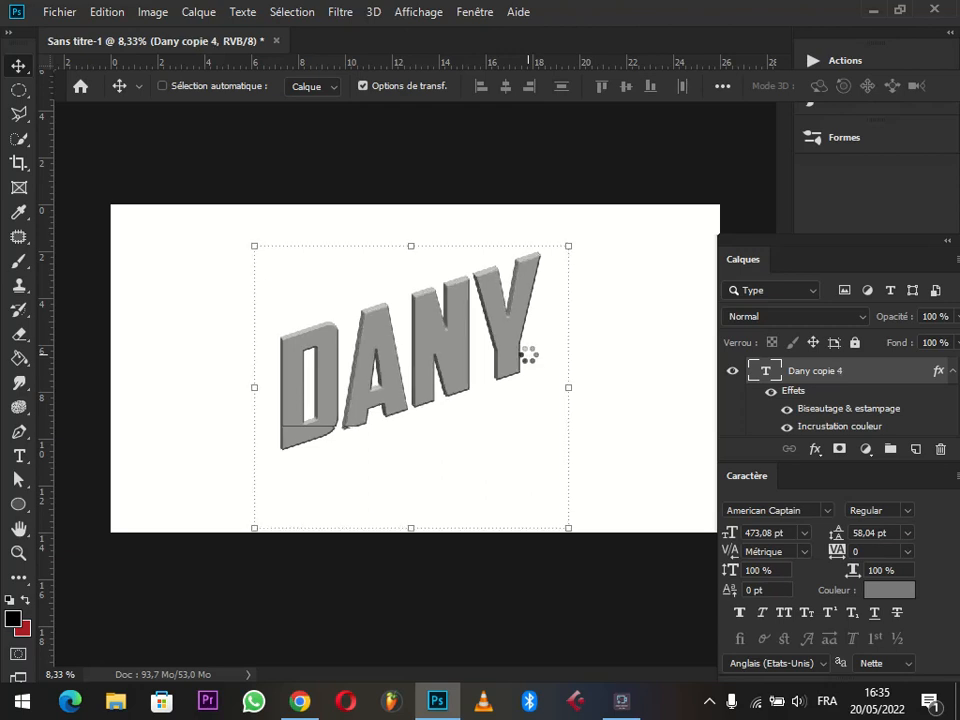
pyautogui.hotkey('ctrl', 'alt', 'shift', 't')
pyautogui.hotkey('ctrl', 'alt', 'shift', 't')
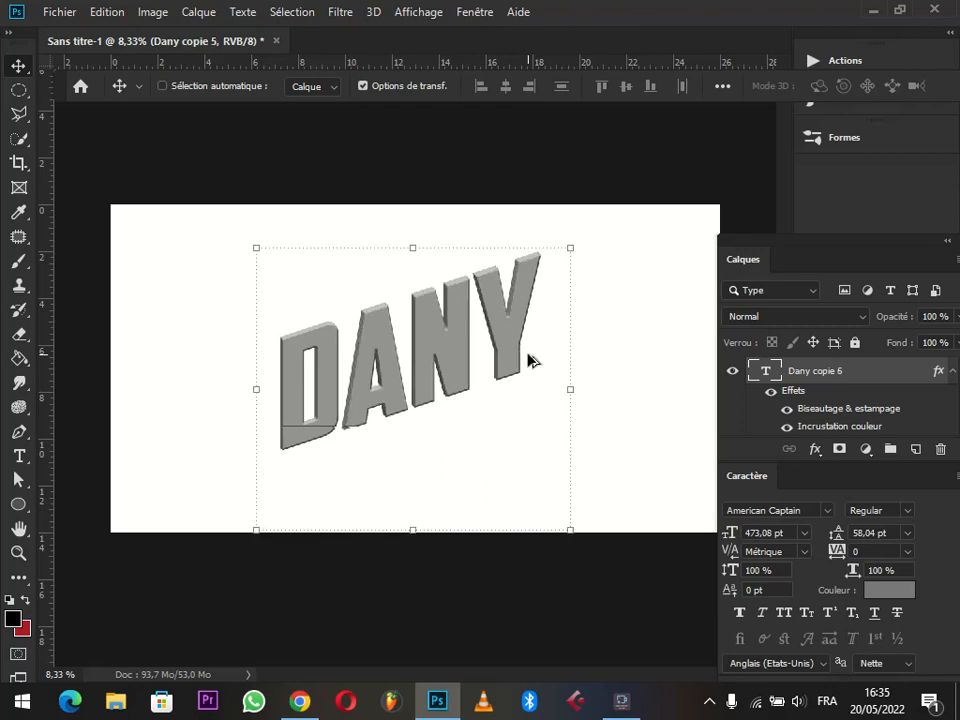
pyautogui.hotkey('ctrl', 'alt', 'shift', 't')
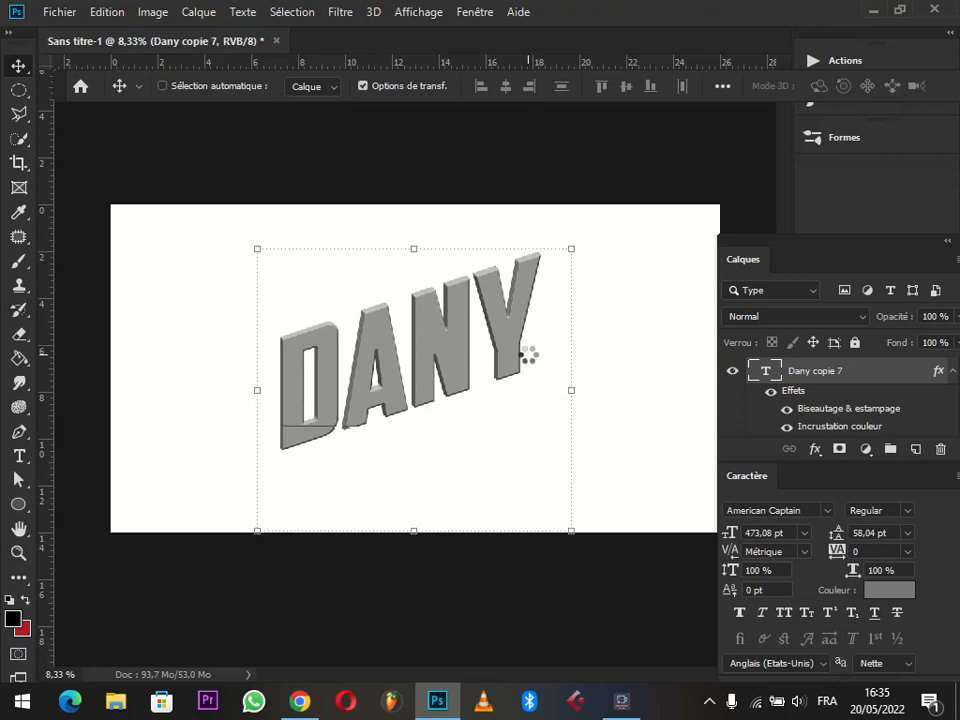
pyautogui.hotkey('ctrl', 'alt', 'shift', 't')
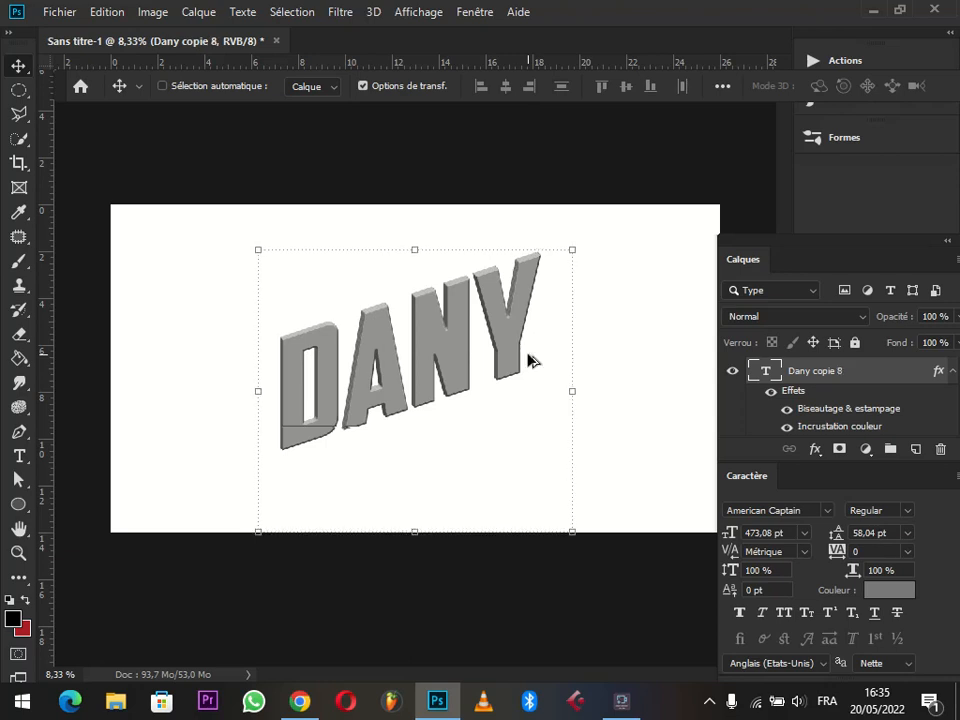
pyautogui.hotkey('ctrl', 'alt', 'shift', 't')
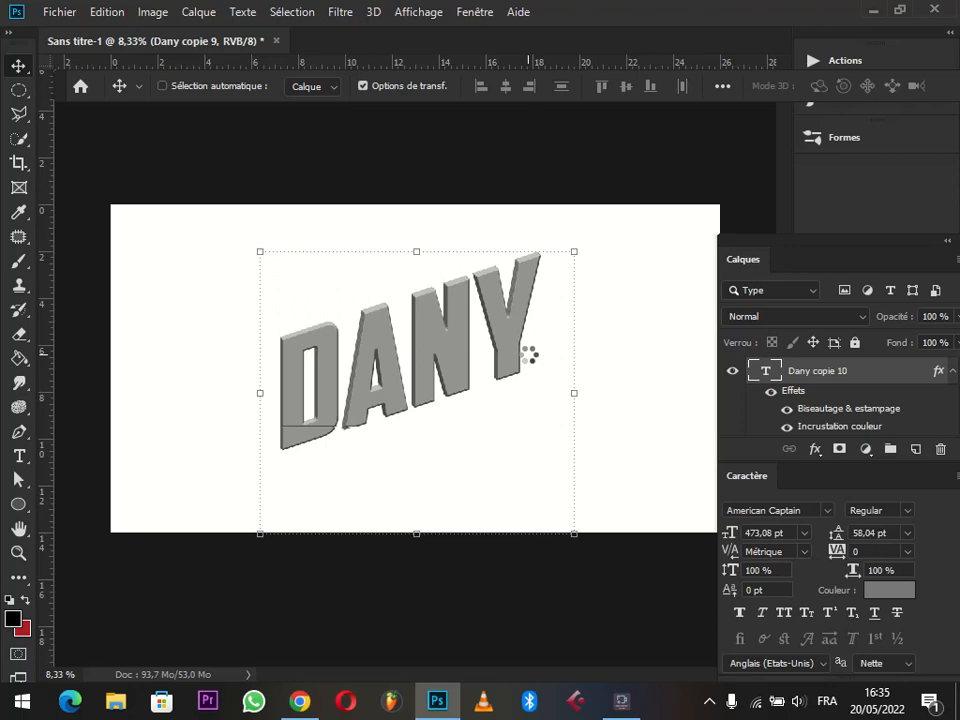
pyautogui.hotkey('ctrl', 'alt', 'shift', 't')
pyautogui.hotkey('ctrl', 'alt', 'shift', 't')
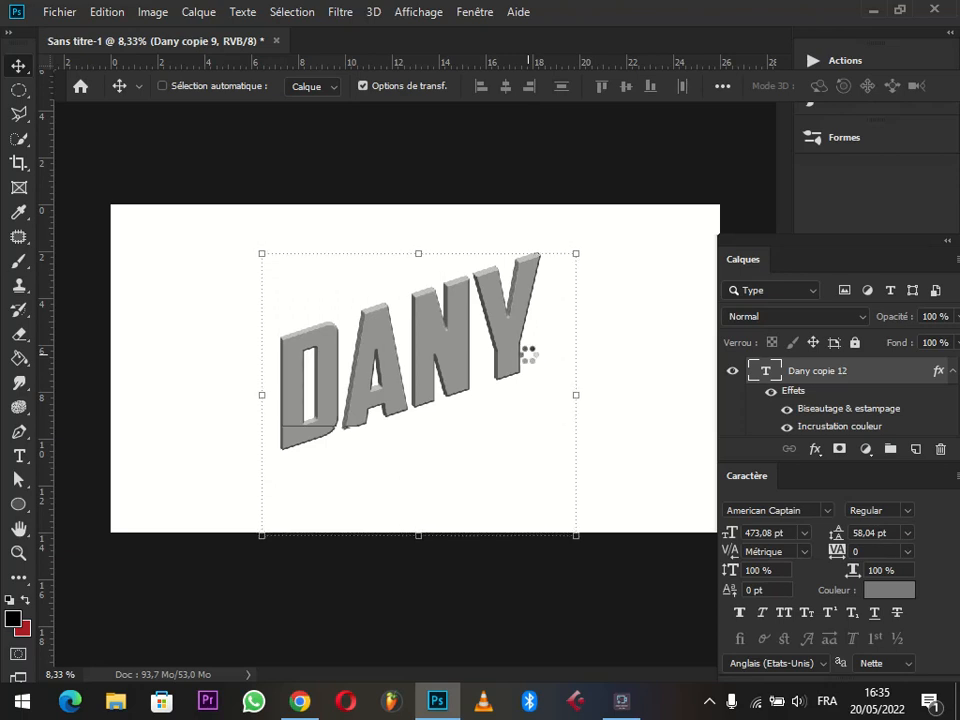
pyautogui.hotkey('ctrl', 'alt', 'shift', 't')
pyautogui.hotkey('ctrl', 'alt', 'shift', 't')
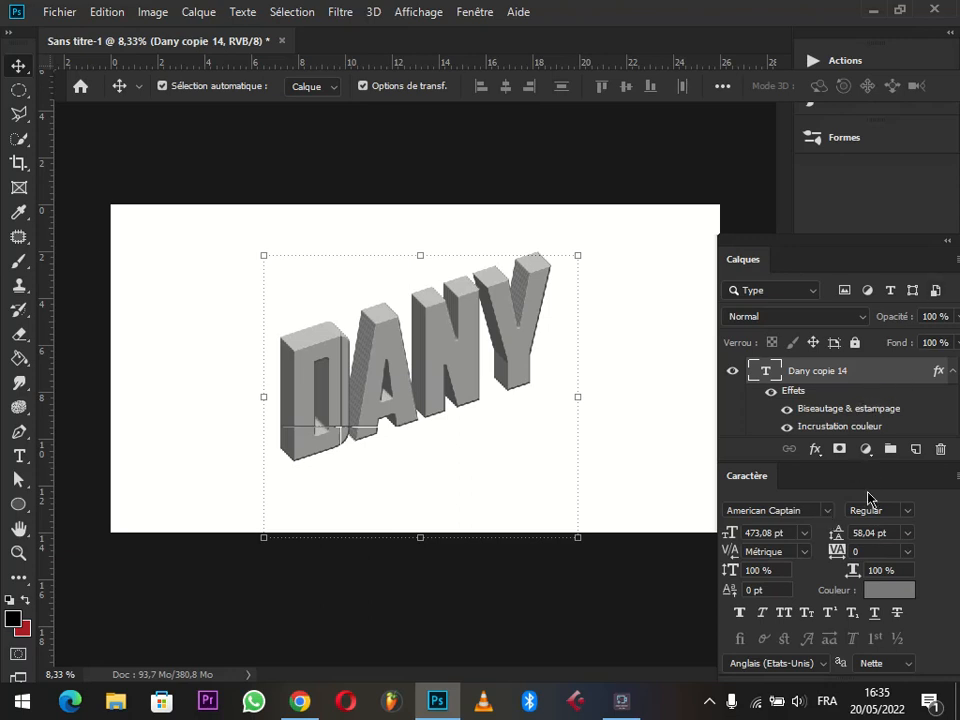
# Step: Close the Character panel and enlarge the Layers panel so more of the stacked text copies fit
pyautogui.moveTo(896, 476); pyautogui.dragTo(905, 520)
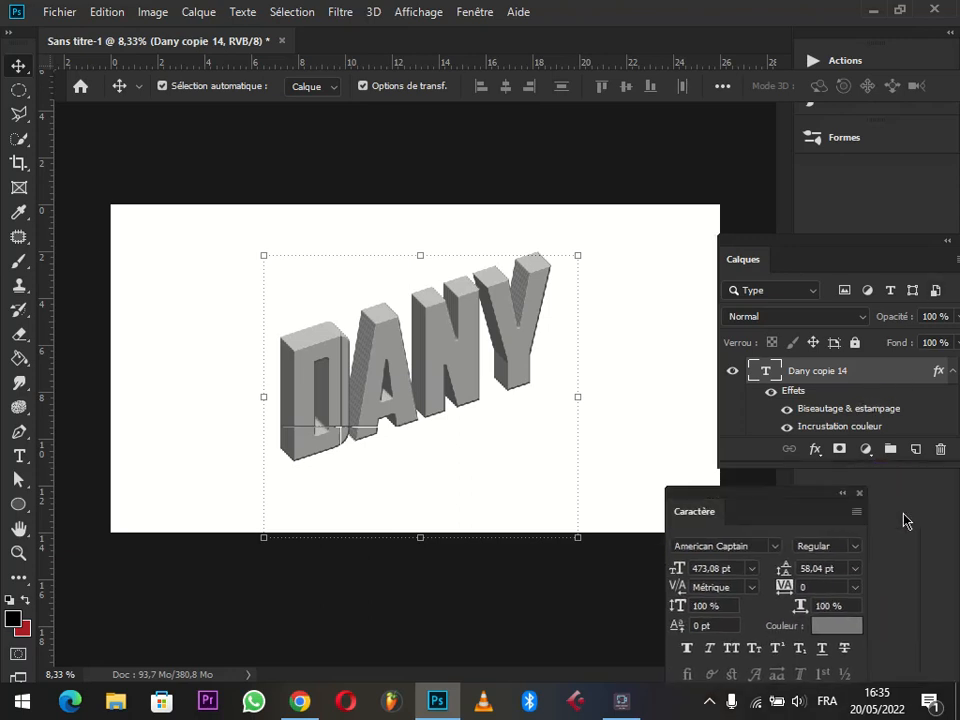
pyautogui.click(860, 494)
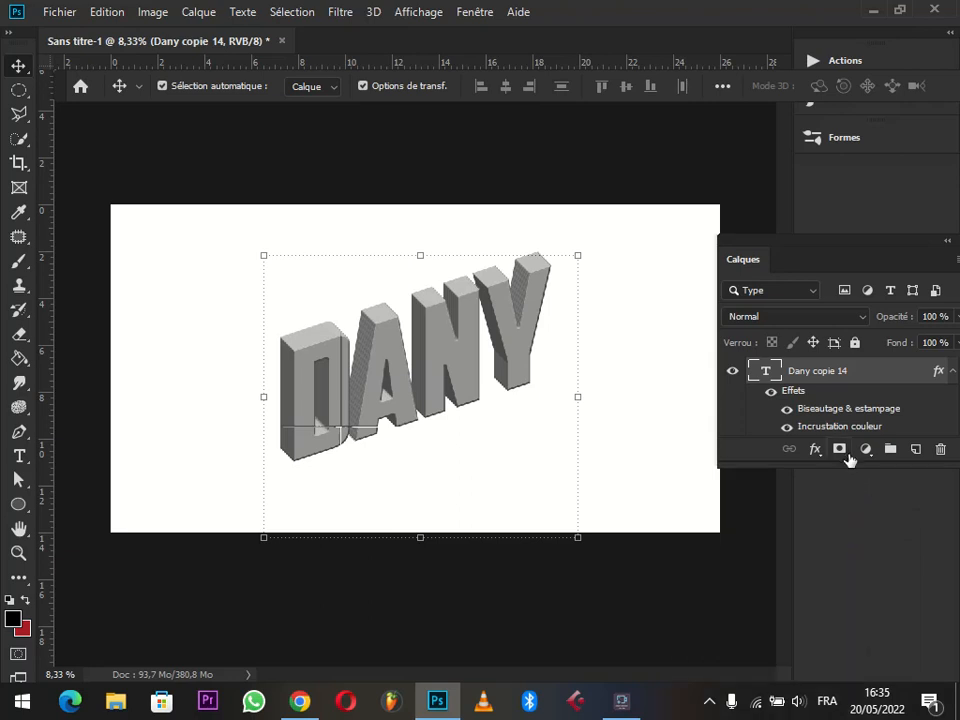
pyautogui.moveTo(853, 463); pyautogui.dragTo(861, 688)
pyautogui.moveTo(857, 238); pyautogui.dragTo(865, 183)
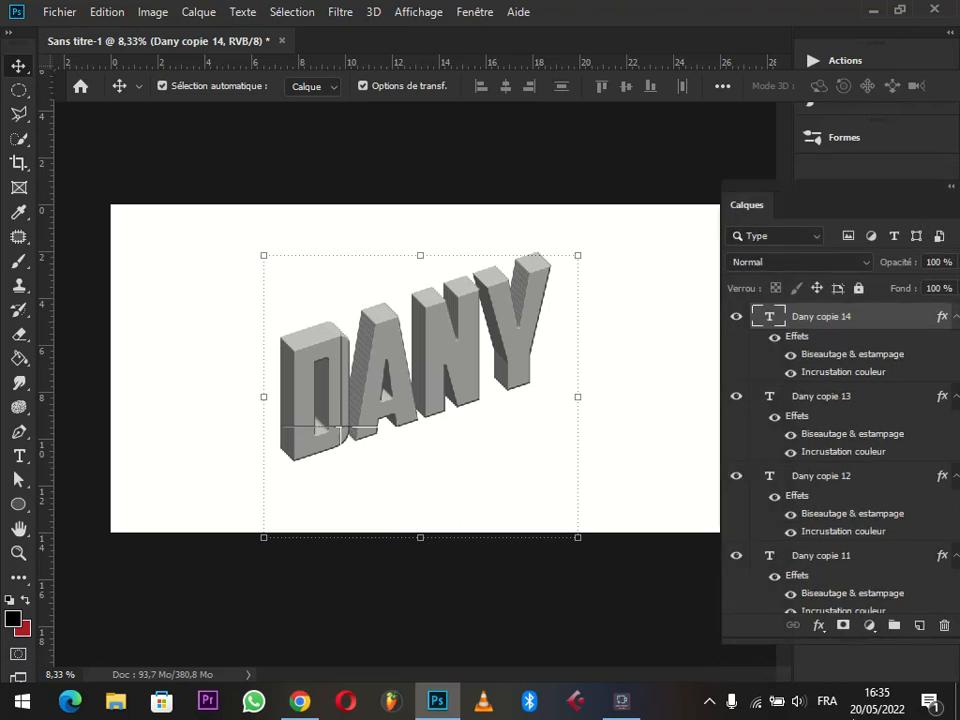
pyautogui.moveTo(866, 640); pyautogui.dragTo(872, 679)
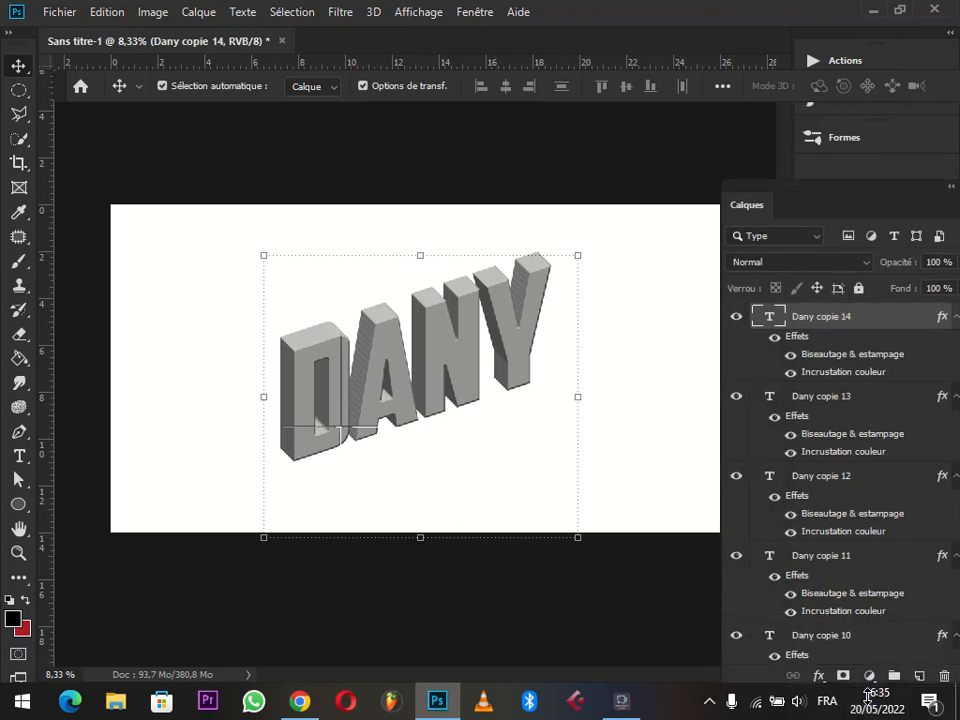
# Step: Merge all text copies from the first copy through copie 13 into one layer, keeping the original text and copie 14 separate
pyautogui.click(838, 397)
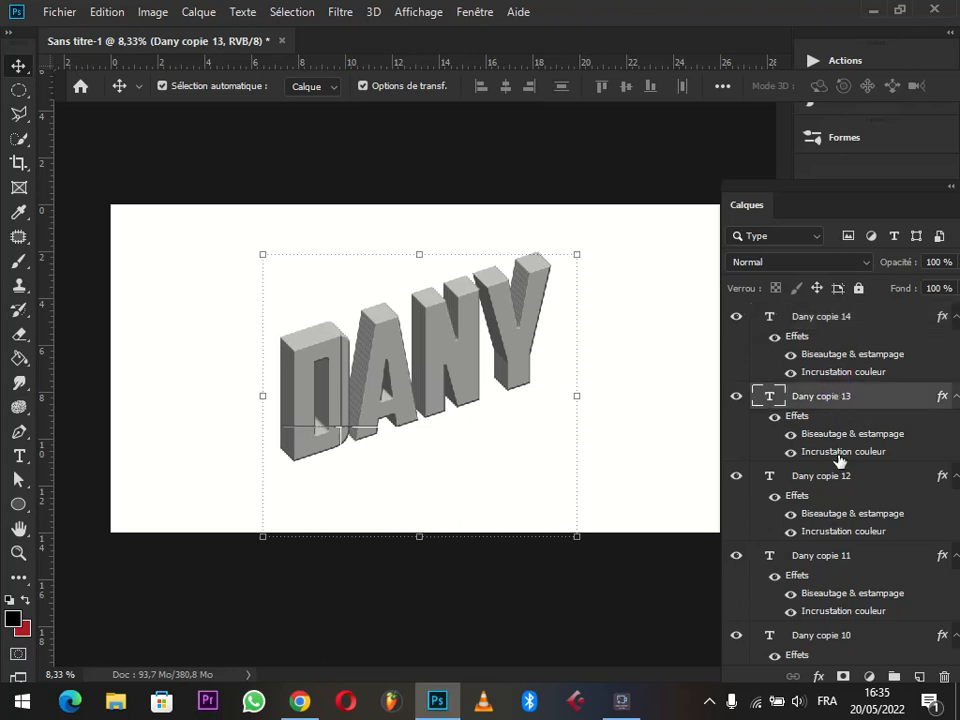
pyautogui.scroll(-7, 870, 410)
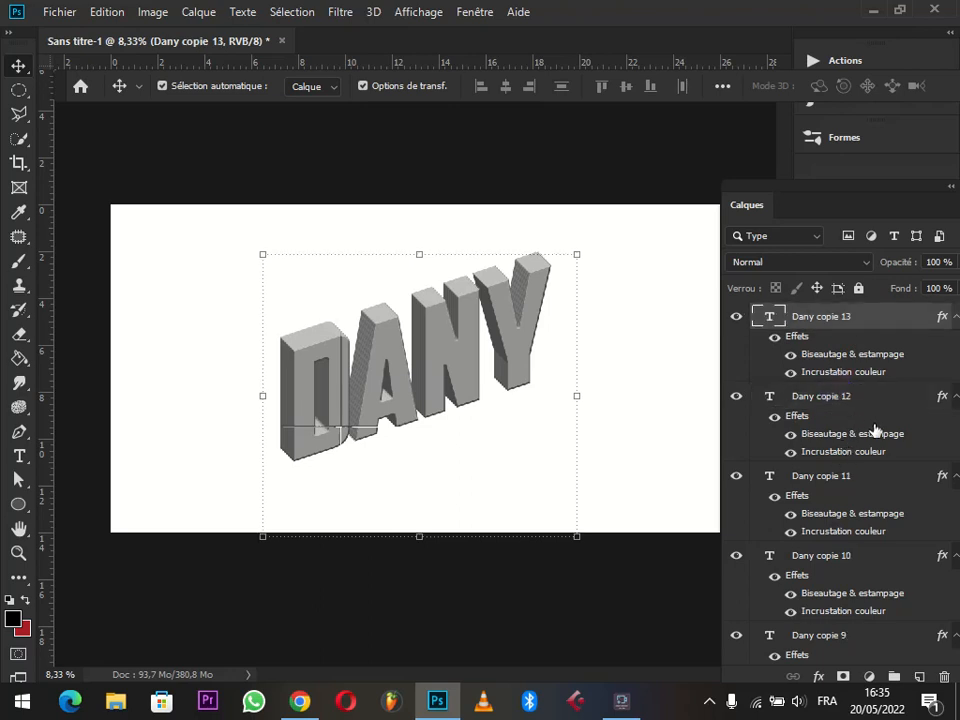
pyautogui.scroll(-4, 875, 469)
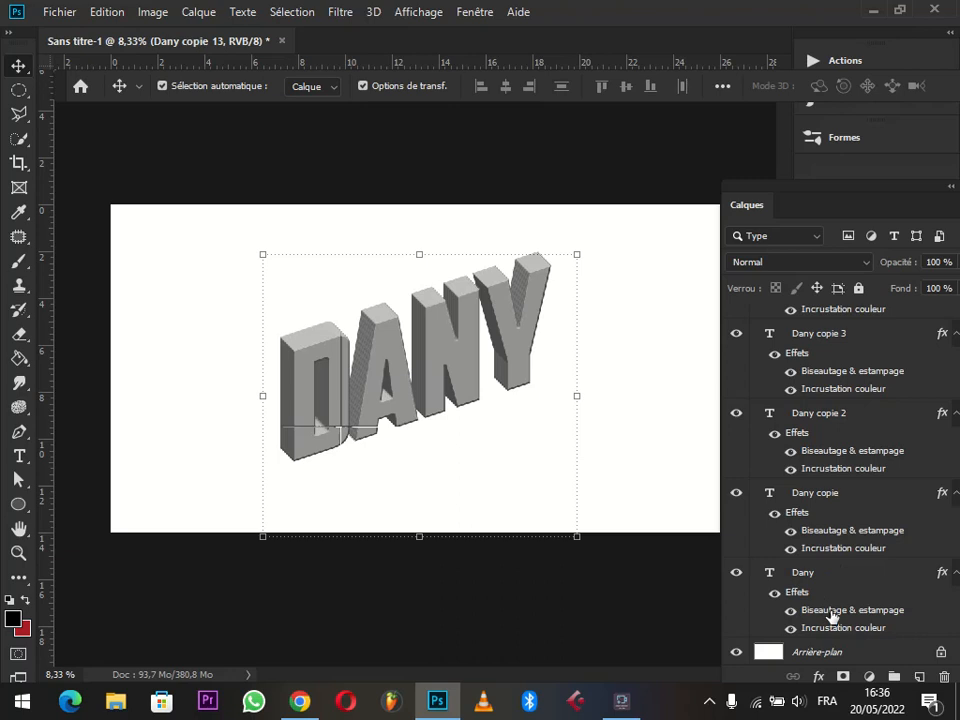
pyautogui.click(818, 497)
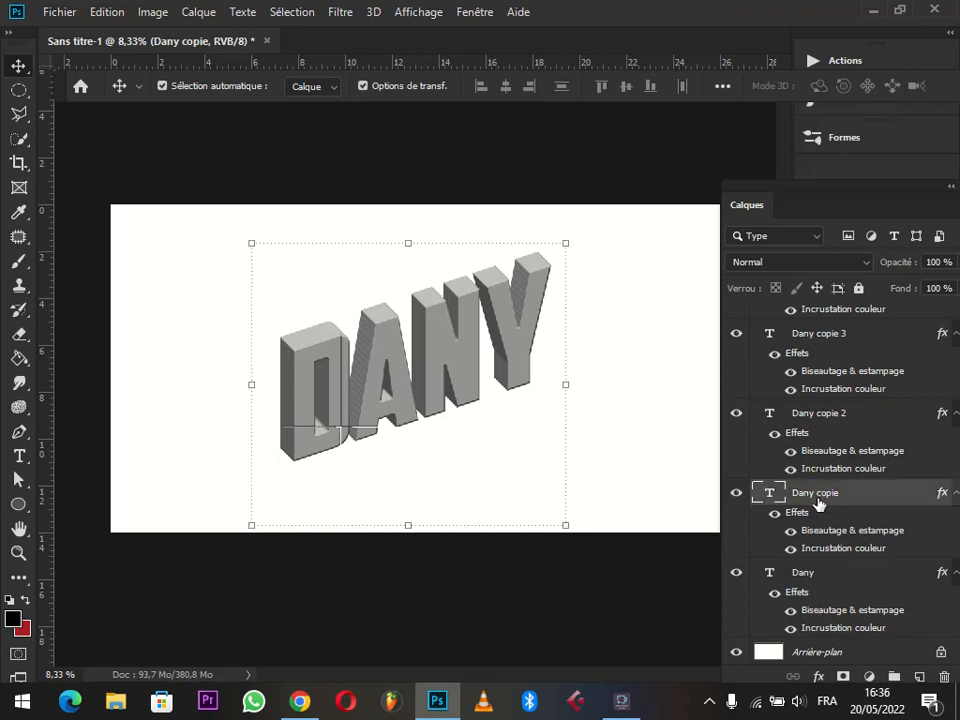
pyautogui.hotkey('ctrl', 'j')
pyautogui.hotkey('ctrl', 'j')
pyautogui.hotkey('ctrl', 'j')
pyautogui.hotkey('ctrl', 'j')
pyautogui.hotkey('ctrl', 'j')
pyautogui.hotkey('ctrl', 'j')
pyautogui.hotkey('ctrl', 'j')
pyautogui.hotkey('ctrl', 'j')
pyautogui.hotkey('ctrl', 'j')
pyautogui.hotkey('ctrl', 'j')
pyautogui.hotkey('ctrl', 'j')
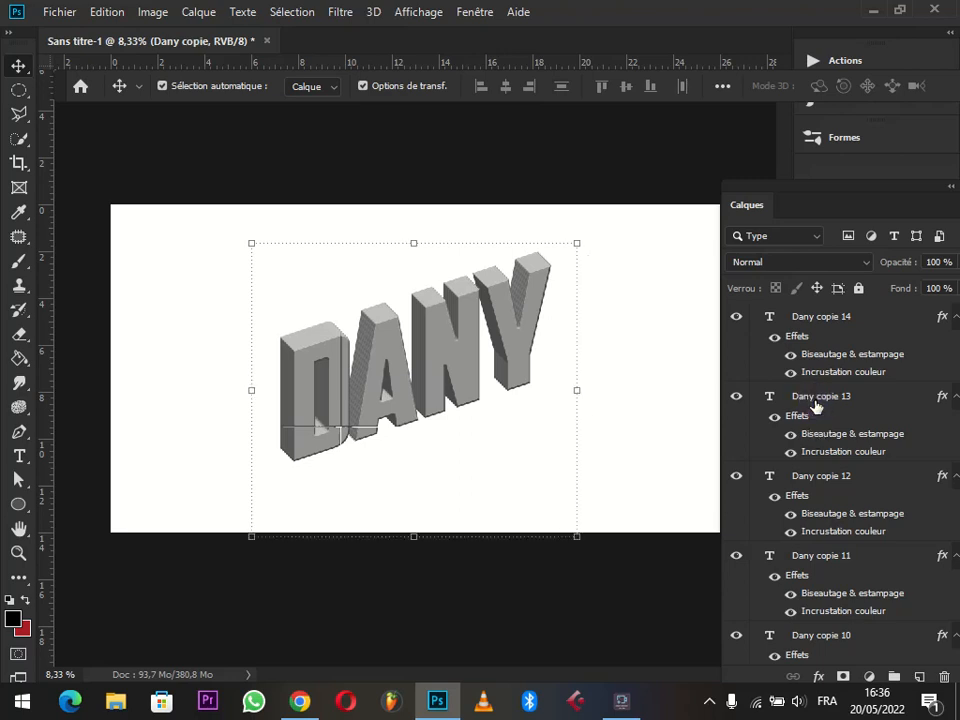
pyautogui.keyDown('shift'); pyautogui.click(816, 403); pyautogui.keyUp('shift')
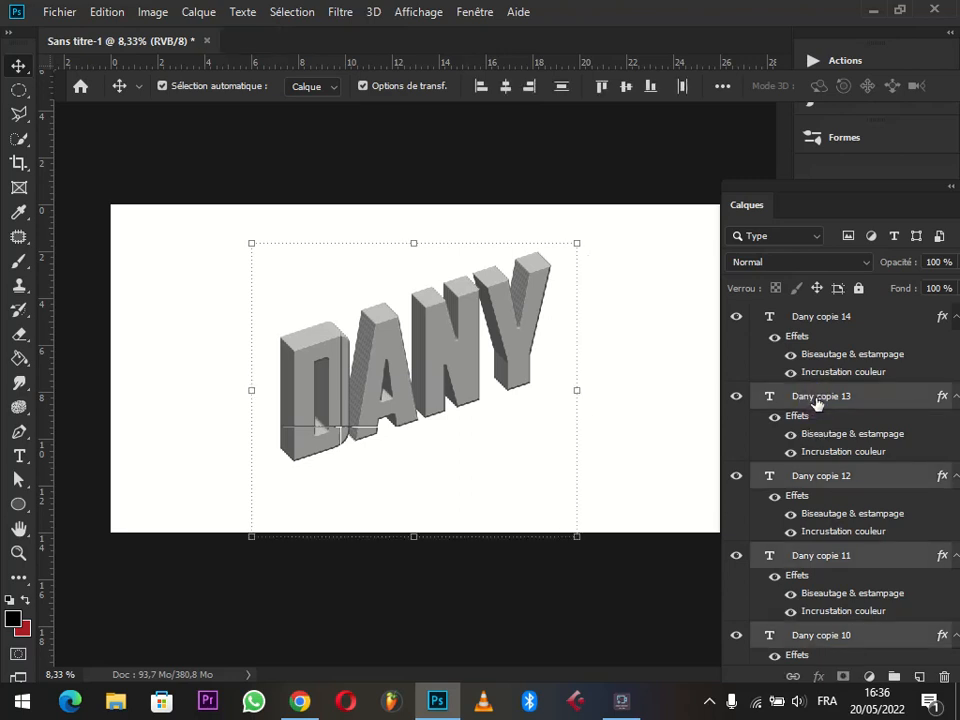
pyautogui.rightClick(816, 400)
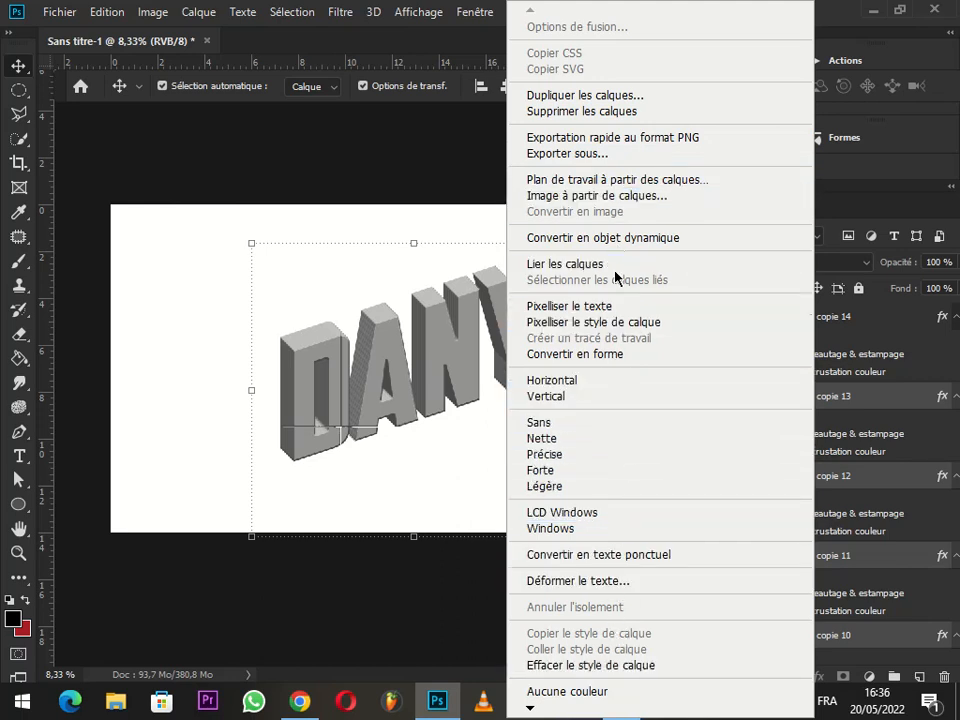
pyautogui.click(413, 176)
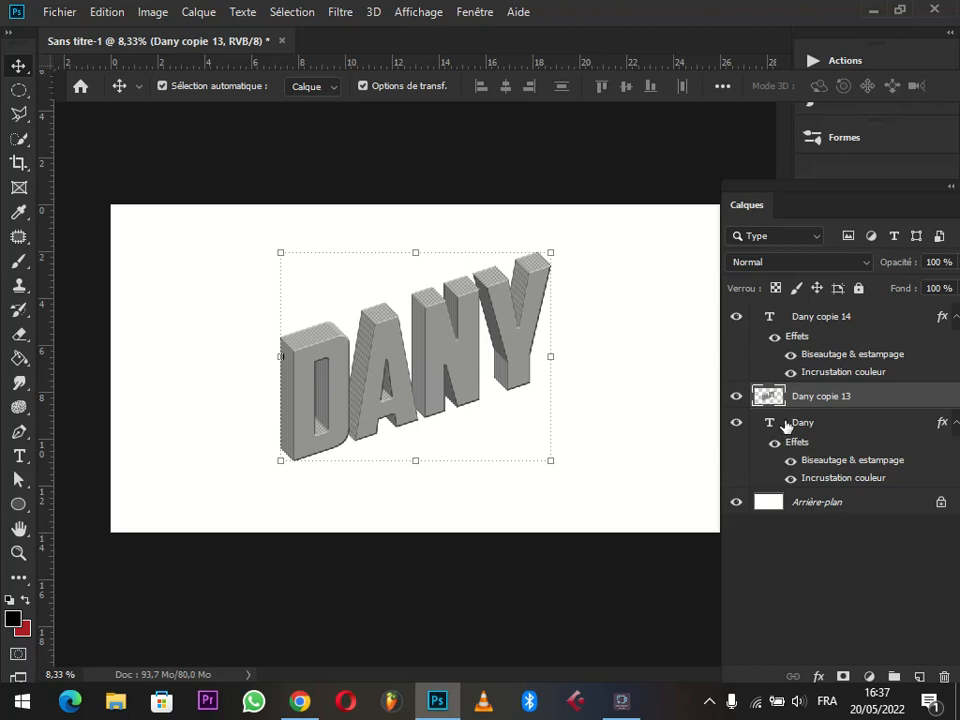
# Step: Examine what the front text, the merged extrusion and the original text each contribute by toggling their visibility in turn
pyautogui.click(805, 317)
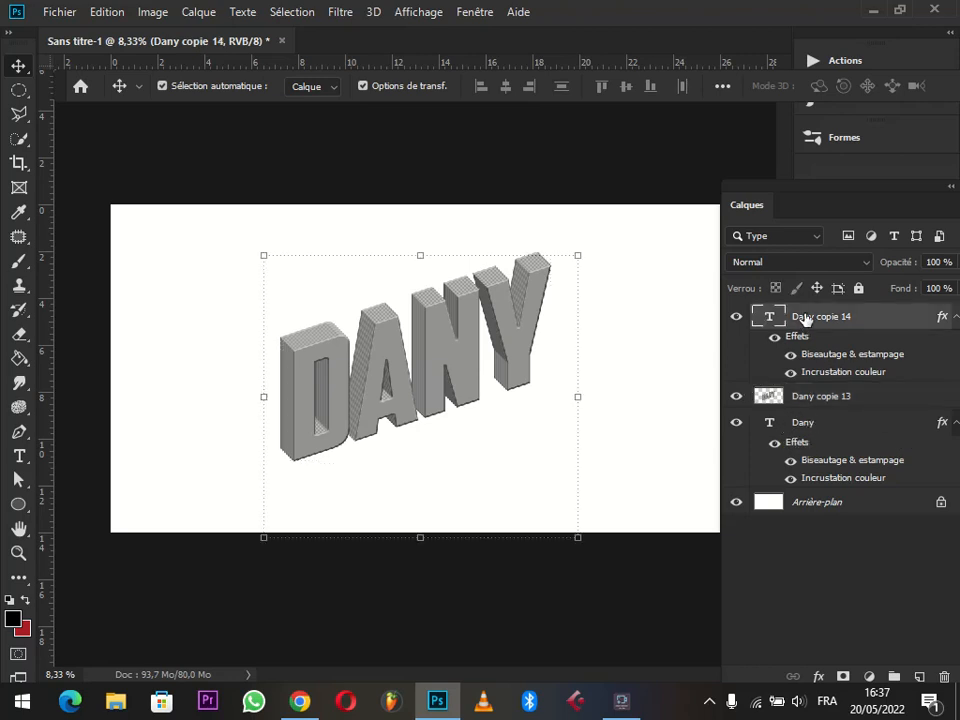
pyautogui.click(810, 430)
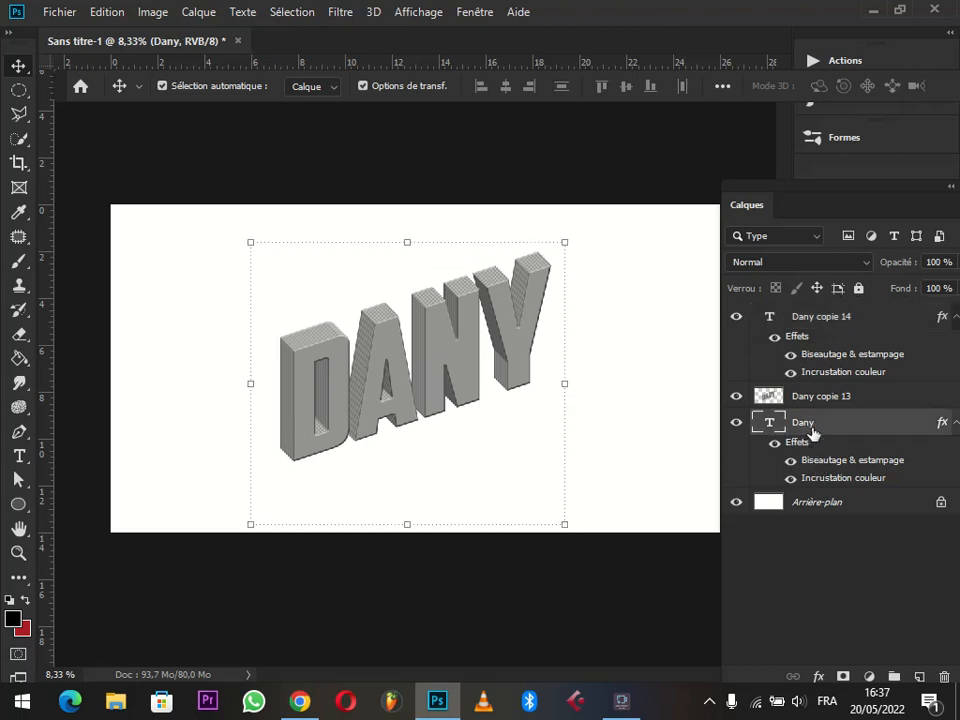
pyautogui.click(736, 320)
pyautogui.click(736, 320)
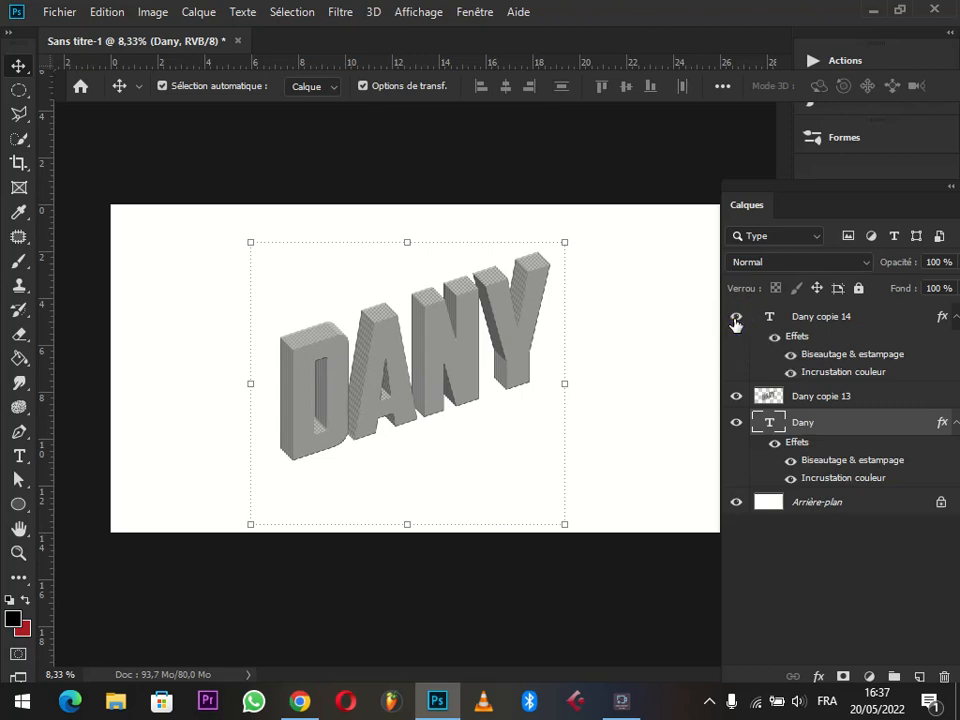
pyautogui.click(737, 398)
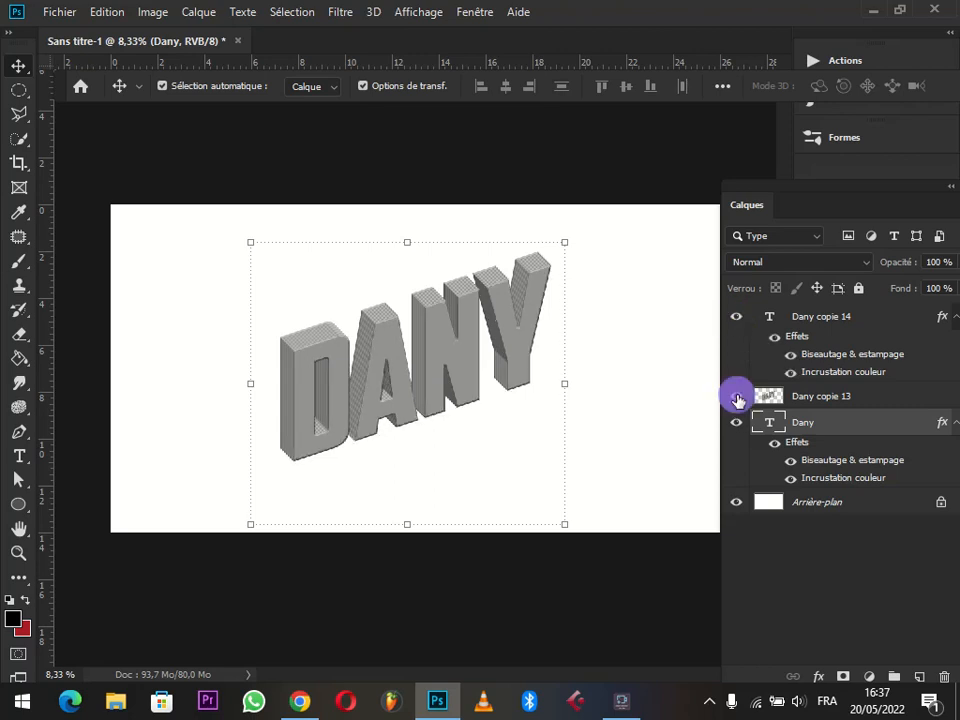
pyautogui.click(737, 398)
pyautogui.click(736, 425)
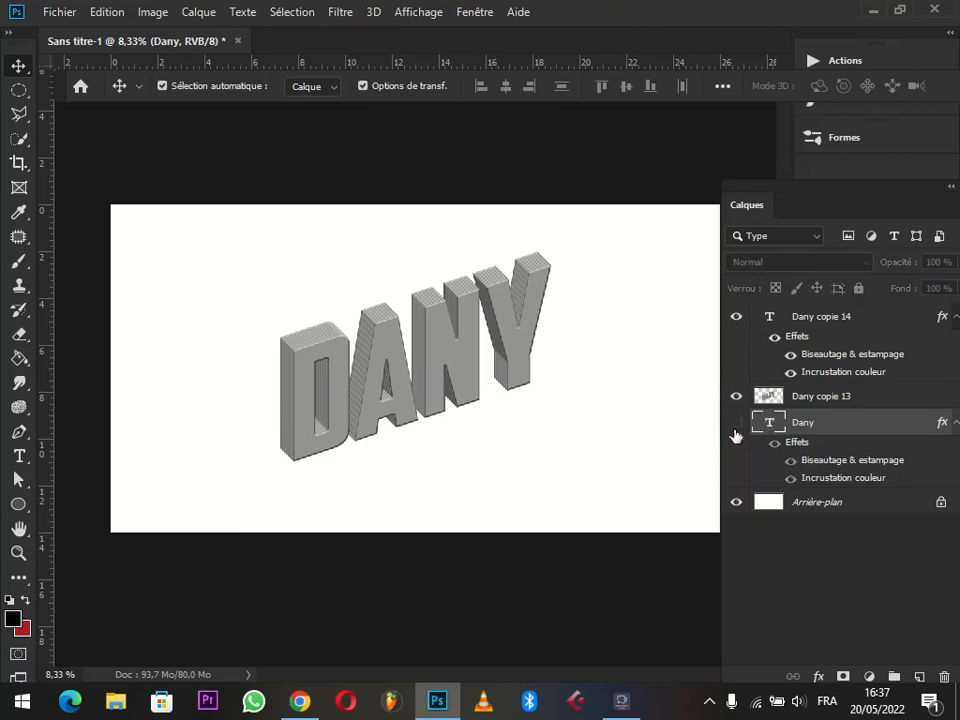
pyautogui.click(736, 430)
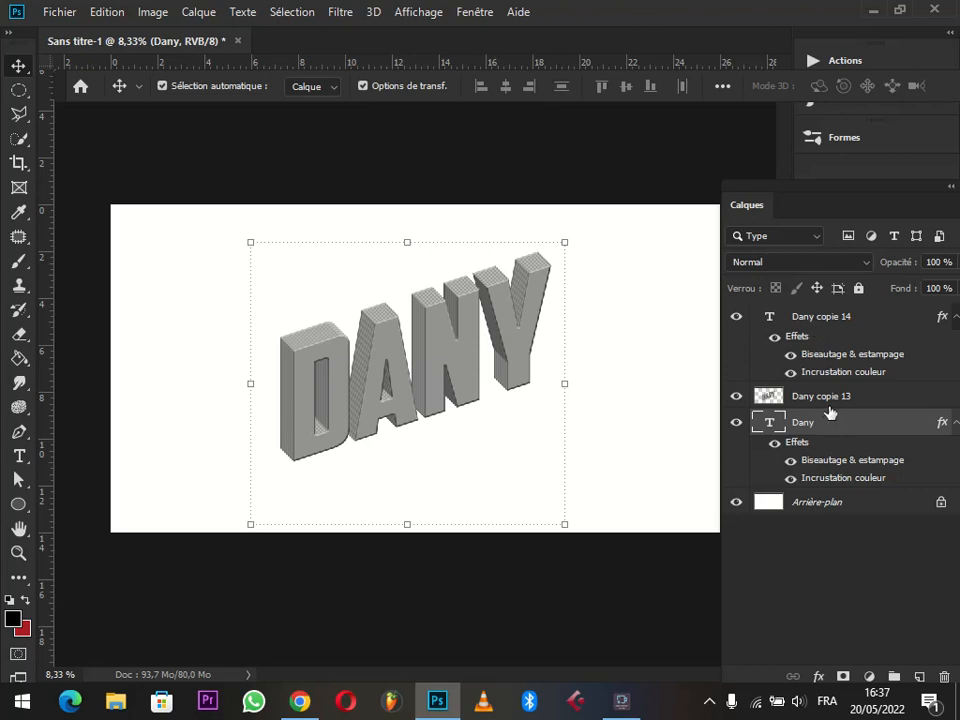
# Step: Change the Color Overlay of the front text layer, copie 14, to blue 0018ff and apply the layer style
pyautogui.click(823, 318)
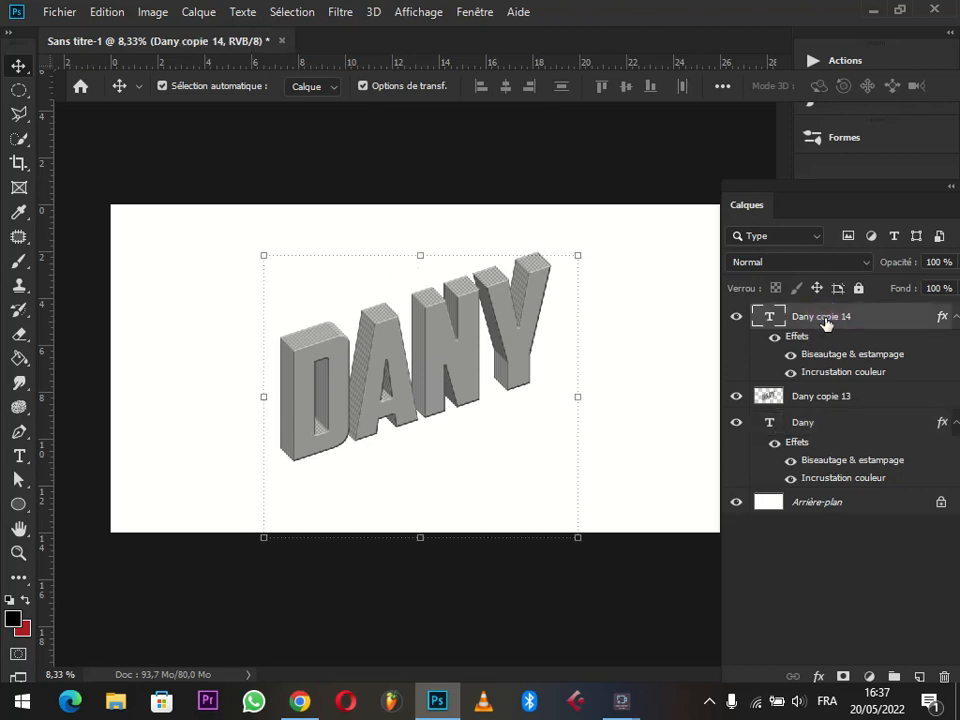
pyautogui.click(818, 678)
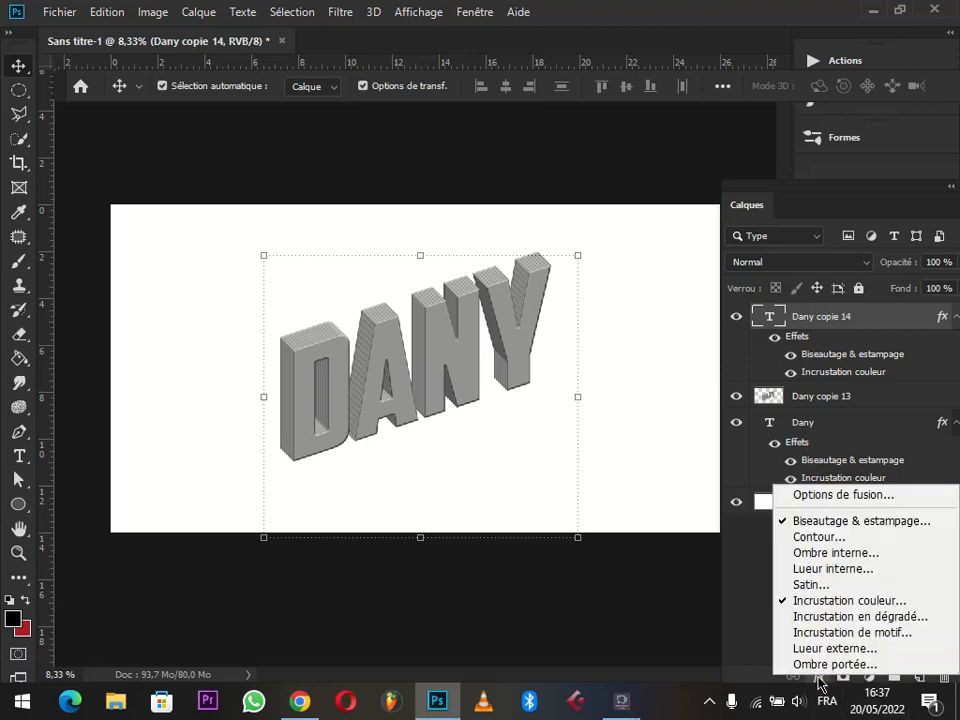
pyautogui.click(835, 604)
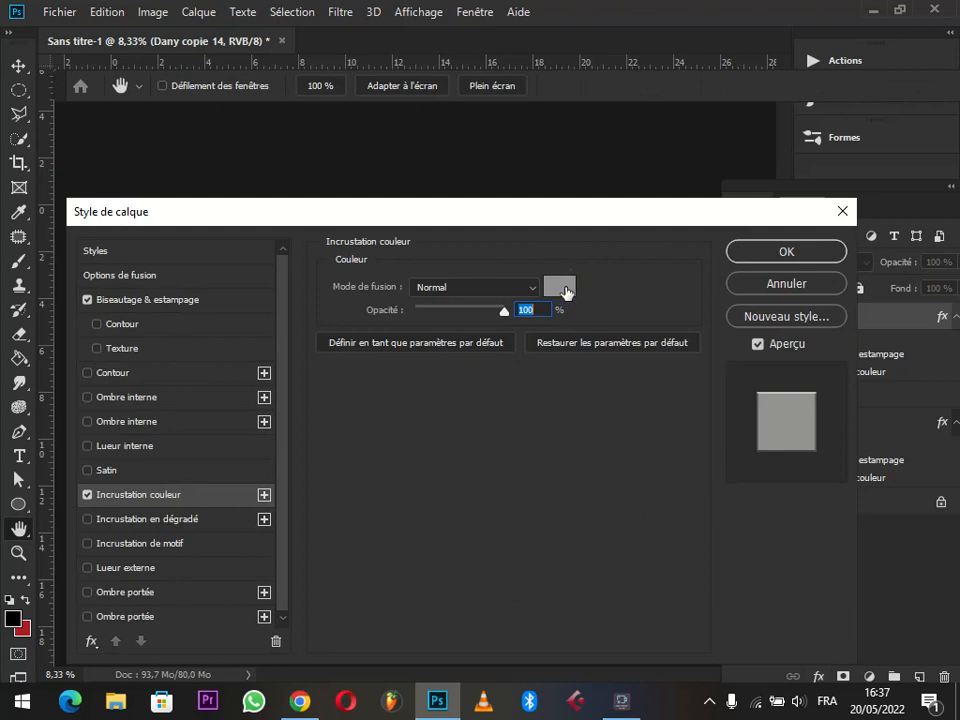
pyautogui.click(562, 287)
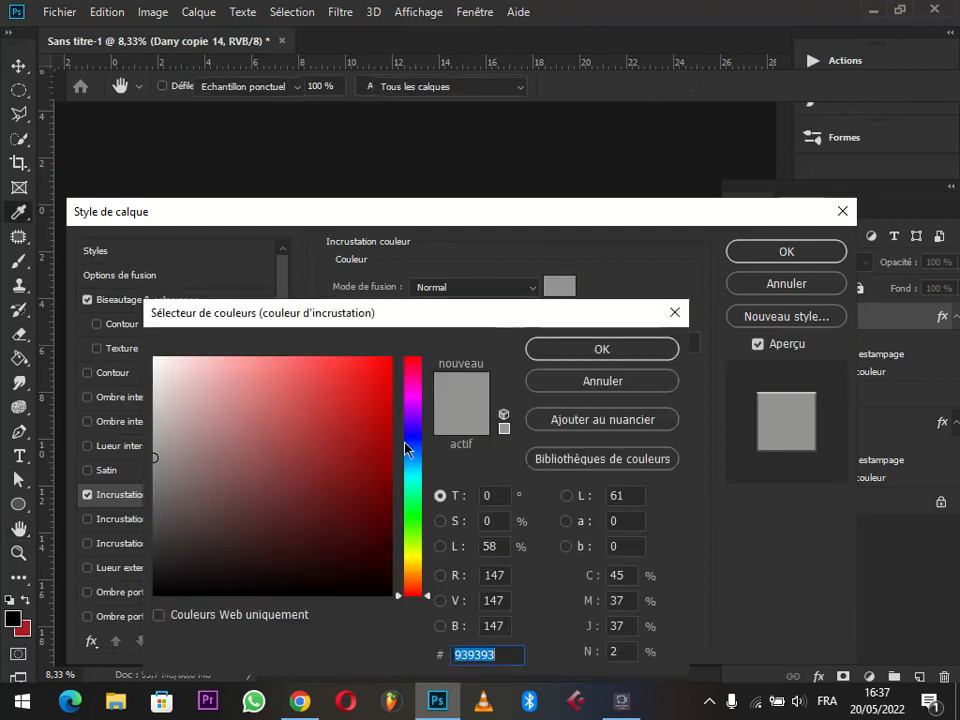
pyautogui.click(411, 440)
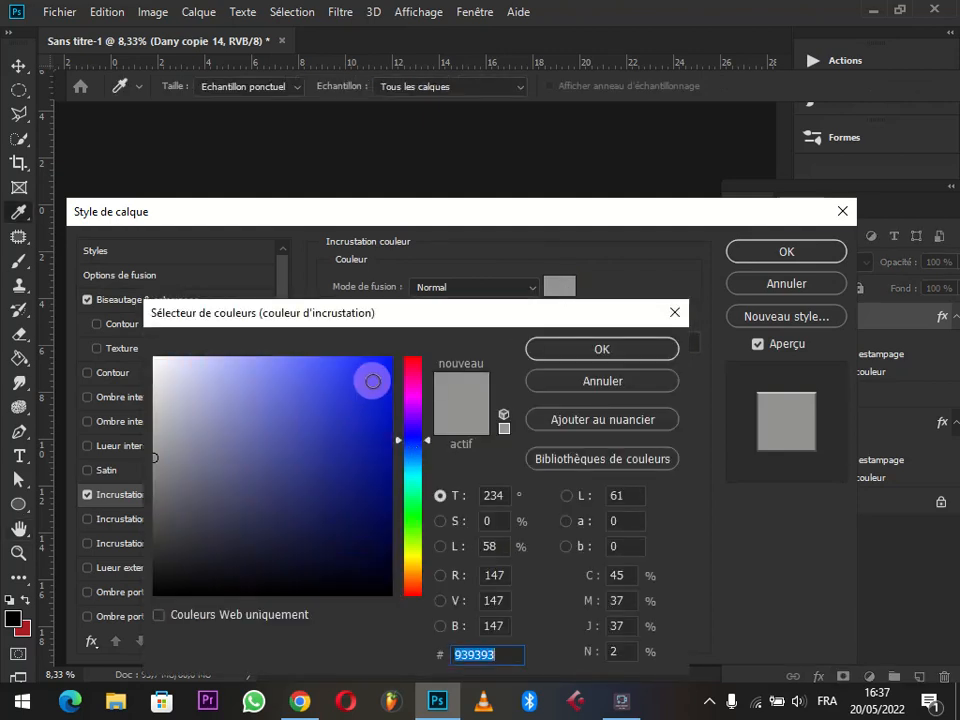
pyautogui.moveTo(369, 379)
pyautogui.mouseDown()
pyautogui.moveTo(407, 339)
pyautogui.moveTo(408, 350)
pyautogui.mouseUp()
pyautogui.click(559, 349)
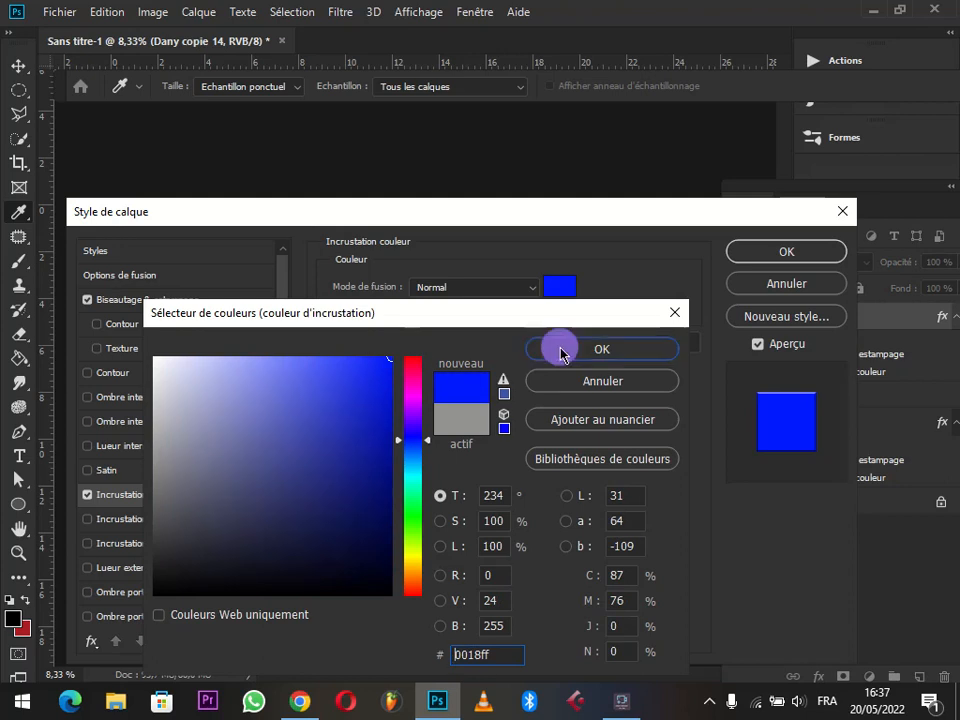
pyautogui.click(798, 257)
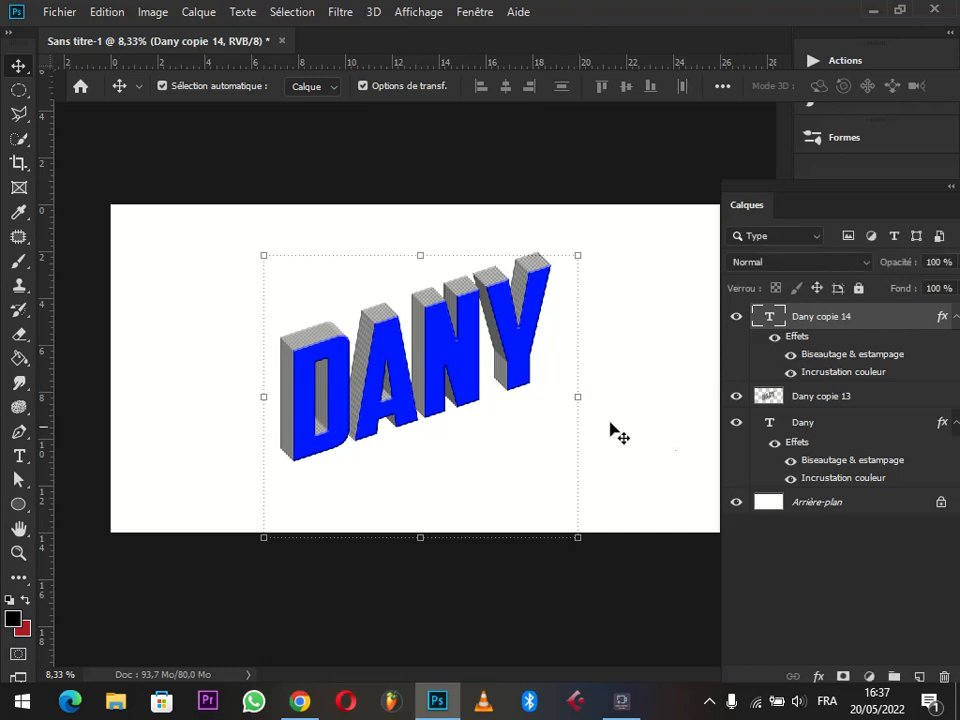
# Step: Merge the extrusion layer, copie 13, with the original text layer beneath it and check the merged layer by toggling its visibility
pyautogui.click(829, 401)
pyautogui.click(738, 398)
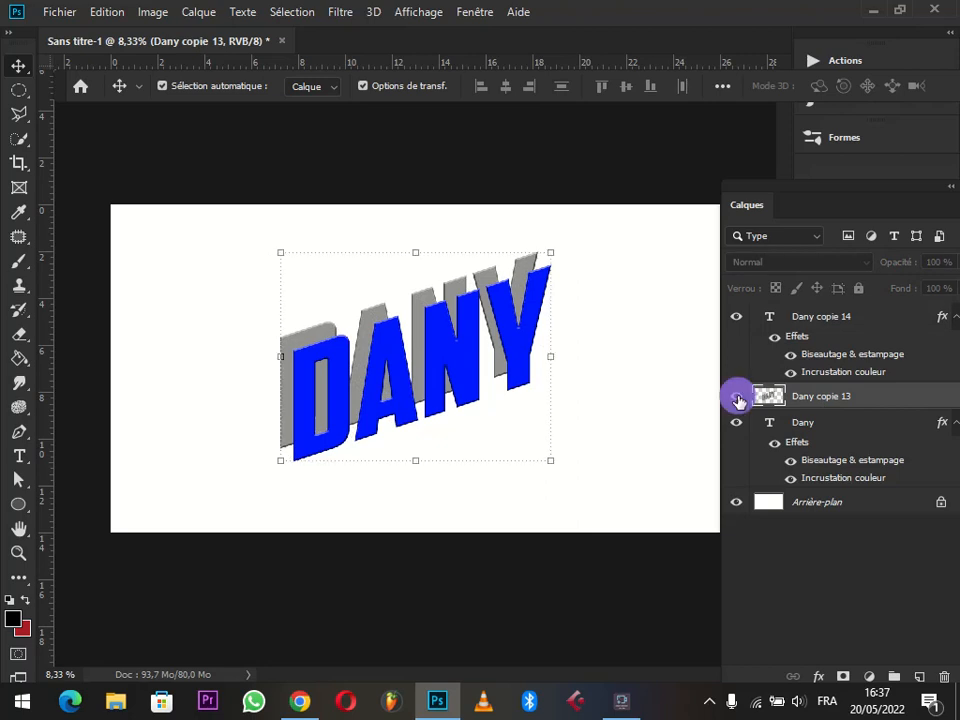
pyautogui.click(738, 398)
pyautogui.click(737, 424)
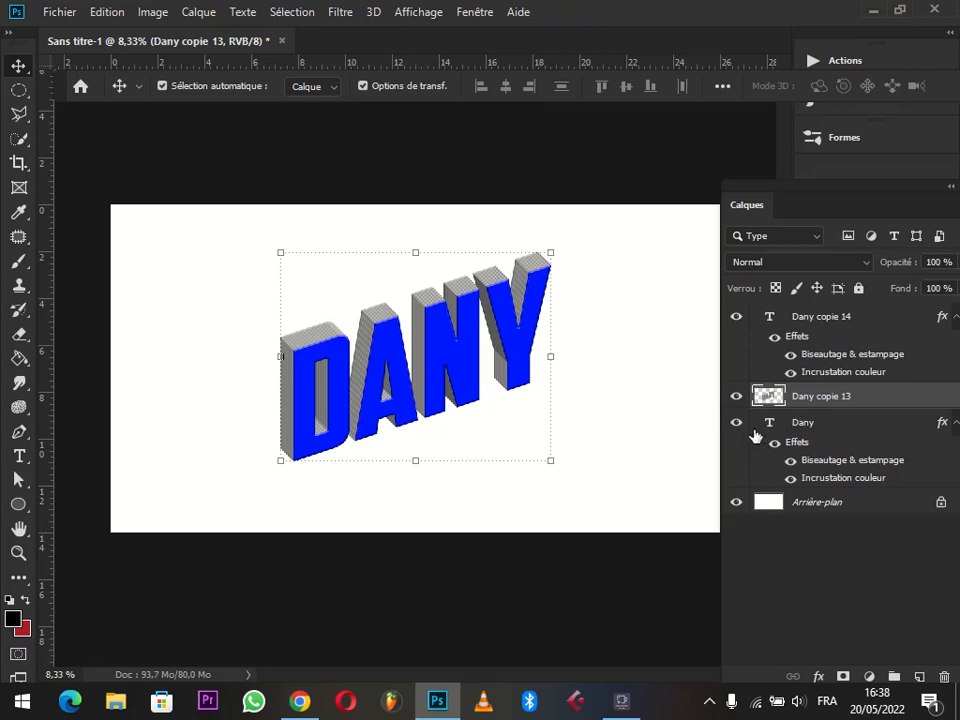
pyautogui.keyDown('shift'); pyautogui.click(812, 422); pyautogui.keyUp('shift')
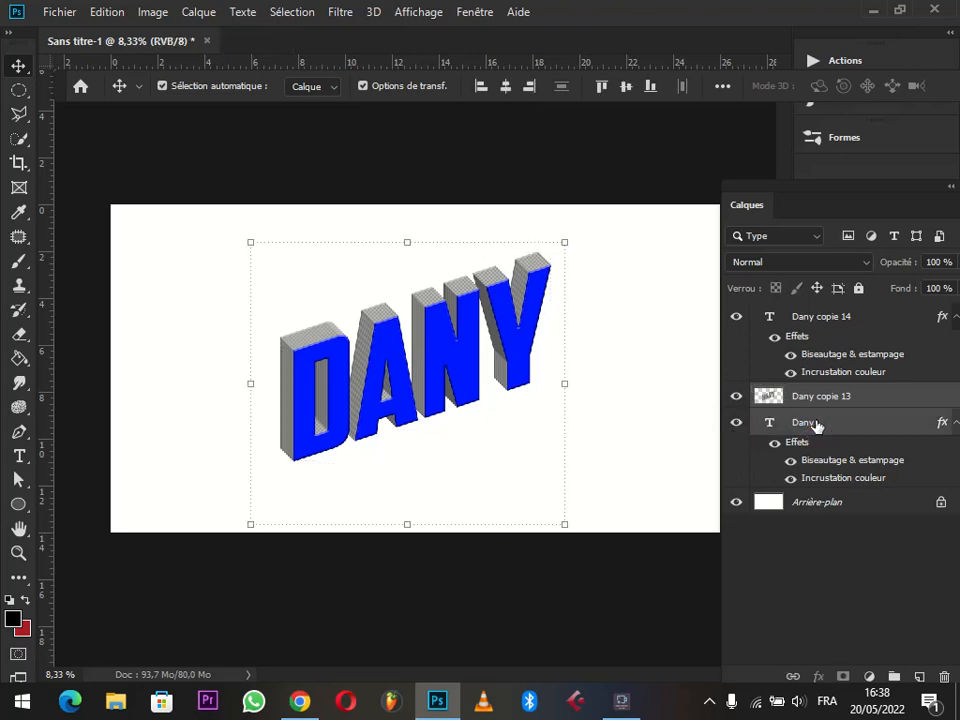
pyautogui.rightClick(811, 401)
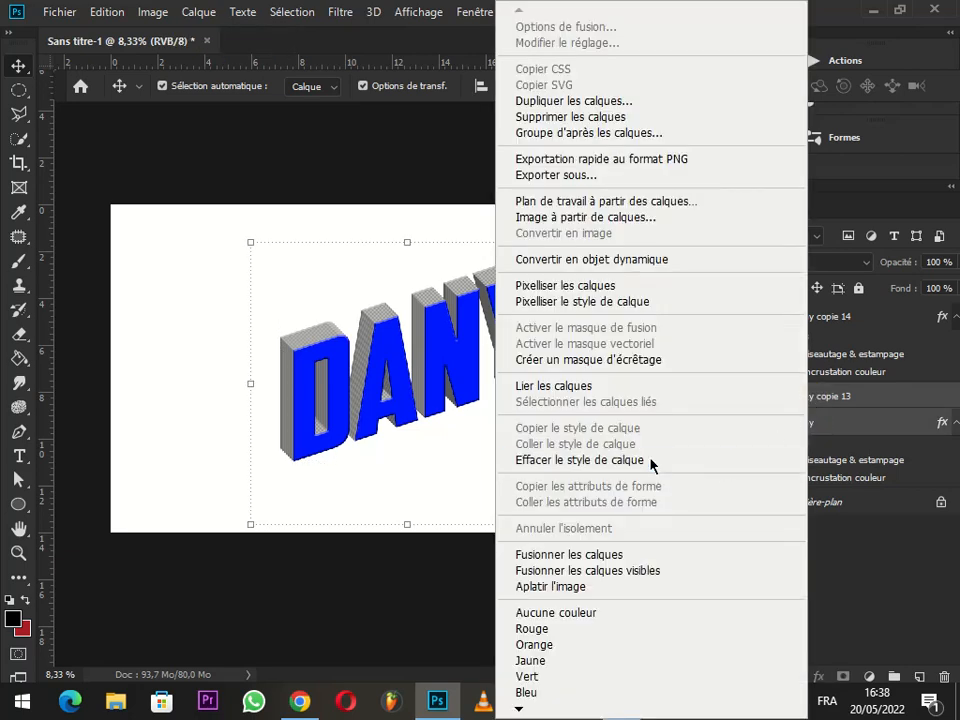
pyautogui.click(870, 551)
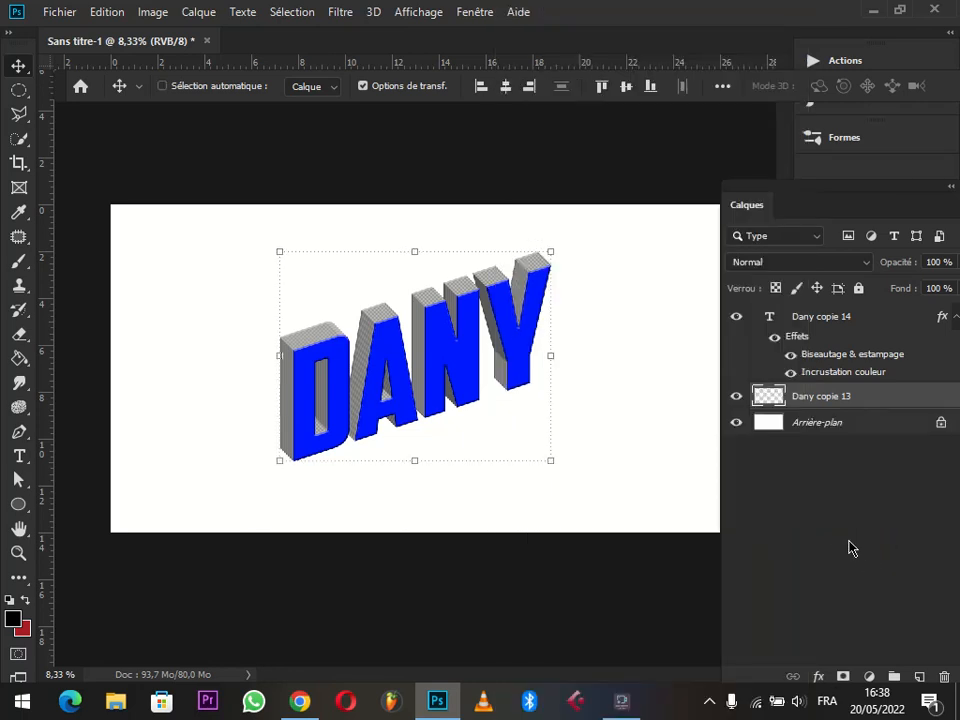
pyautogui.click(735, 398)
pyautogui.click(735, 398)
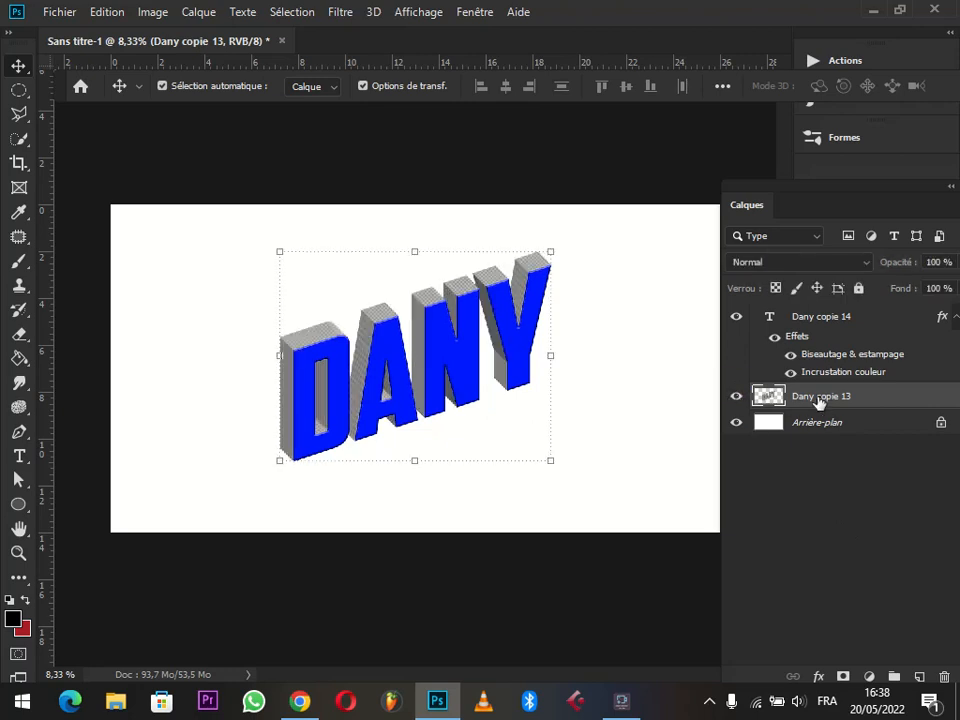
# Step: Add a blue Color Overlay in Normal mode at 100% opacity to the merged extrusion layer
pyautogui.click(819, 676)
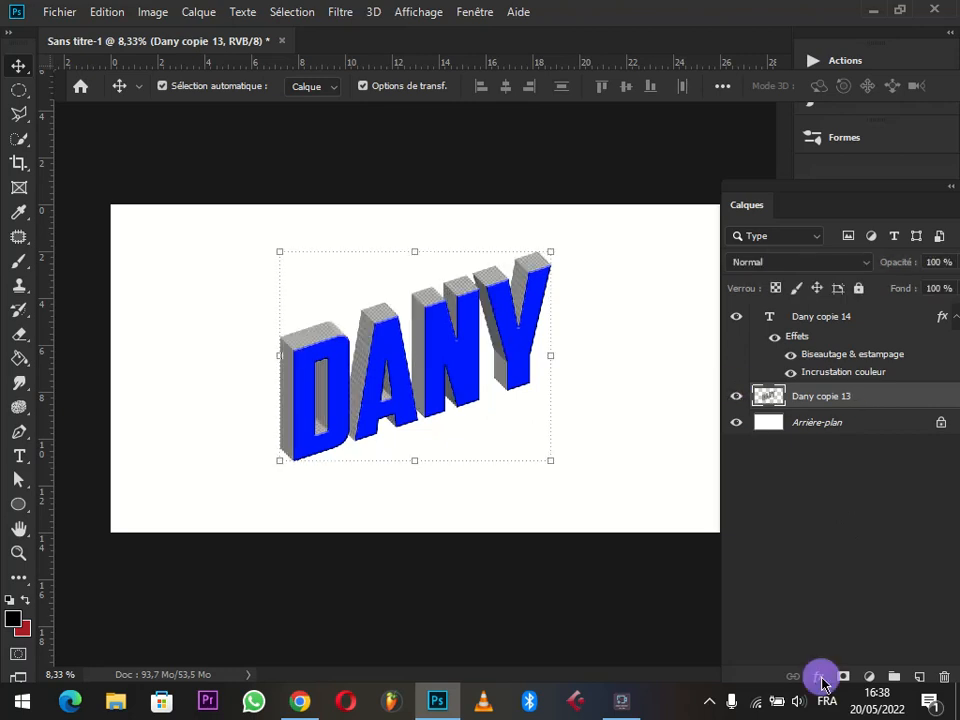
pyautogui.click(817, 600)
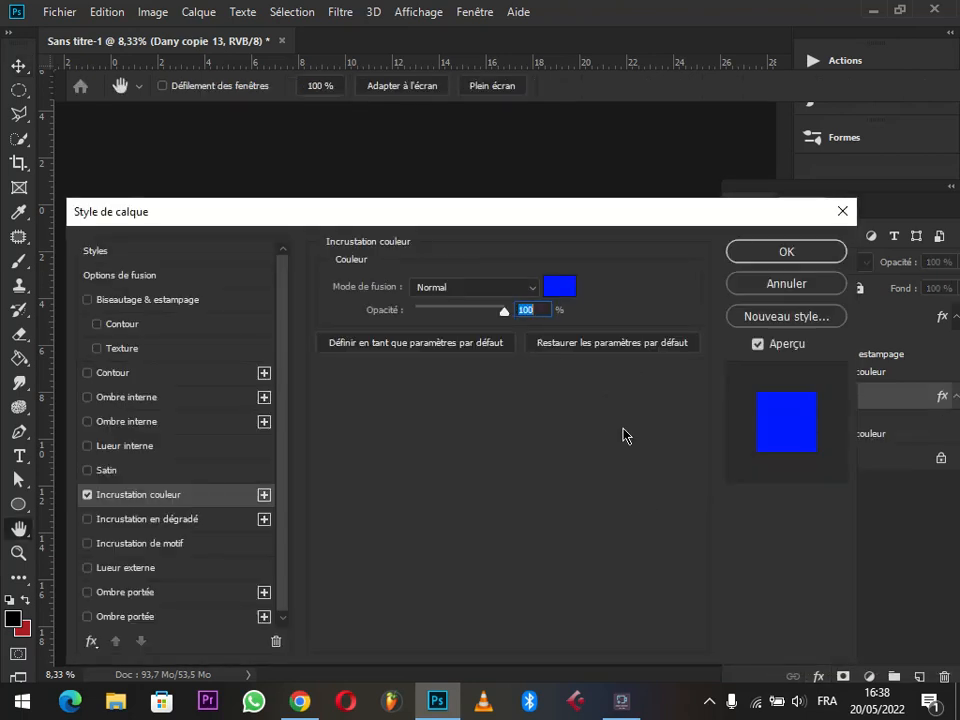
pyautogui.click(812, 254)
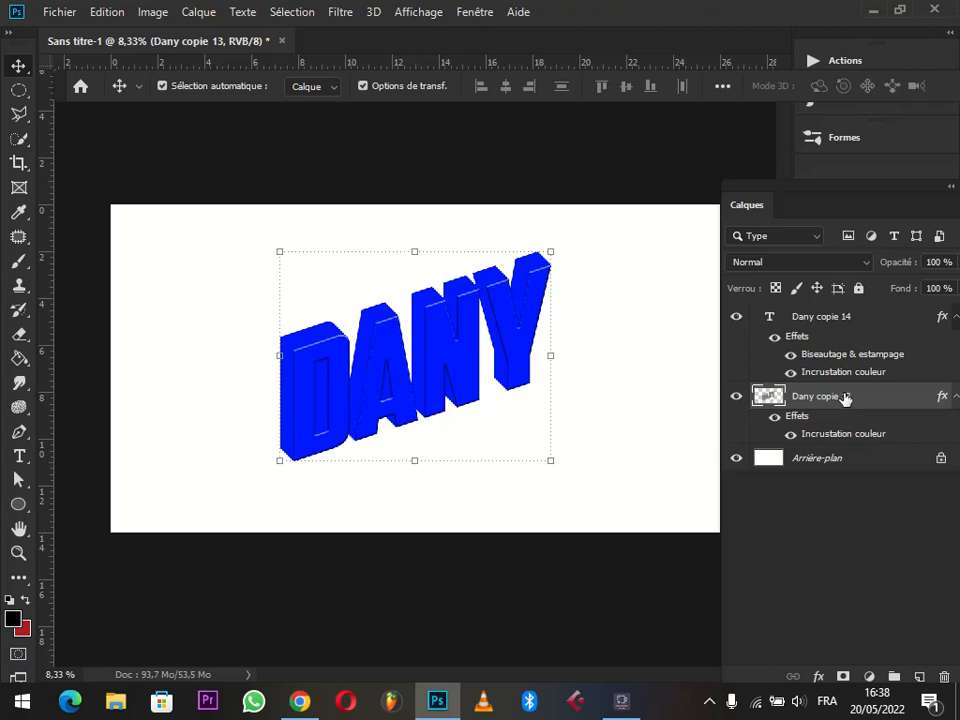
# Step: Check the merged extrusion layer, copie 13, by going through its blend modes and toggling its visibility
pyautogui.click(858, 262)
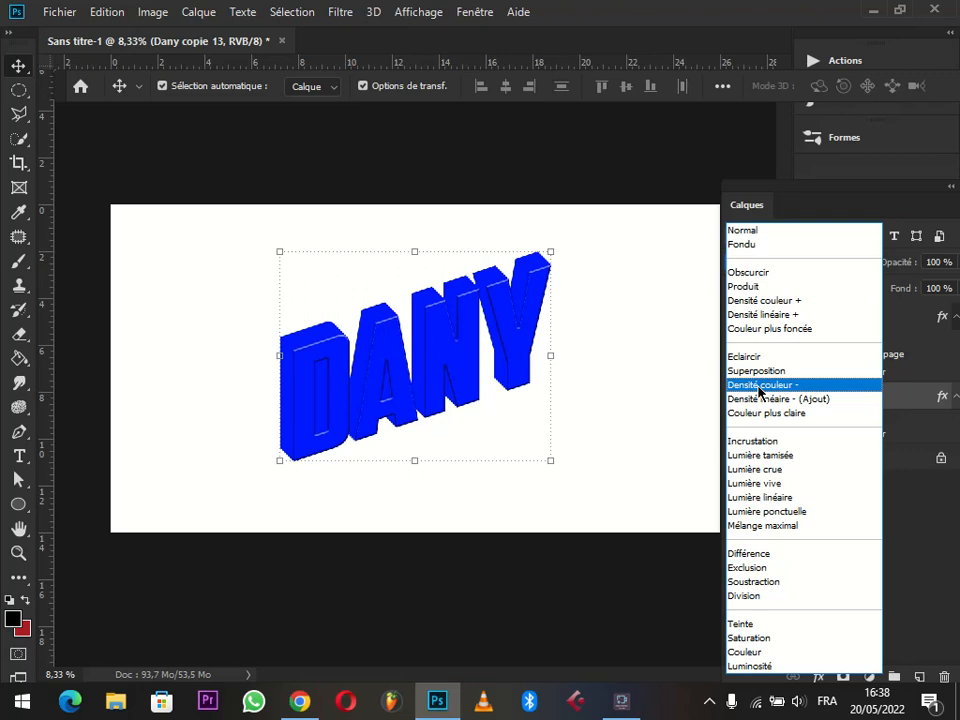
pyautogui.click(763, 286)
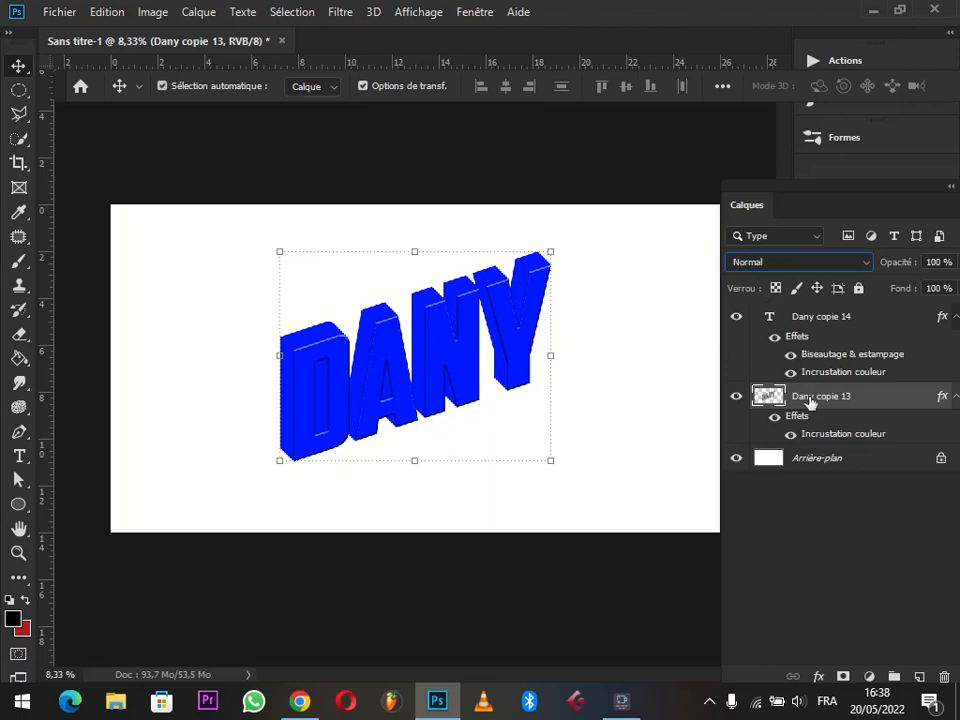
pyautogui.click(740, 398)
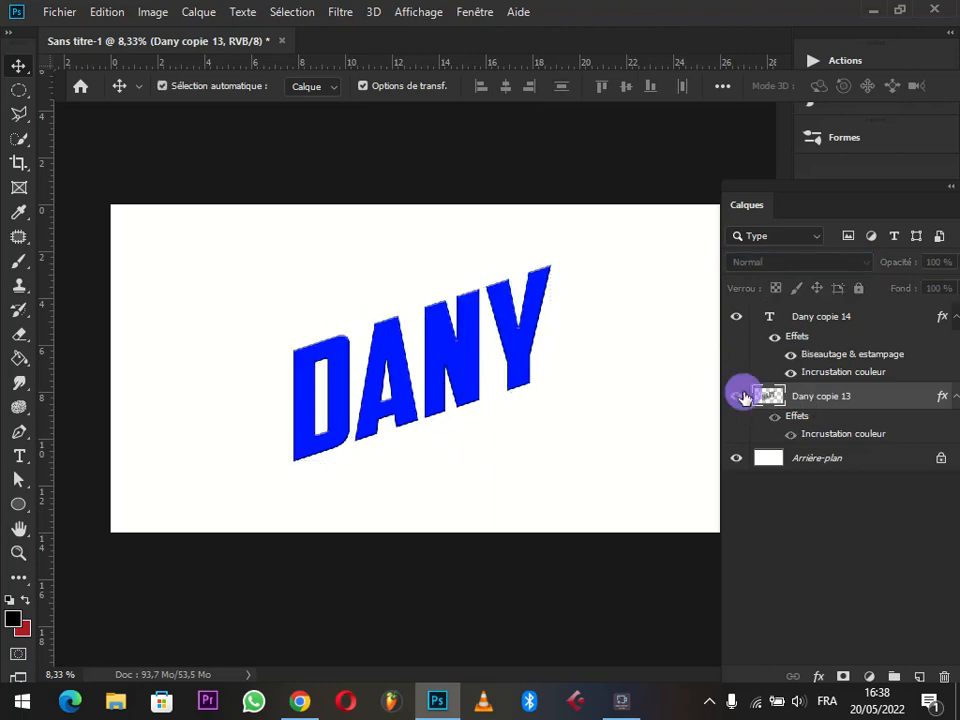
pyautogui.click(740, 398)
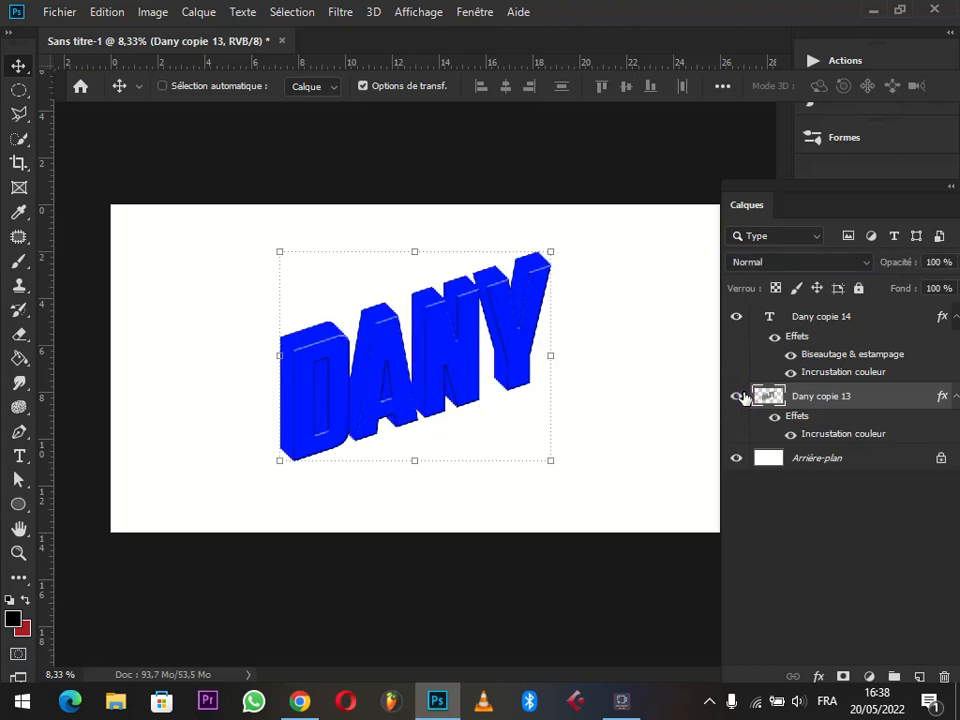
pyautogui.click(740, 398)
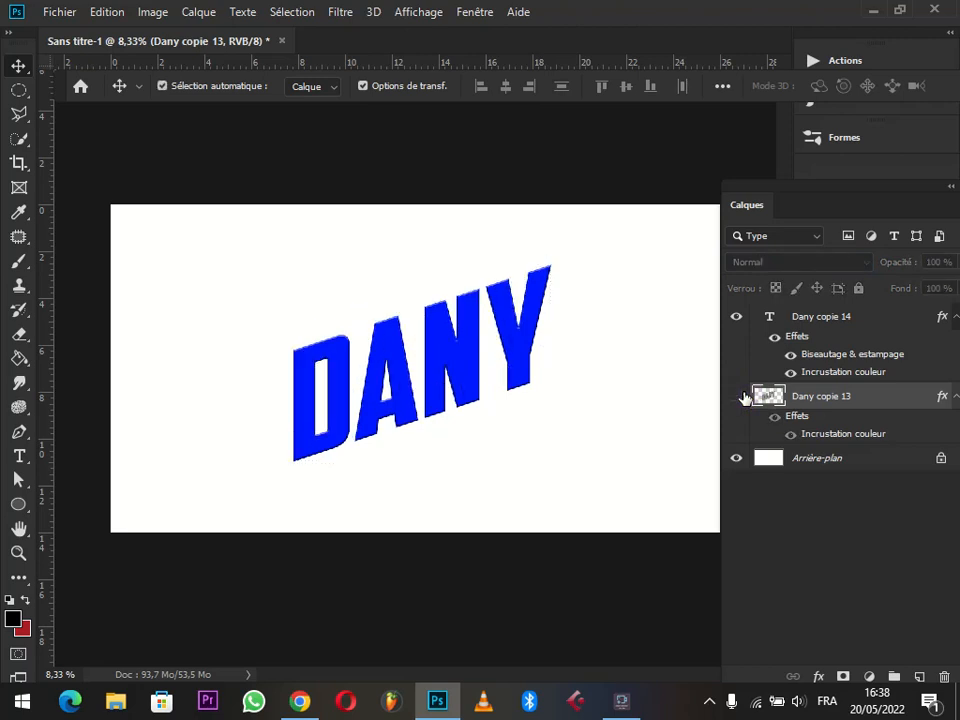
pyautogui.press('ctrl')
pyautogui.click(749, 405)
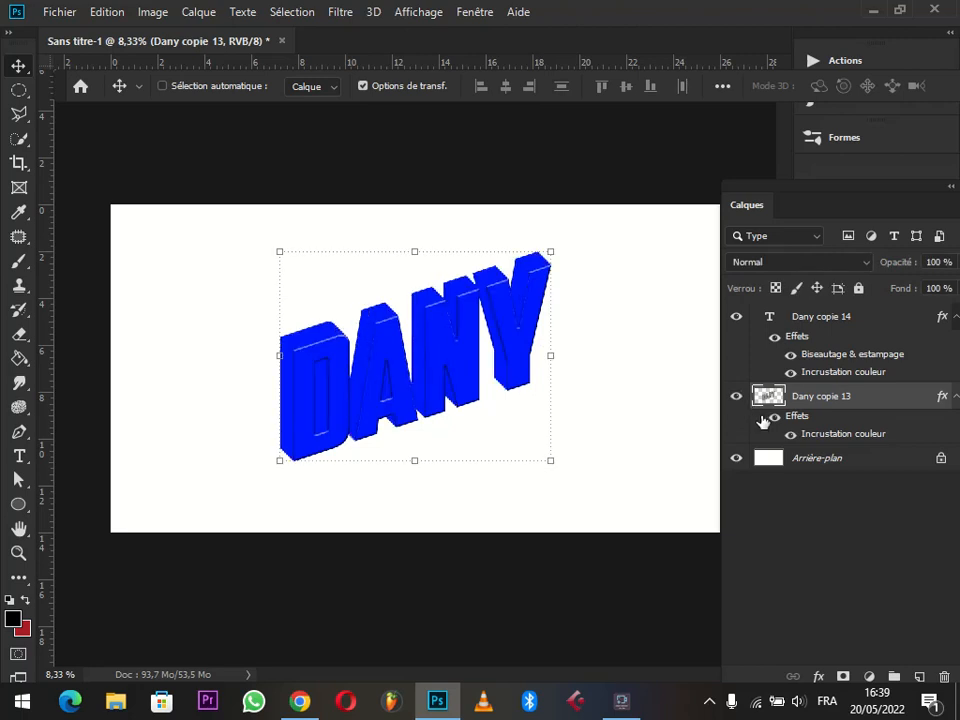
# Step: Undo the extrusion layer's bright blue overlay and give it a darker blue Color Overlay, 2c37a1
pyautogui.hotkey('ctrl', 'z')
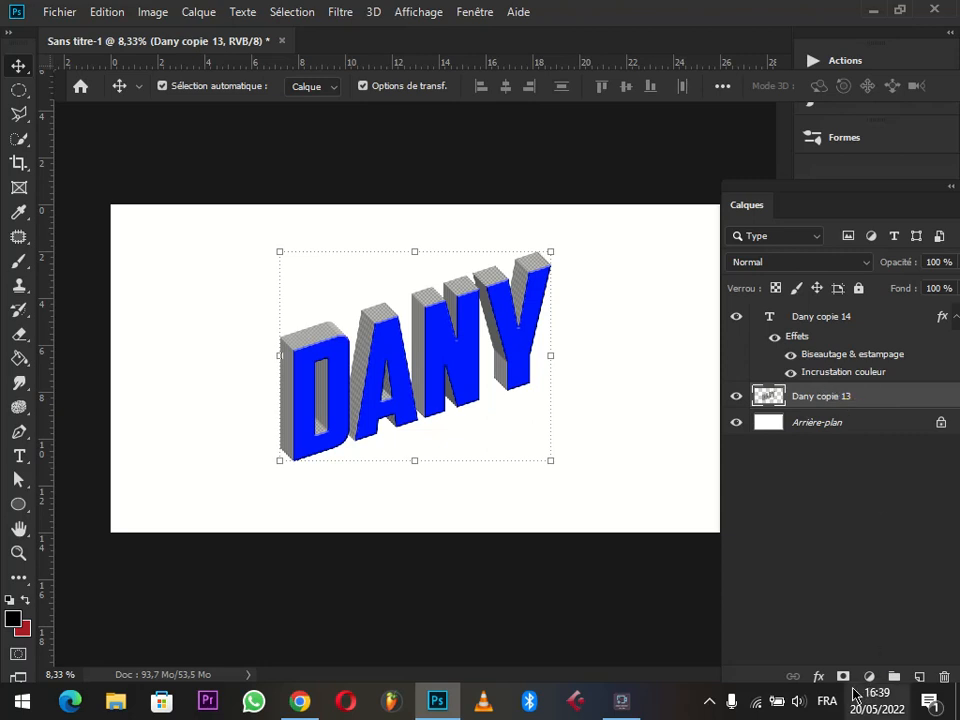
pyautogui.click(819, 677)
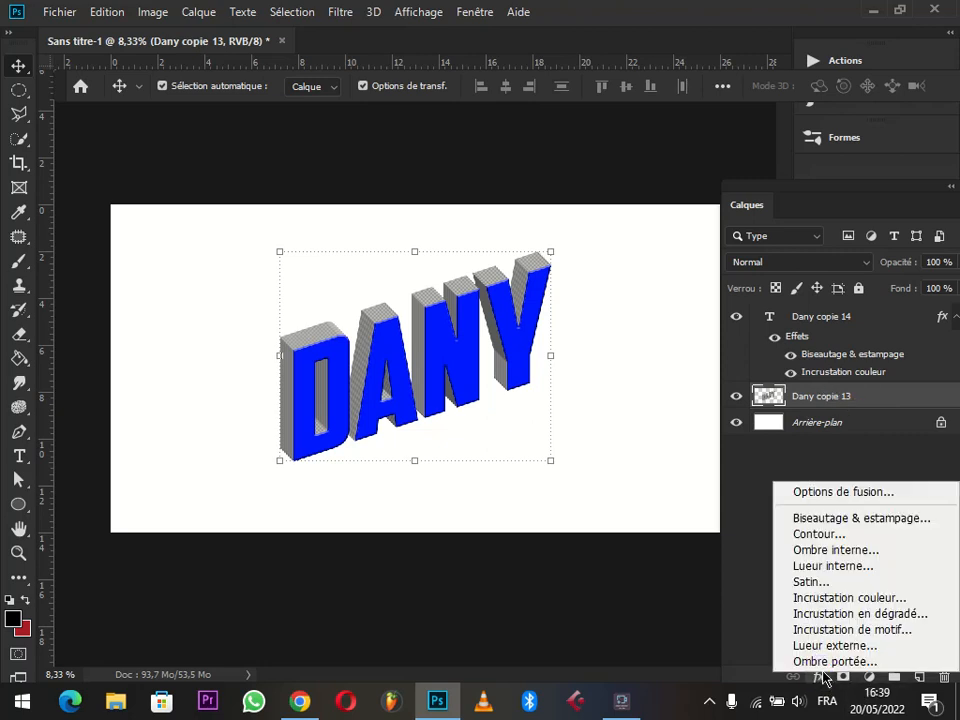
pyautogui.click(838, 598)
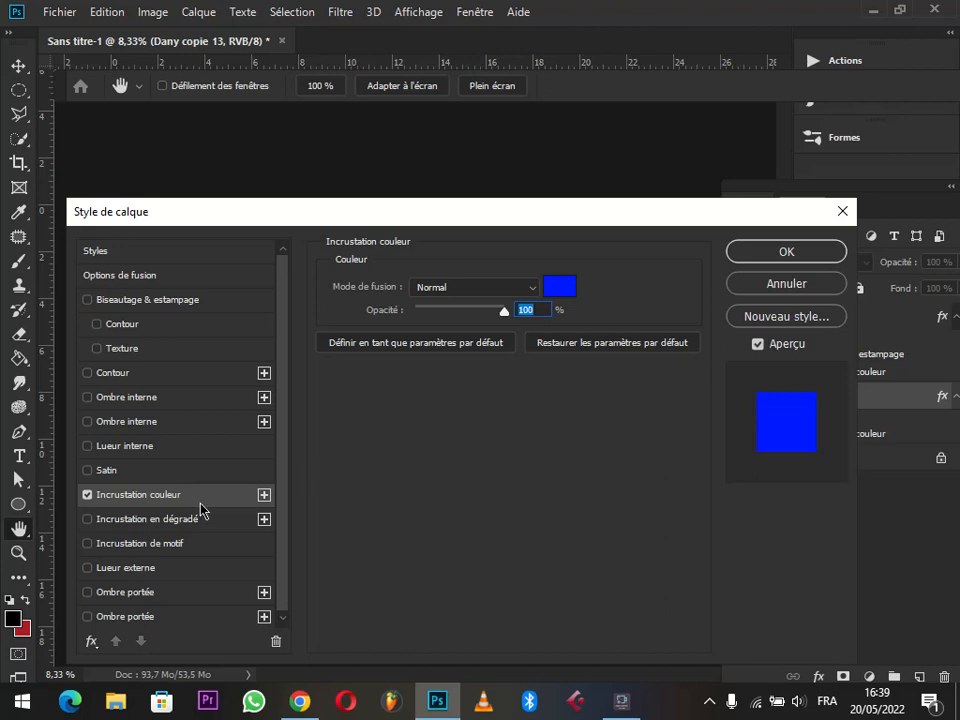
pyautogui.click(555, 288)
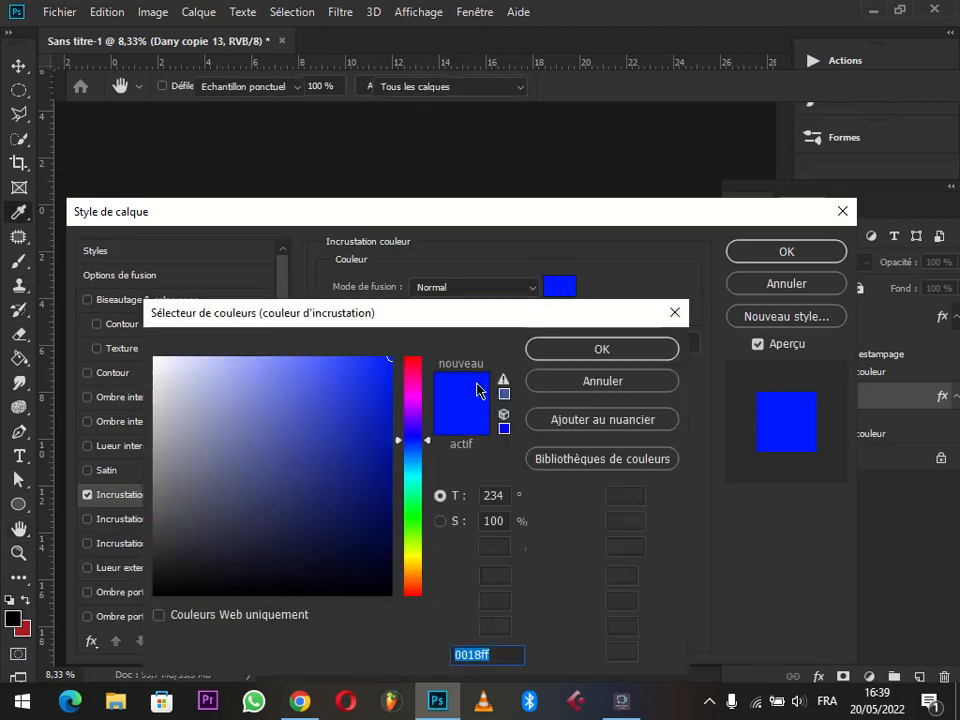
pyautogui.click(345, 433)
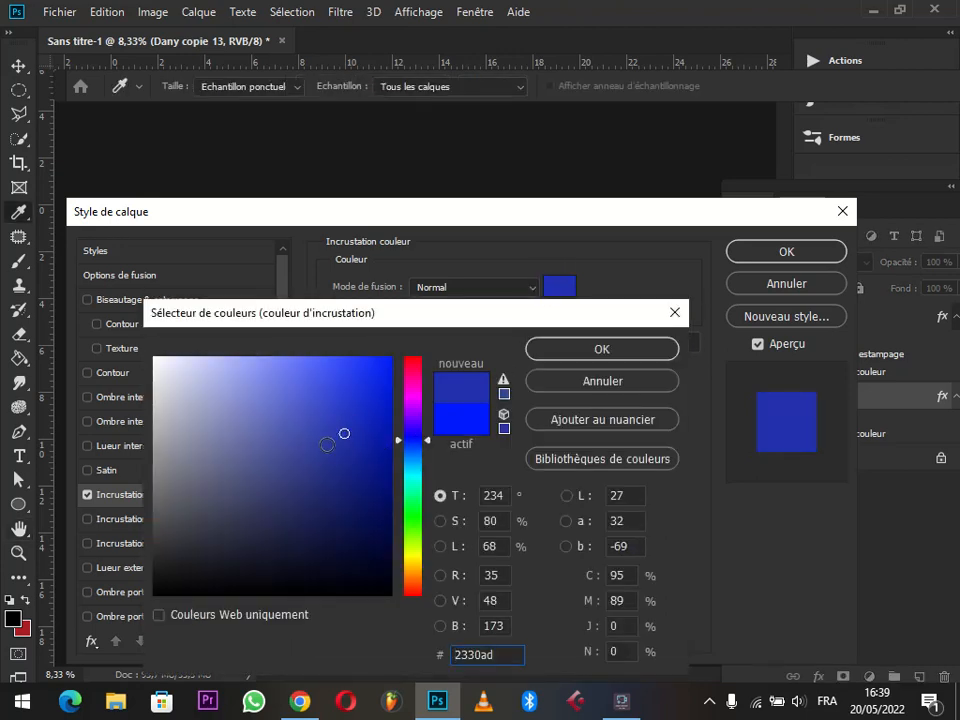
pyautogui.click(327, 445)
pyautogui.click(604, 348)
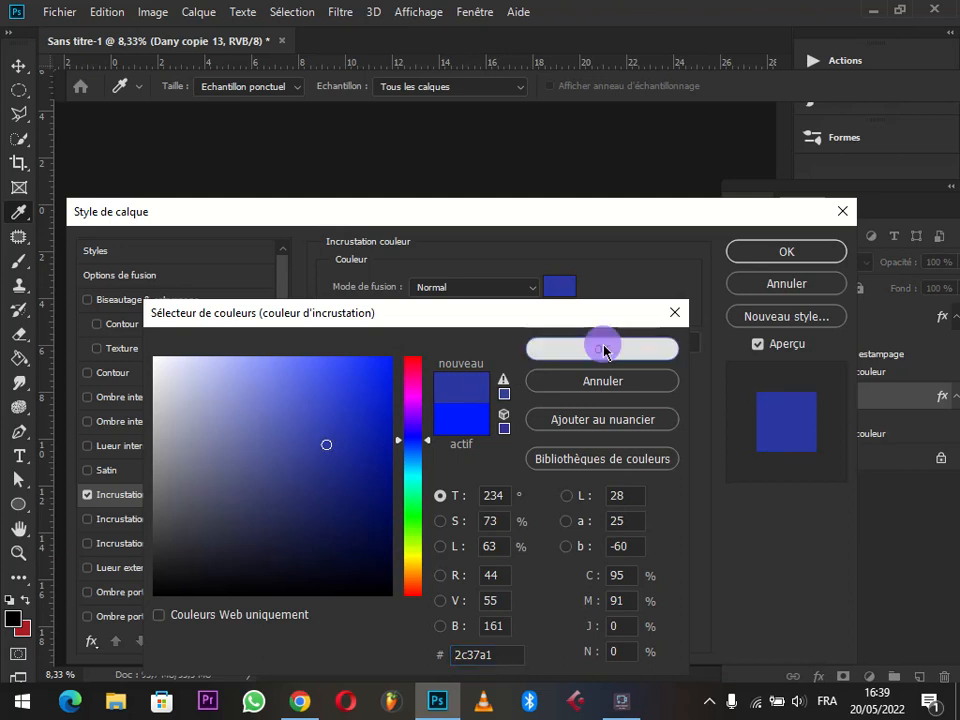
pyautogui.click(756, 251)
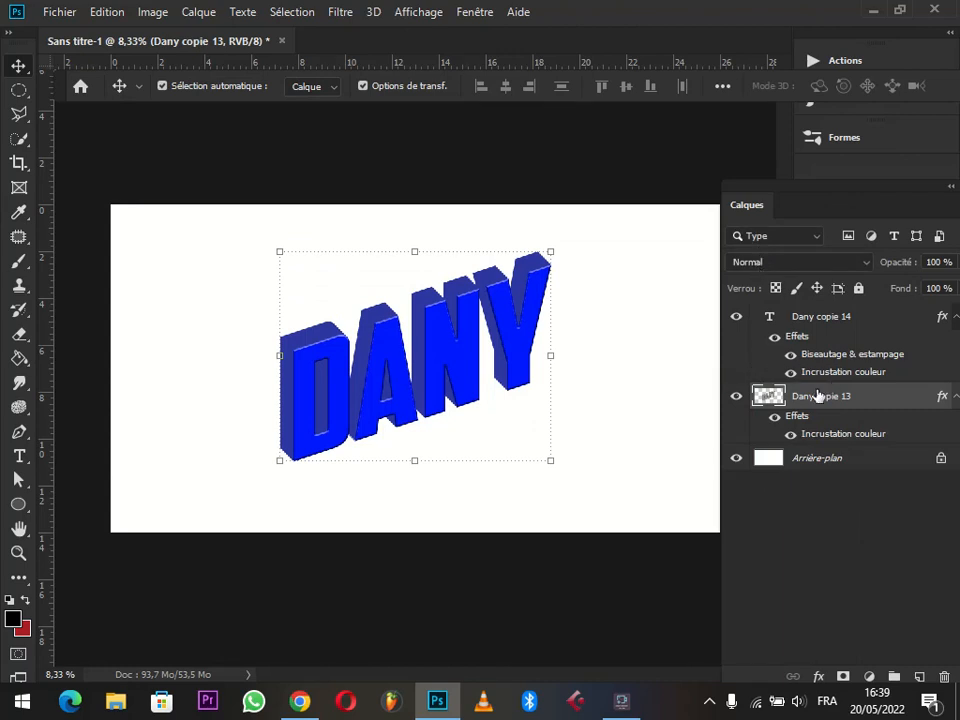
# Step: Set the extrusion layer's blend mode to Incrustation (Overlay) and check it by toggling the background layer's visibility
pyautogui.click(845, 262)
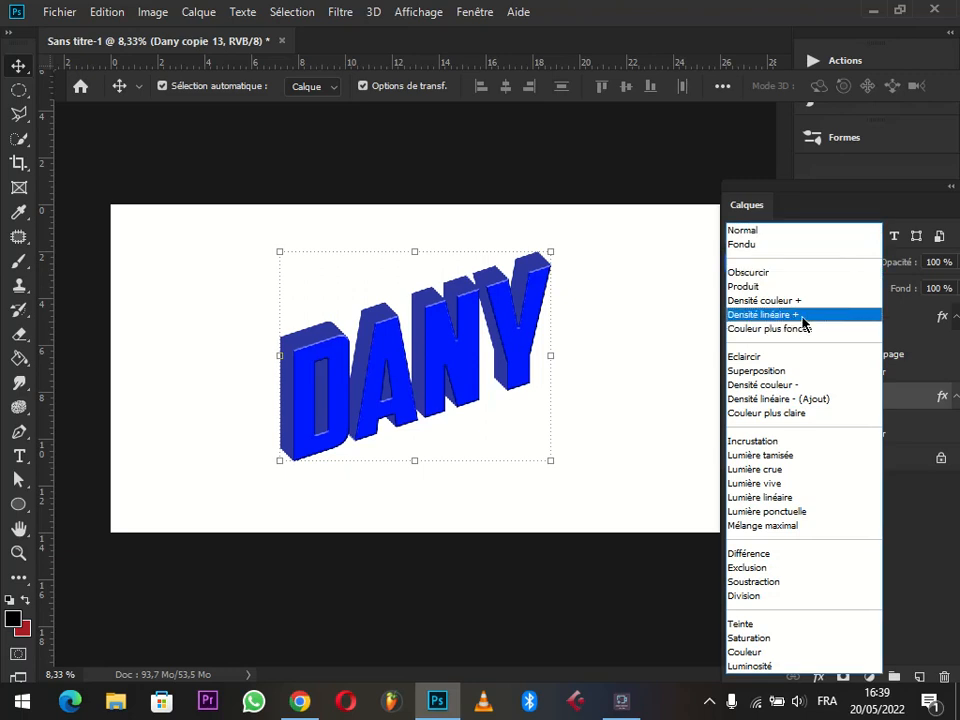
pyautogui.click(752, 441)
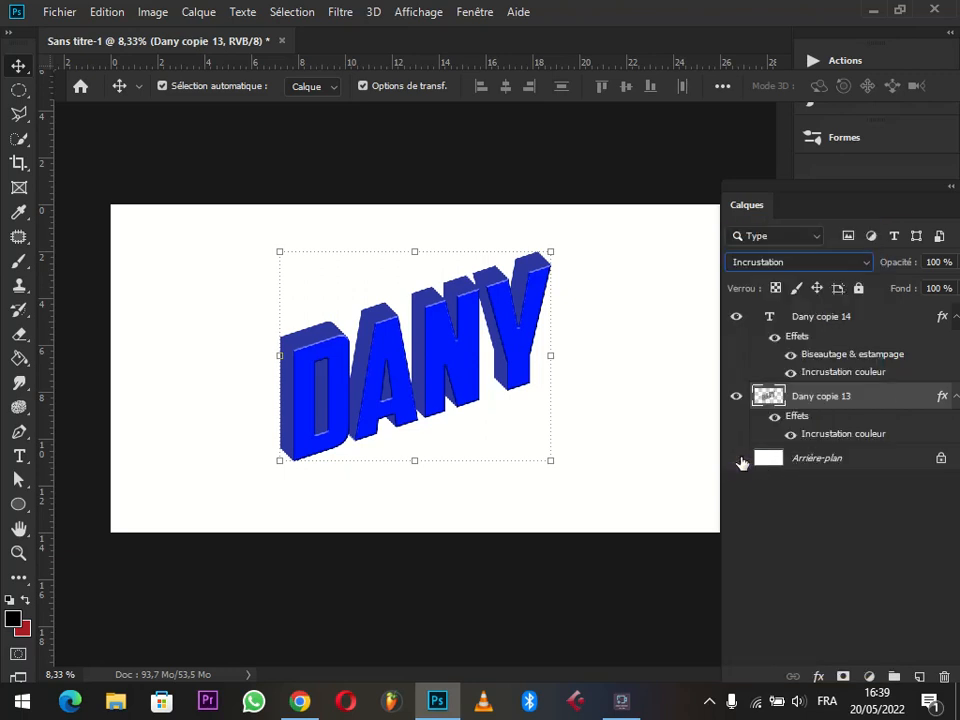
pyautogui.click(739, 459)
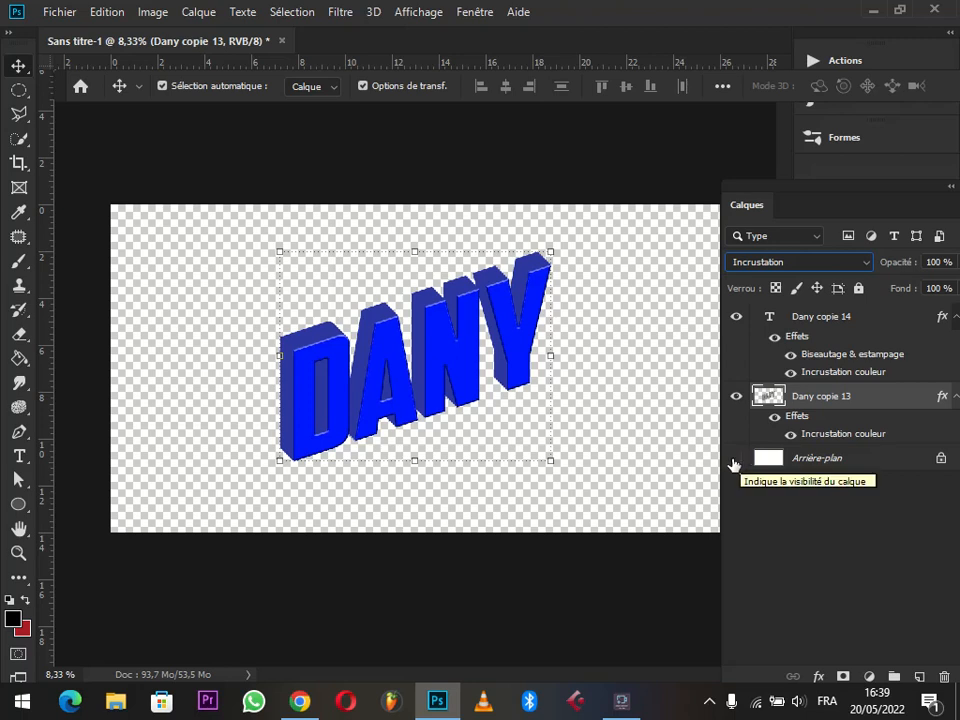
pyautogui.click(733, 459)
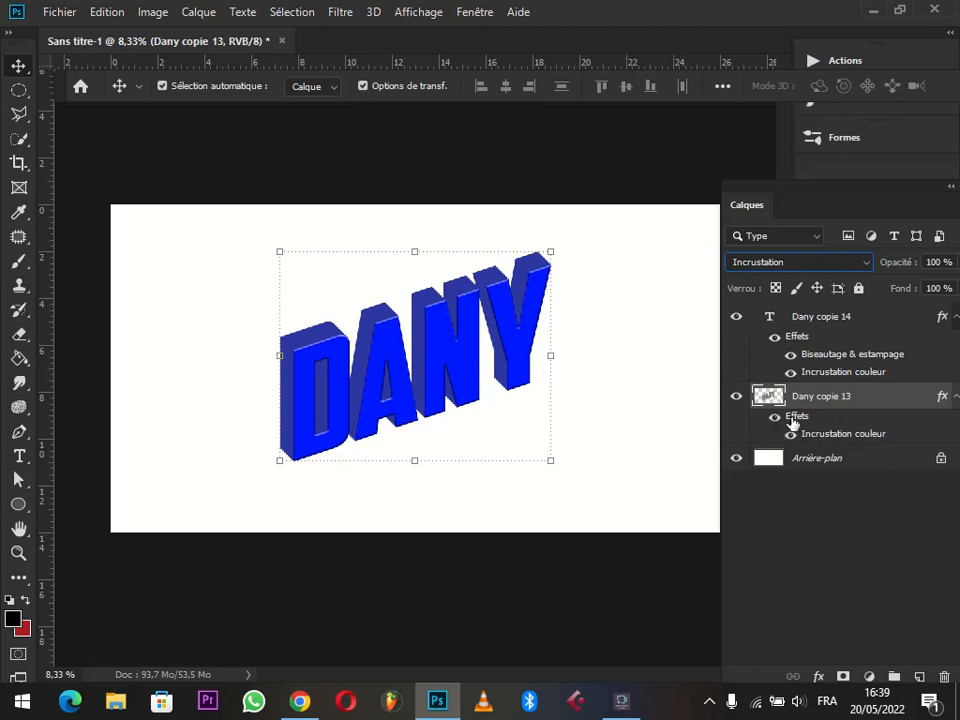
# Step: Compare the artwork with and without the front text layer, copie 14, leave it visible and select it
pyautogui.click(736, 318)
pyautogui.click(736, 318)
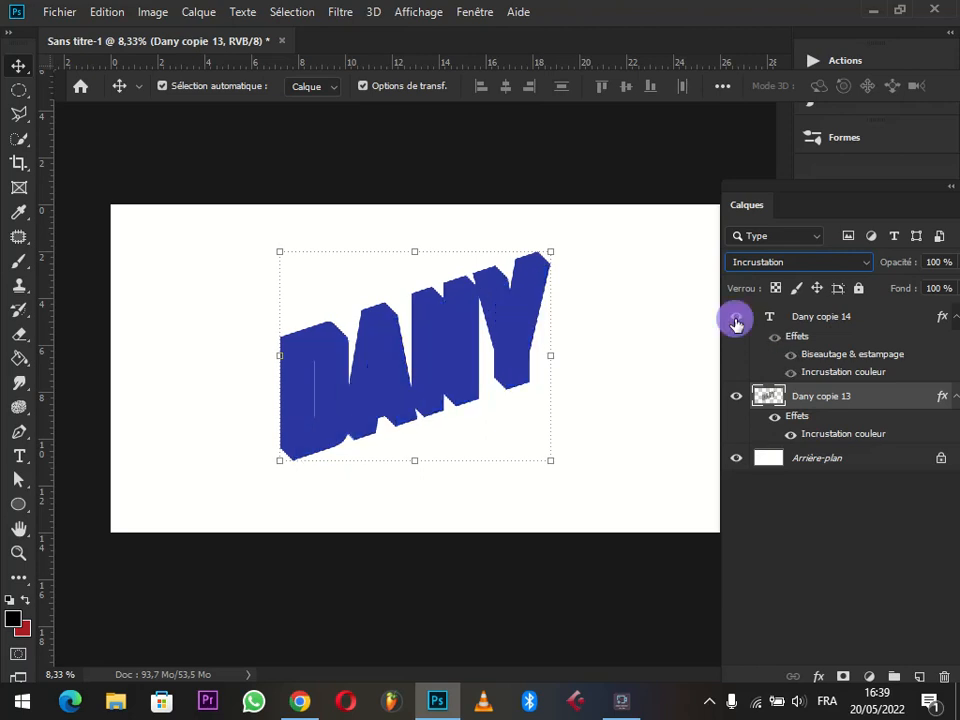
pyautogui.click(803, 318)
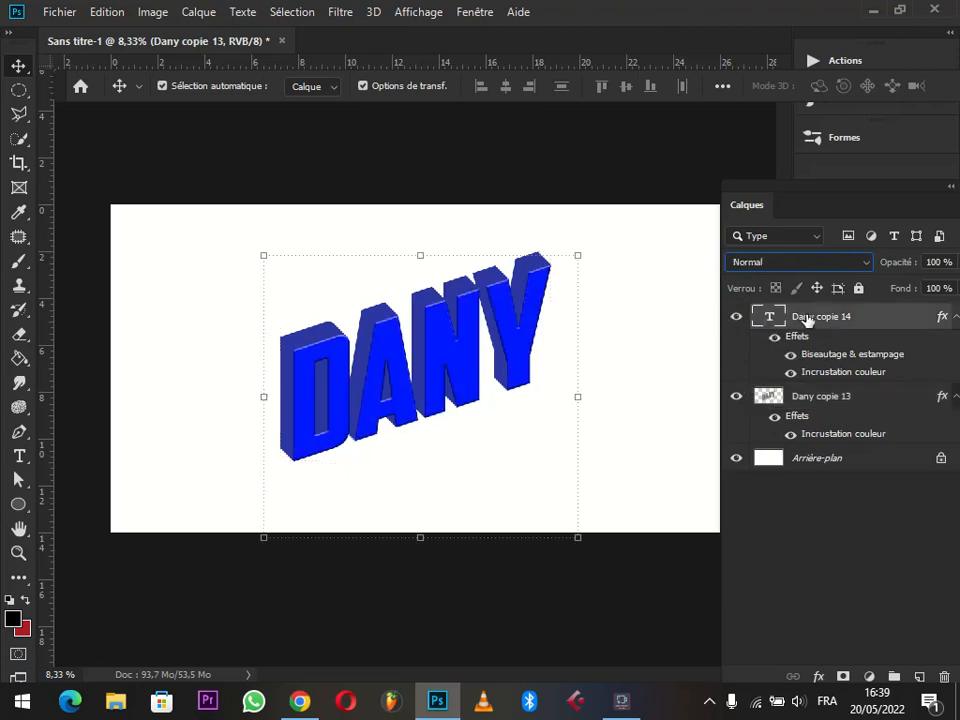
pyautogui.click(820, 677)
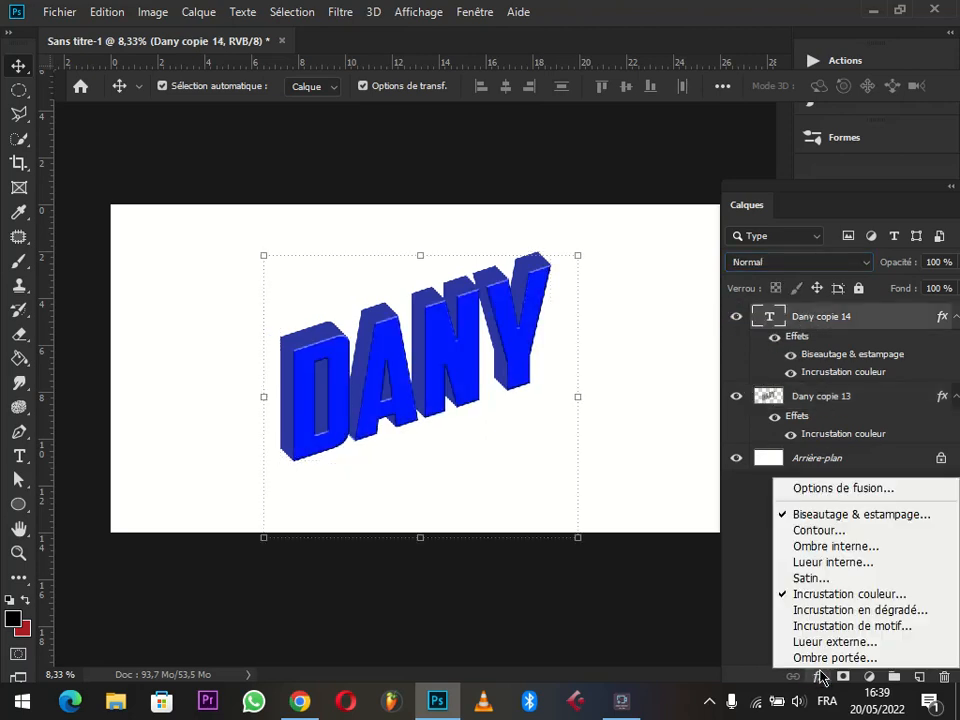
pyautogui.click(825, 523)
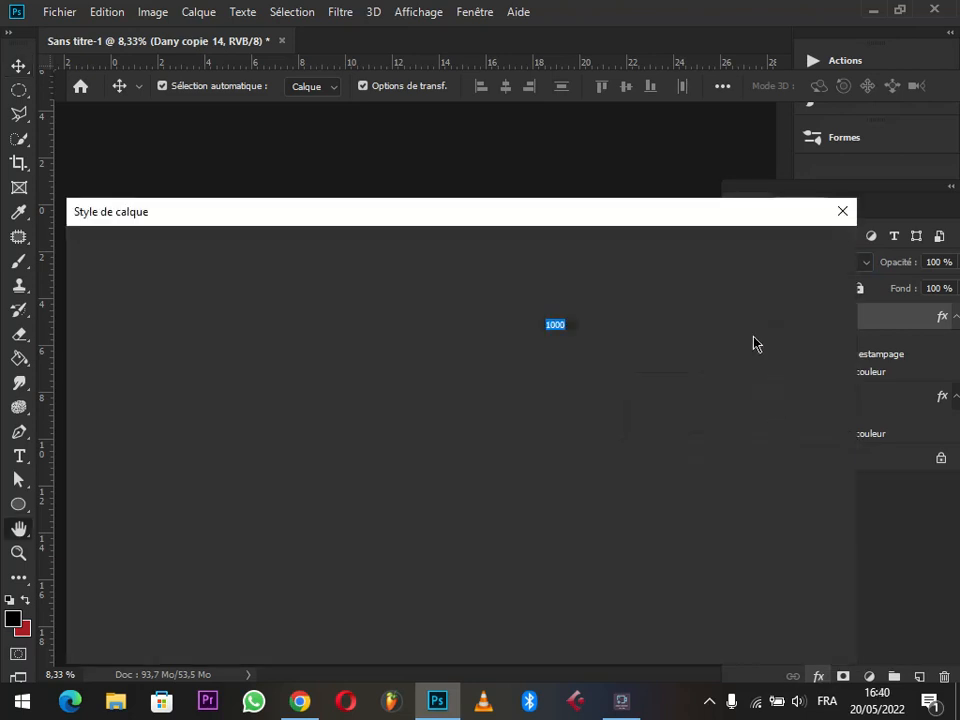
pyautogui.click(842, 216)
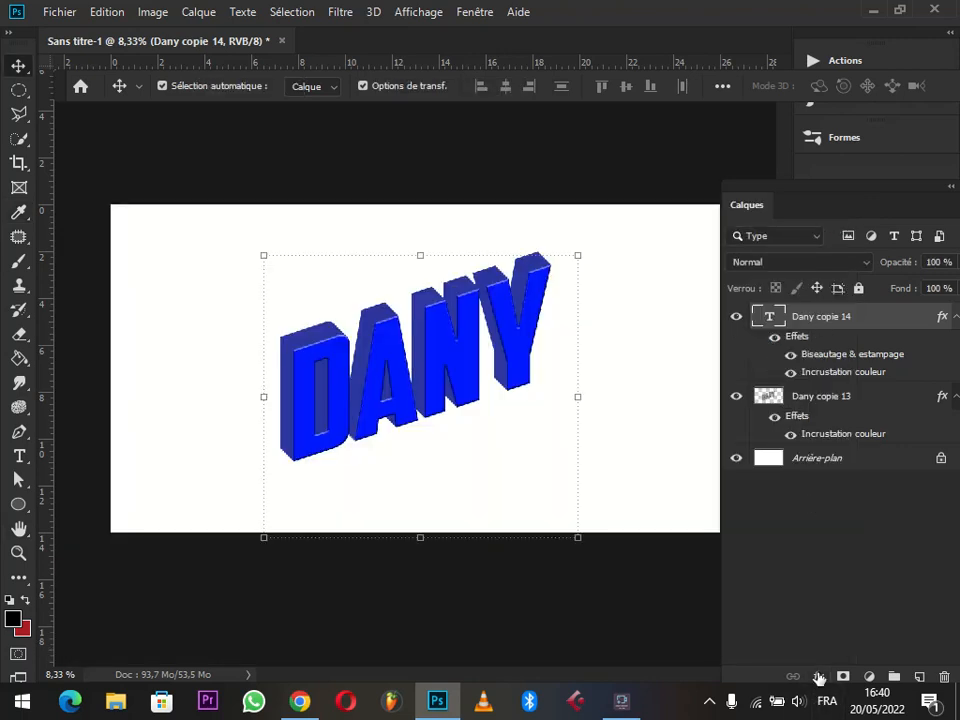
# Step: Add a Contour (Stroke) effect to the front text layer, restore its default settings and set its colour to white, ffffff
pyautogui.click(816, 677)
pyautogui.click(827, 541)
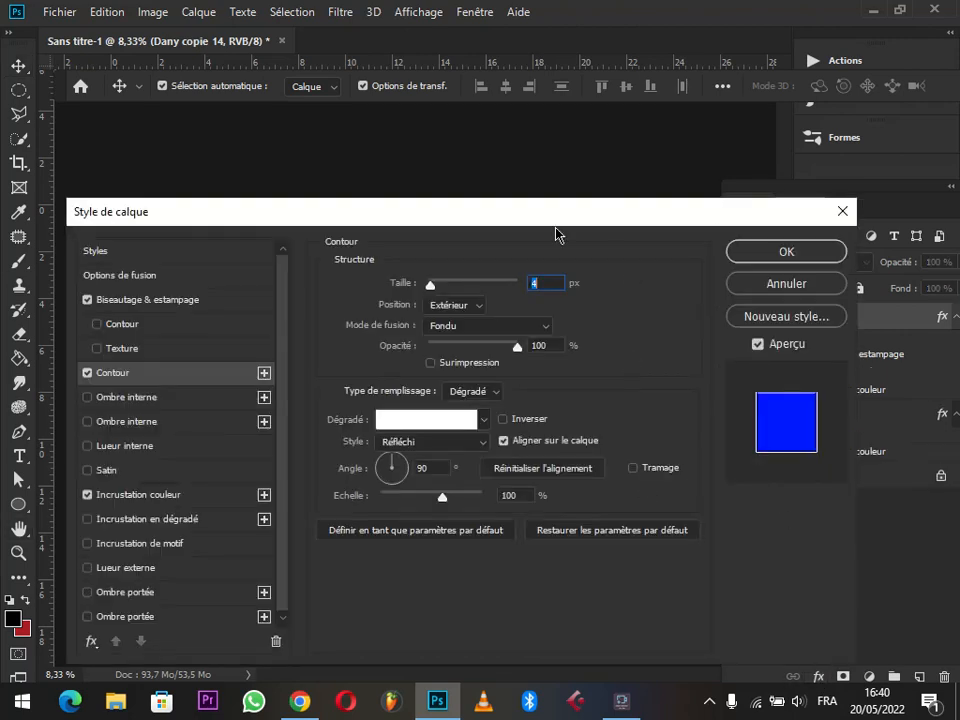
pyautogui.click(612, 530)
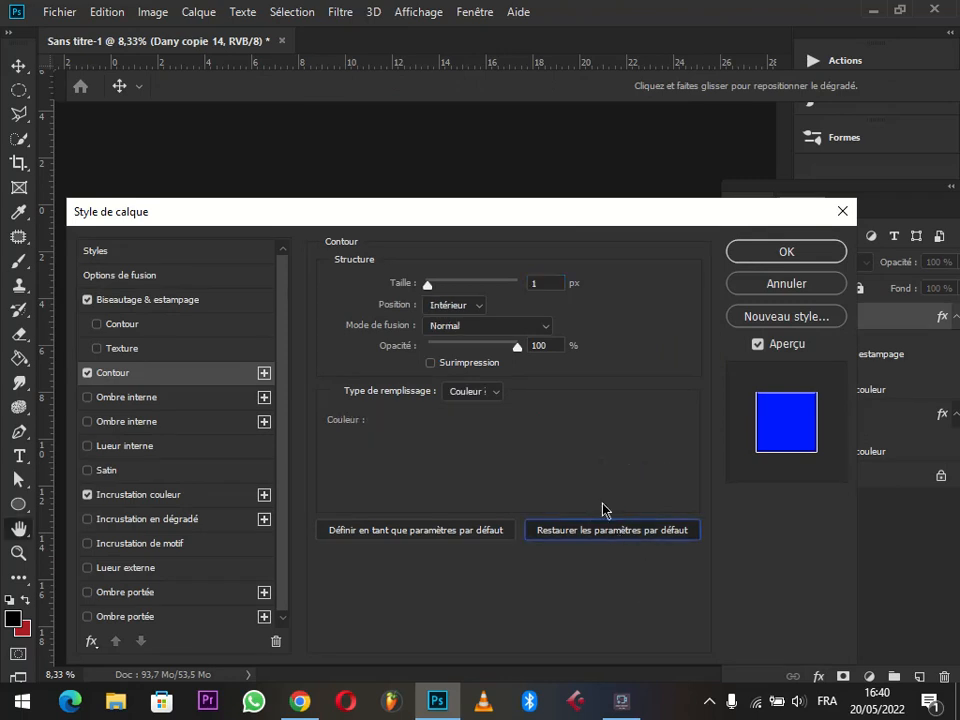
pyautogui.click(555, 220)
pyautogui.moveTo(555, 220); pyautogui.dragTo(630, 446)
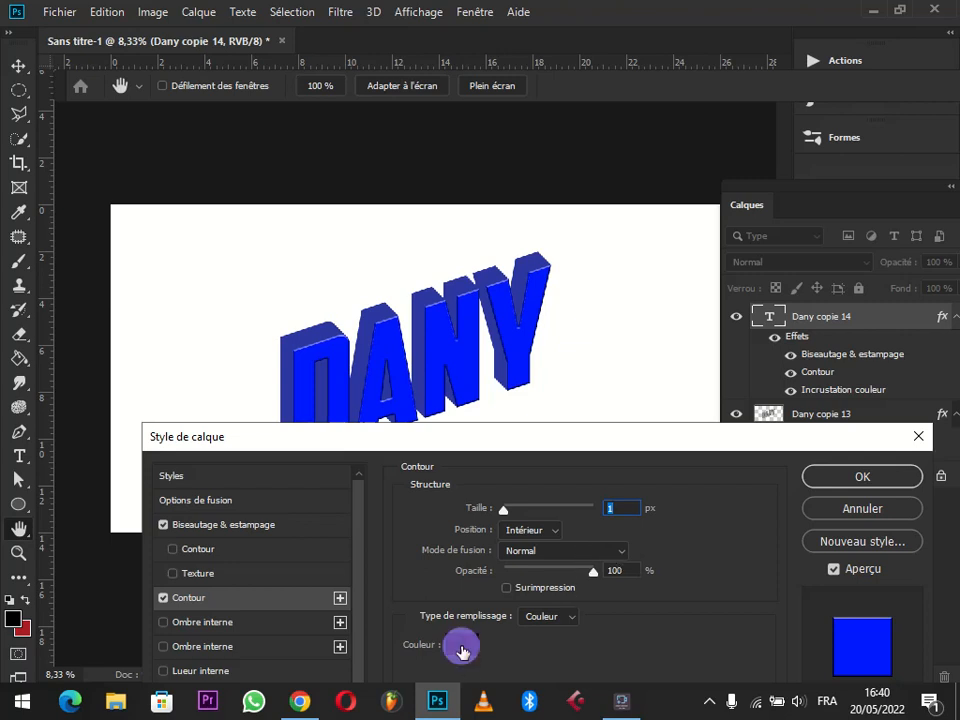
pyautogui.click(461, 646)
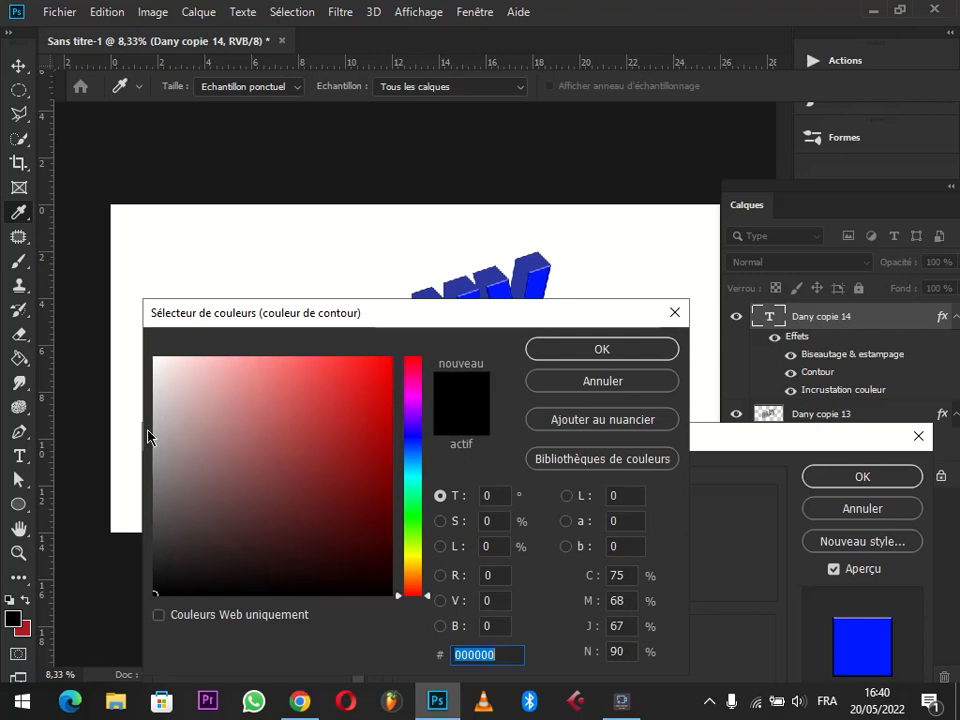
pyautogui.moveTo(161, 388); pyautogui.dragTo(150, 352)
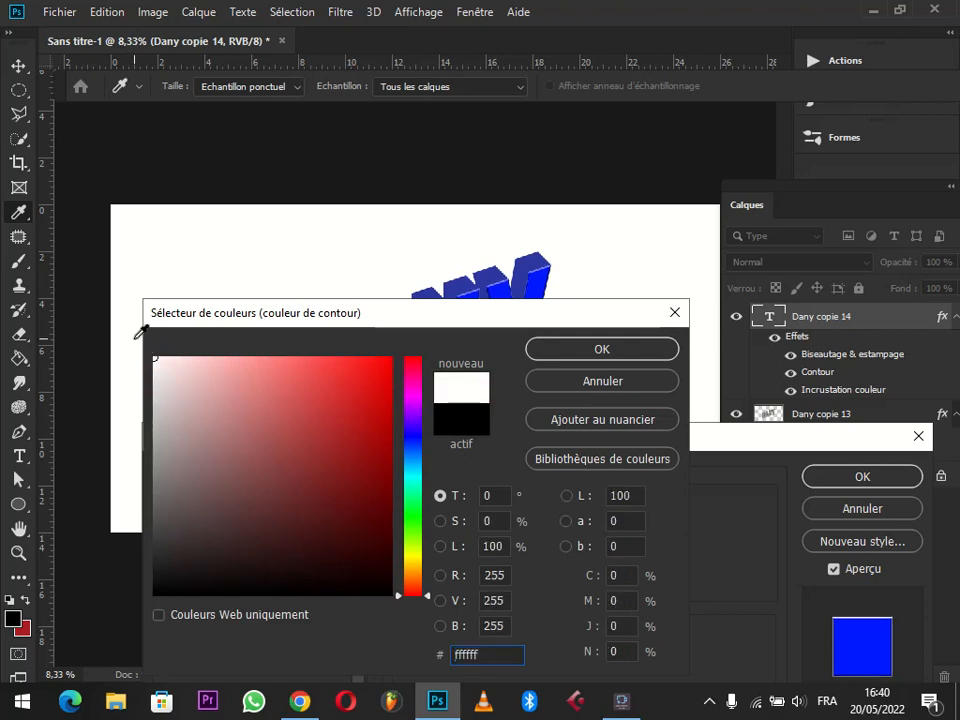
pyautogui.click(605, 349)
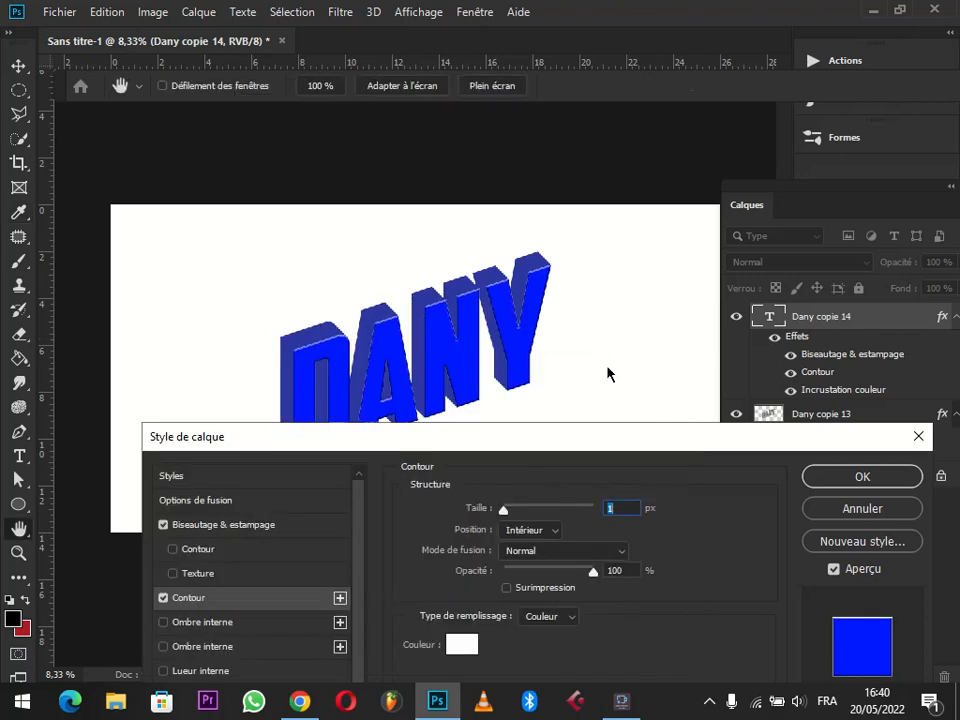
# Step: Increase the front text's white inside stroke to about 18 px and apply the layer style
pyautogui.click(621, 505)
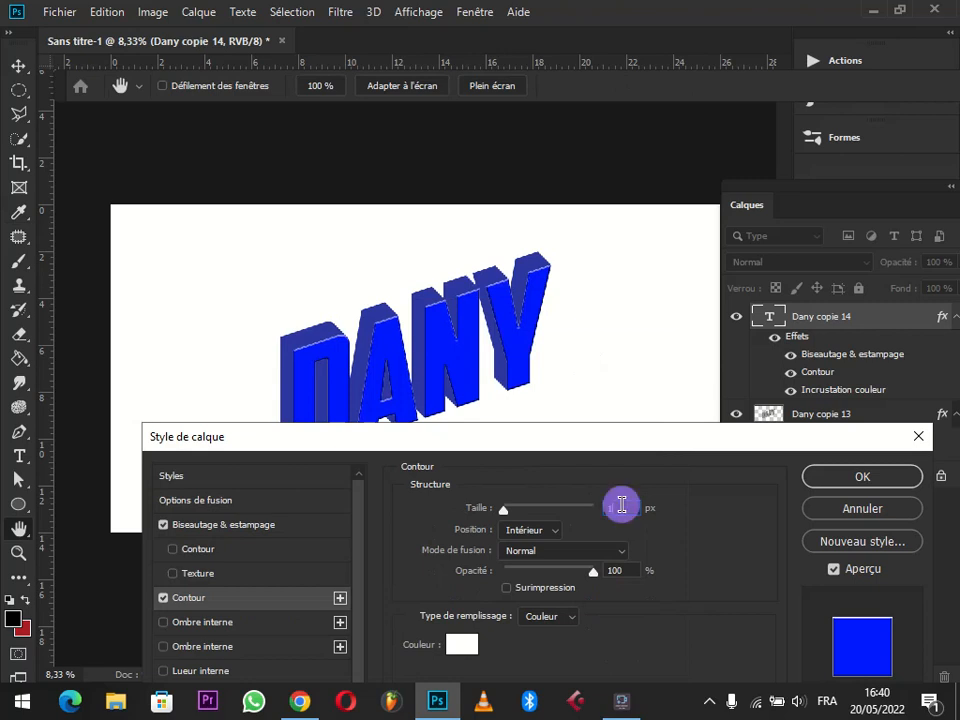
pyautogui.press('Up')
pyautogui.press('Up')
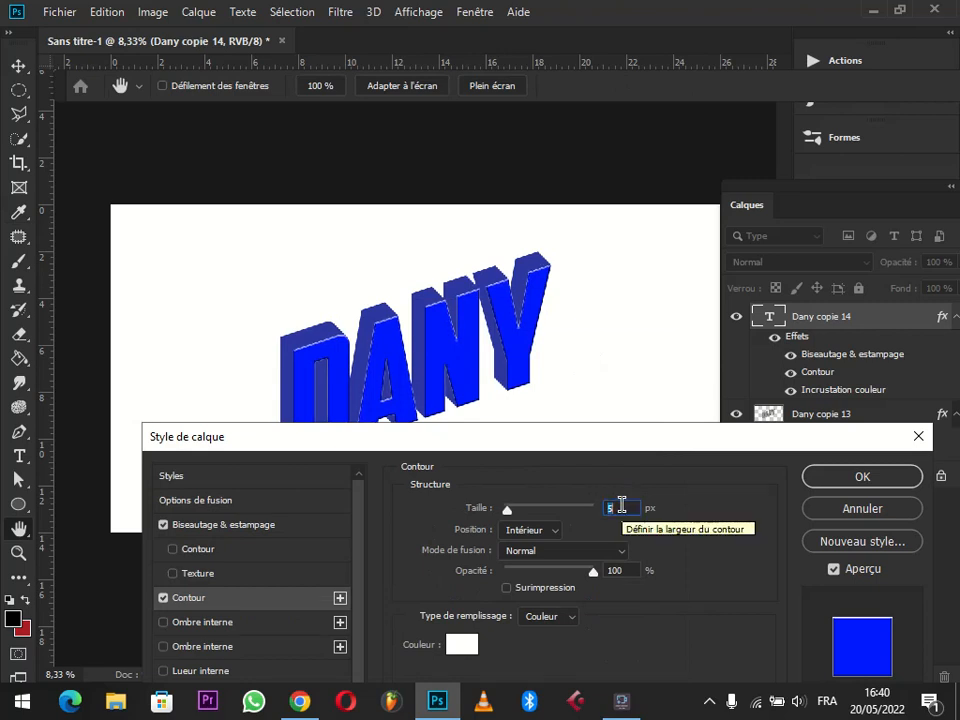
pyautogui.press('Up')
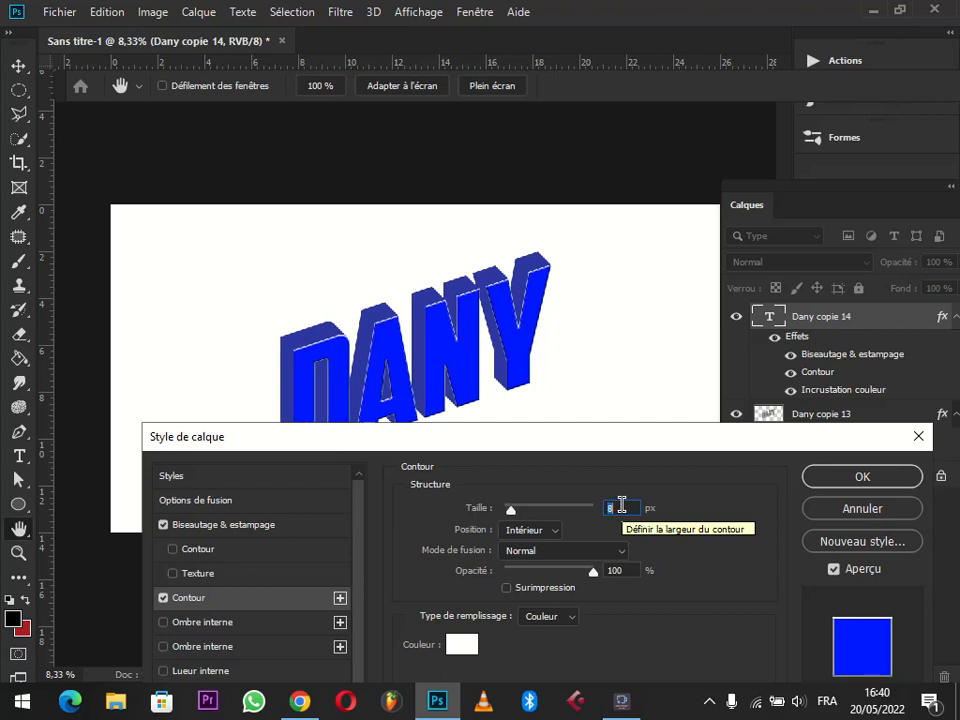
pyautogui.press('Up')
pyautogui.press('Up')
pyautogui.press('Up')
pyautogui.press('Up')
pyautogui.press('Up')
pyautogui.press('Up')
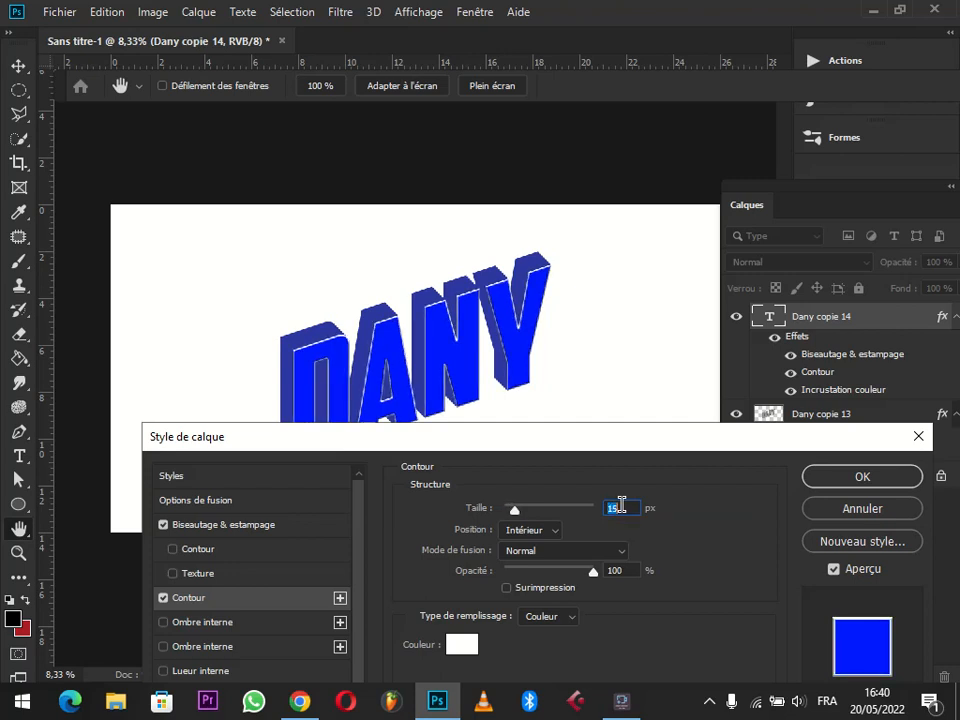
pyautogui.press('Up')
pyautogui.press('Up')
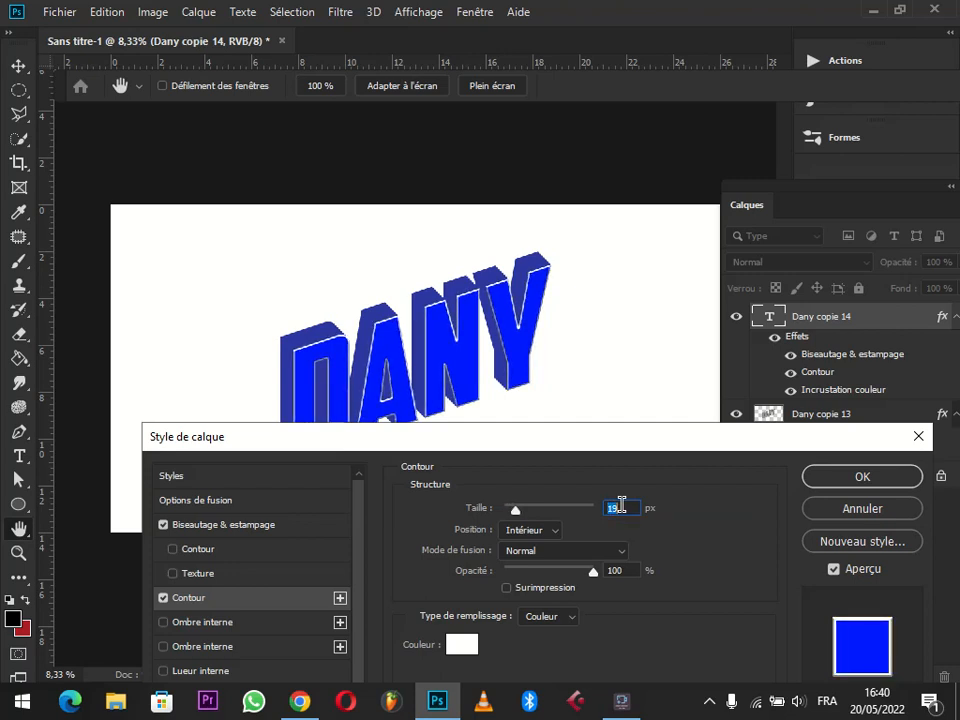
pyautogui.press('Down')
pyautogui.click(857, 479)
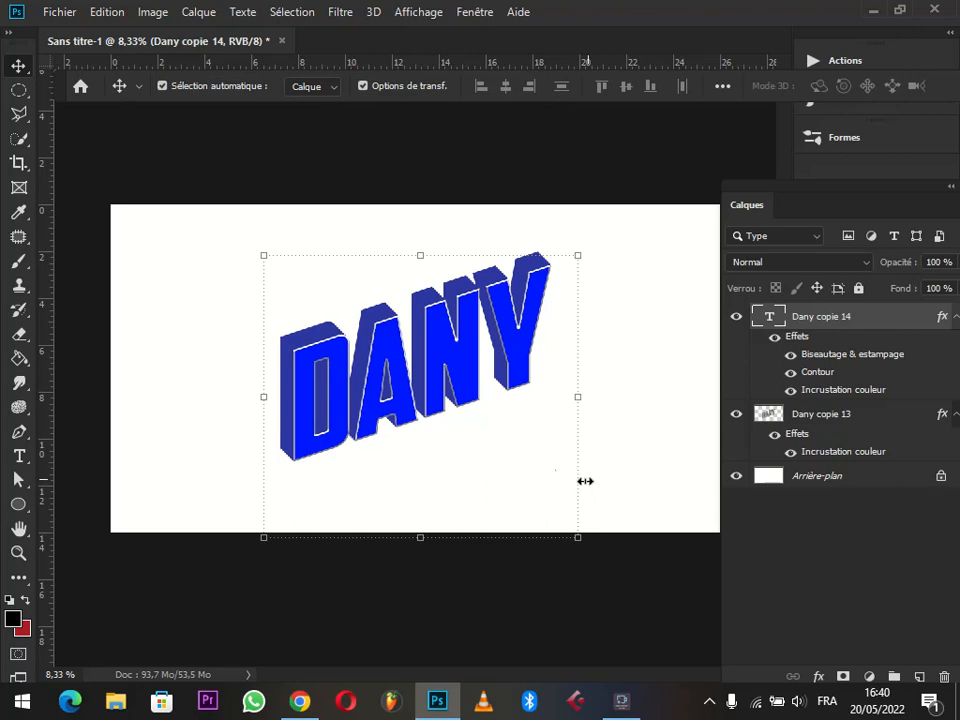
# Step: Merge the front text layer, copie 14, with the extrusion layer, copie 13, into one layer
pyautogui.moveTo(452, 381)
pyautogui.mouseDown()
pyautogui.moveTo(441, 401)
pyautogui.moveTo(450, 412)
pyautogui.moveTo(449, 365)
pyautogui.mouseUp()
pyautogui.keyDown('ctrl'); pyautogui.click(835, 415); pyautogui.keyUp('ctrl')
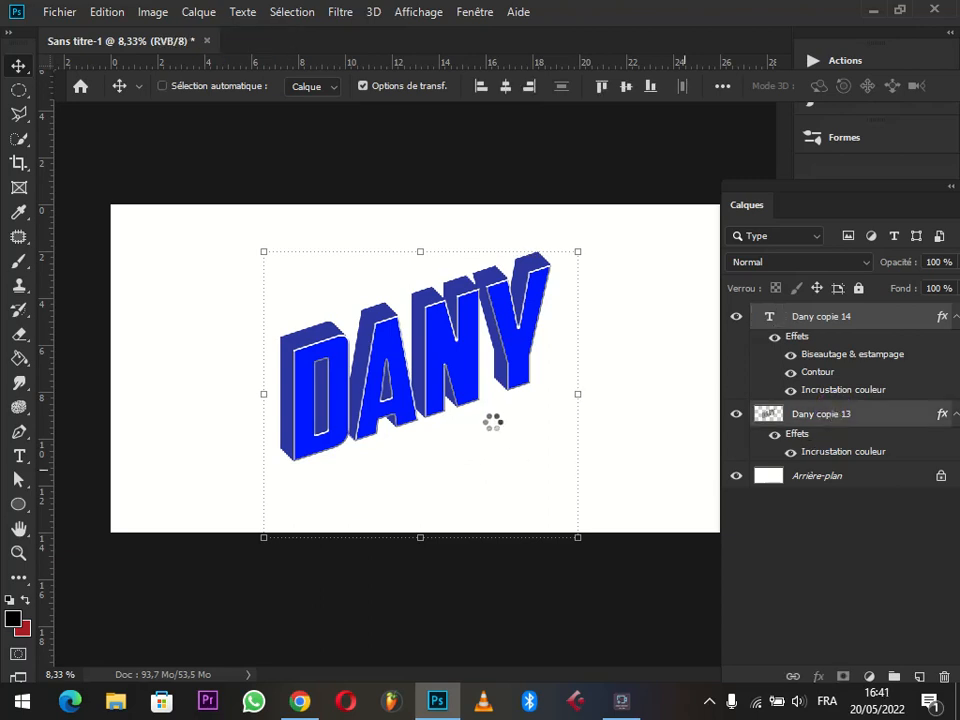
pyautogui.hotkey('ctrl', 'e')
# Step: Enlarge the merged 3D text proportionally to 144.20% and position it within the white canvas
pyautogui.moveTo(428, 364); pyautogui.dragTo(430, 398)
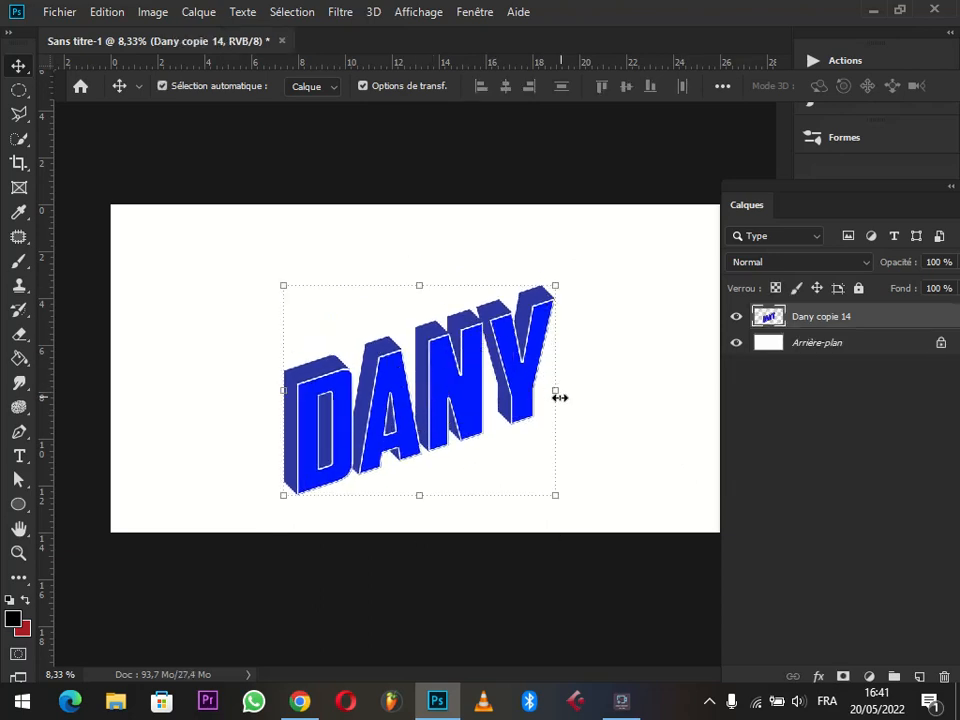
pyautogui.moveTo(561, 390); pyautogui.dragTo(676, 342)
pyautogui.moveTo(561, 401); pyautogui.dragTo(525, 399)
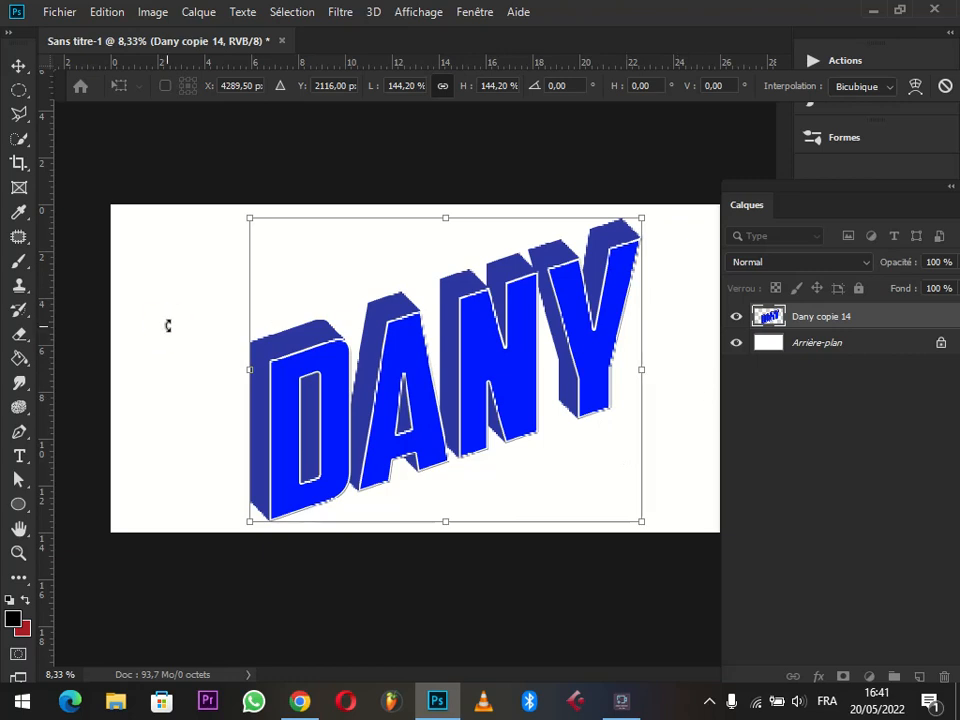
# Step: Try rotating the enlarged 3D text by about 0.72° and undo the rotation
pyautogui.moveTo(261, 178); pyautogui.dragTo(265, 174)
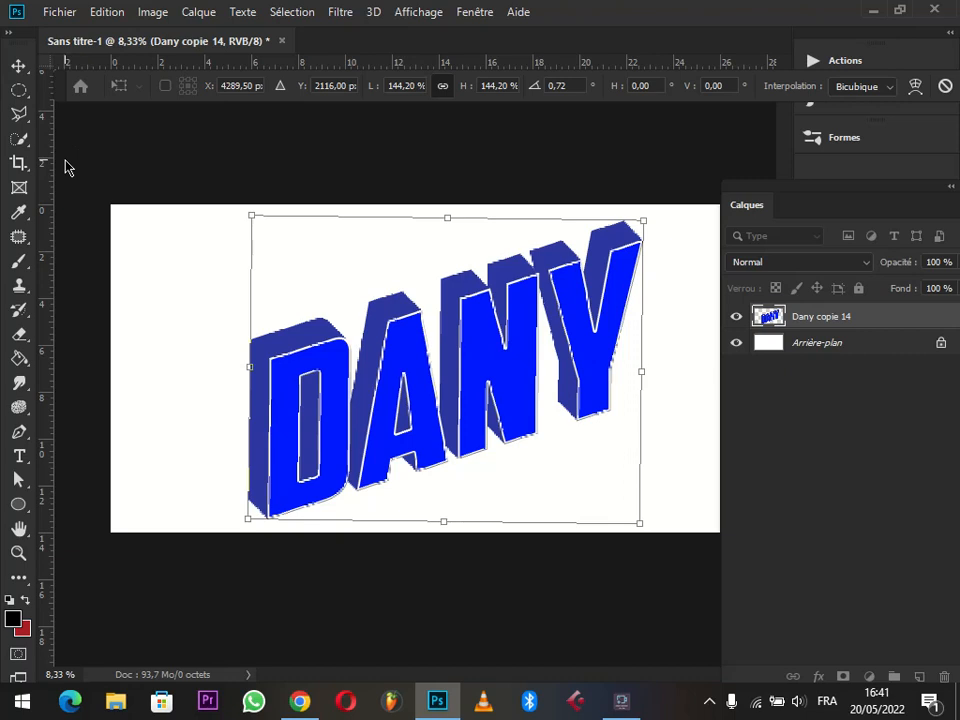
pyautogui.hotkey('ctrl', 'z')
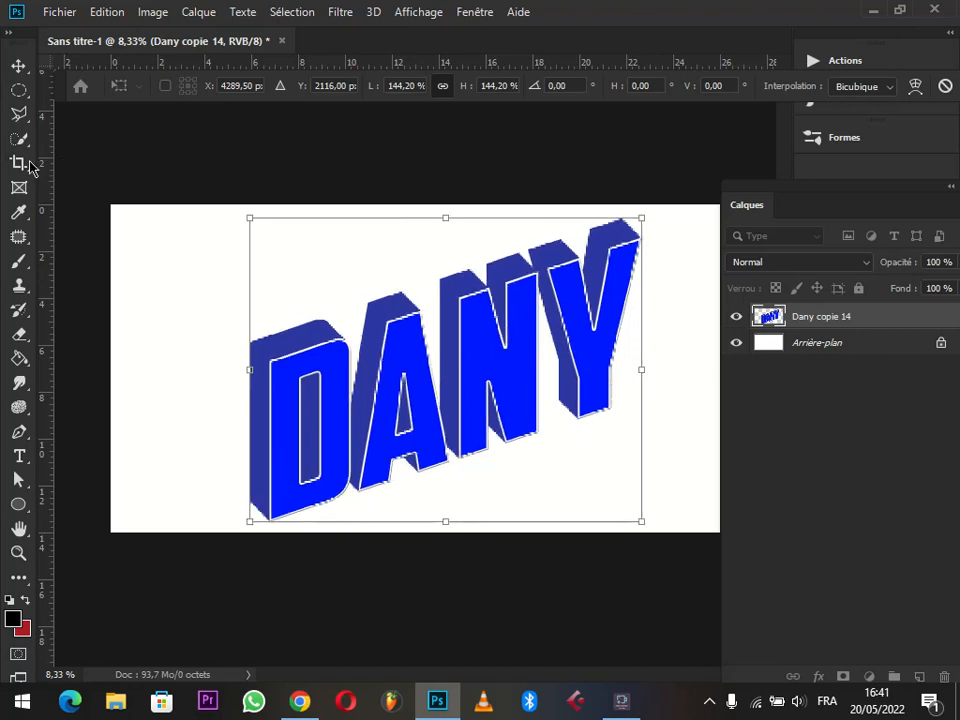
pyautogui.moveTo(620, 698)
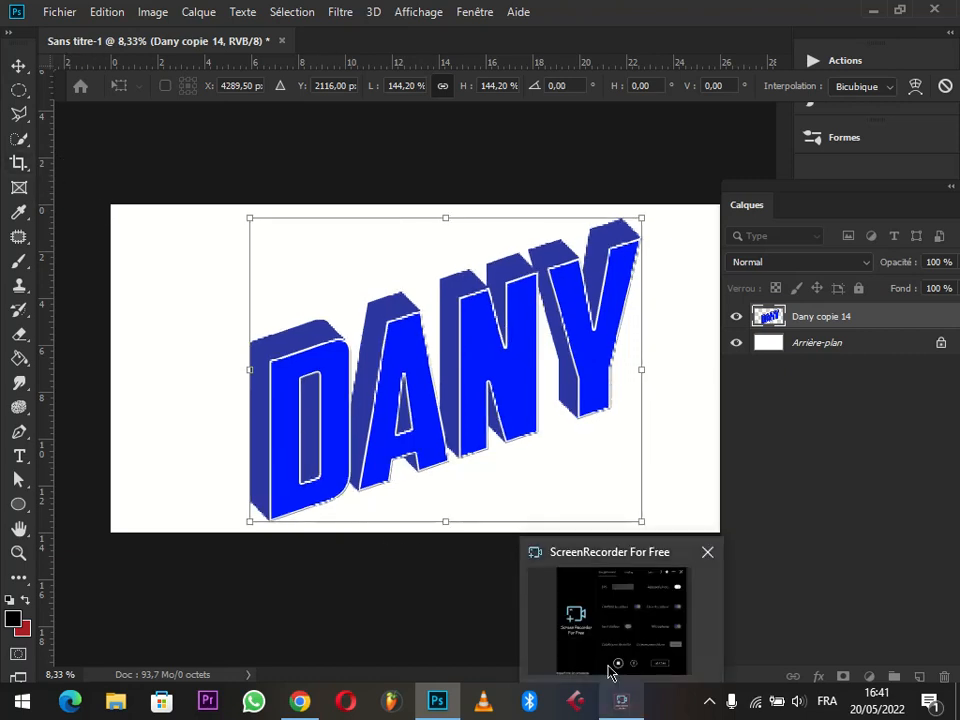